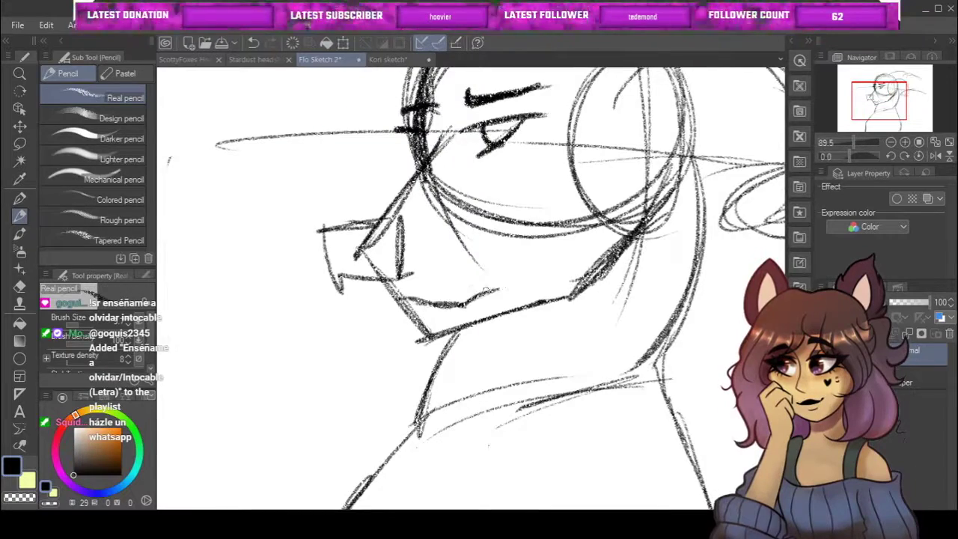
Lower the sketch layer's opacity to 50%
scroll(545, 346, up, 2)
scroll(545, 345, down, 1)
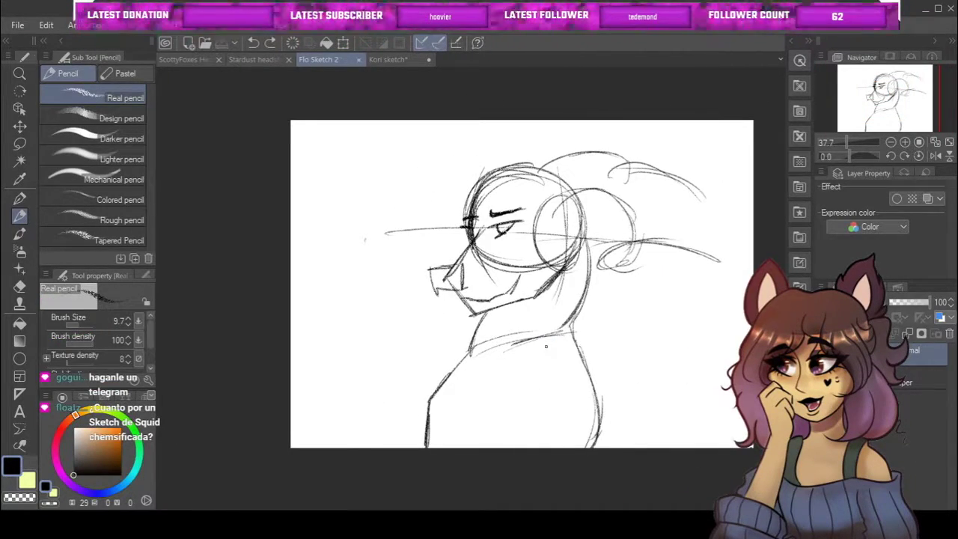
drag(912, 302, 902, 301)
scroll(404, 342, up, 3)
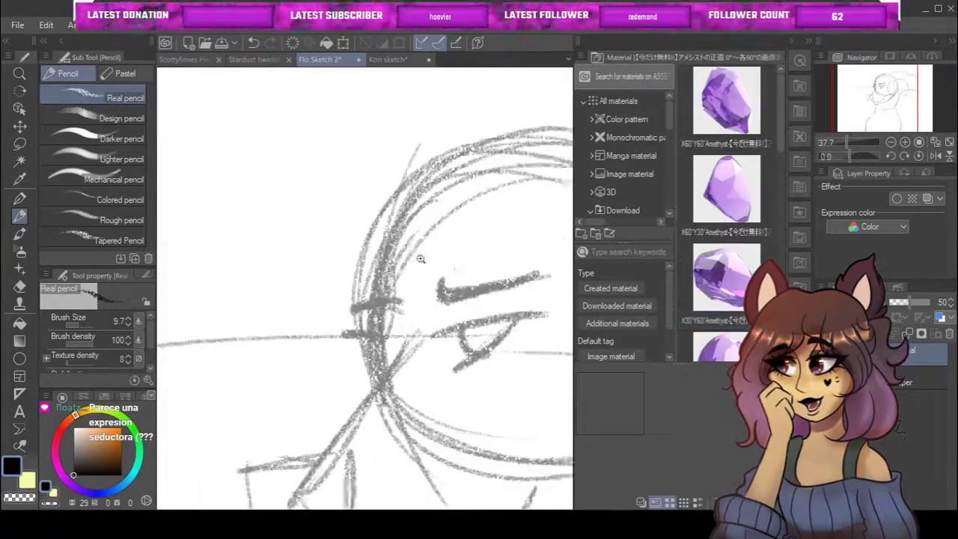
Redraw the character's mouth as a downturned line with a pointed fang
scroll(404, 342, up, 2)
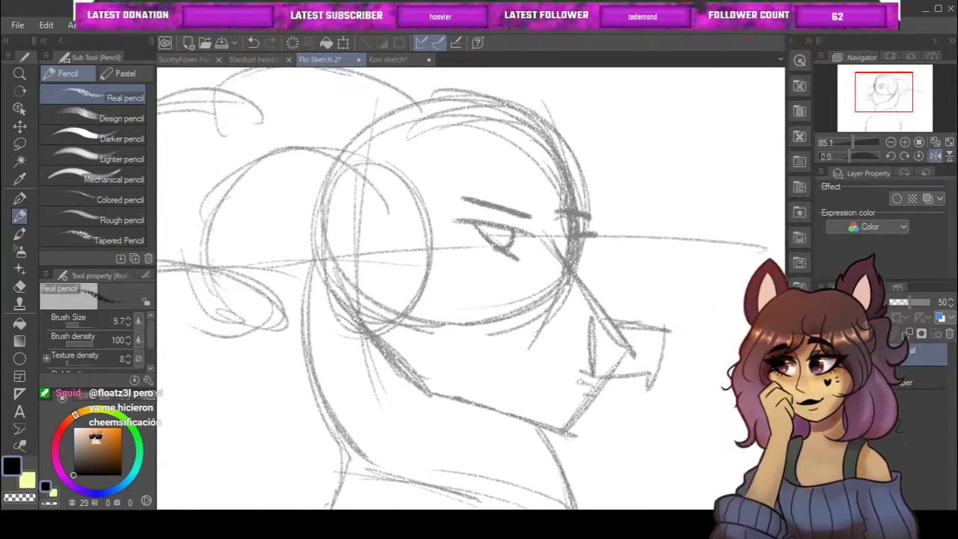
scroll(562, 385, down, 3)
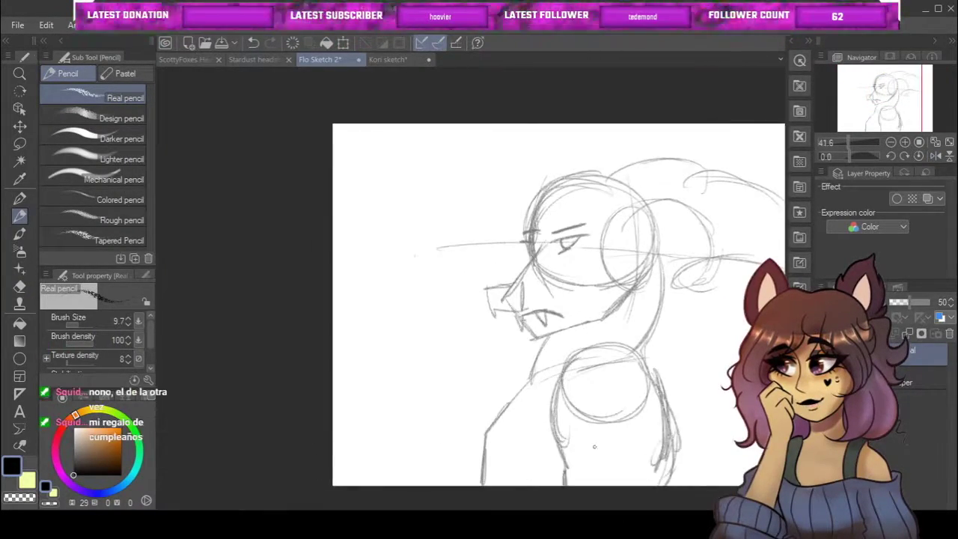
scroll(641, 374, up, 2)
scroll(556, 369, down, 4)
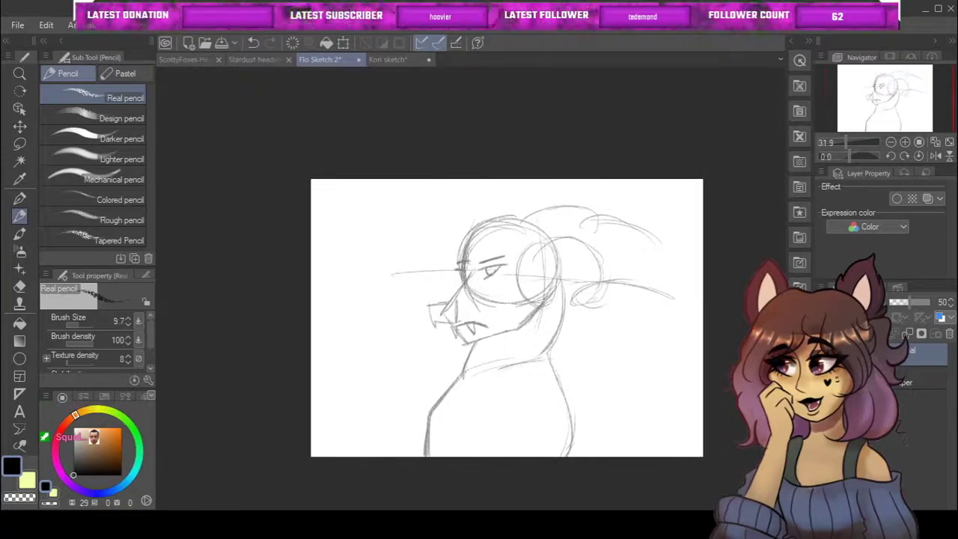
Try sketching the near shoulder and a bent arm over the torso down to the canvas's lower edge
scroll(560, 419, up, 1)
drag(528, 327, 511, 379)
drag(513, 414, 518, 432)
drag(448, 387, 509, 391)
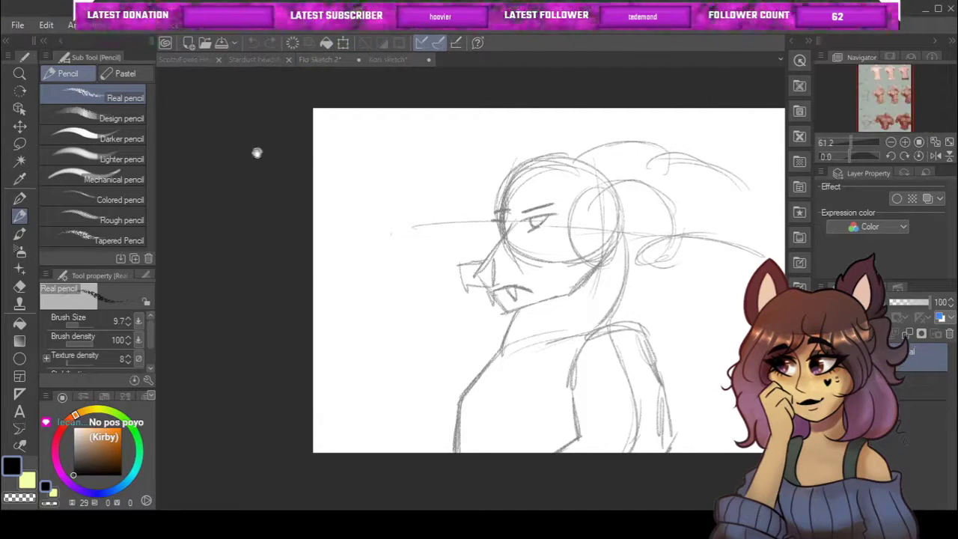
scroll(651, 340, up, 1)
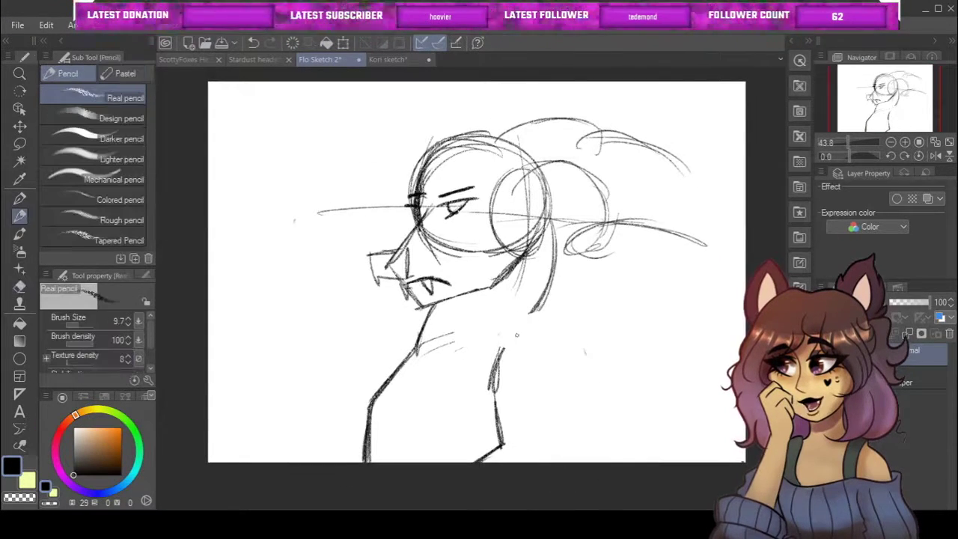
Erase the arm lines and resketch the front of the neck, the chest and the back outline
mouse_move(560, 342)
mouse_down()
mouse_move(560, 317)
mouse_move(500, 419)
mouse_up()
key(e)
key(p)
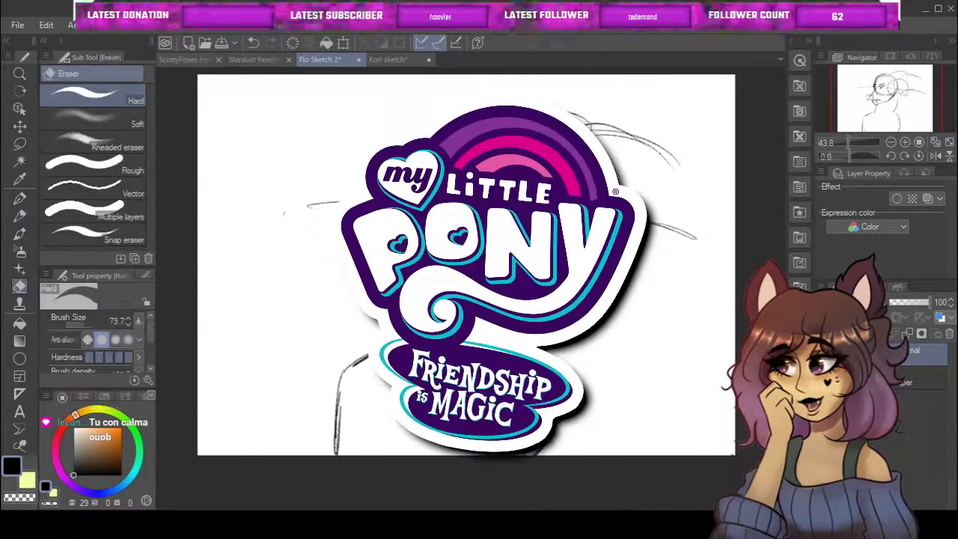
scroll(526, 355, down, 2)
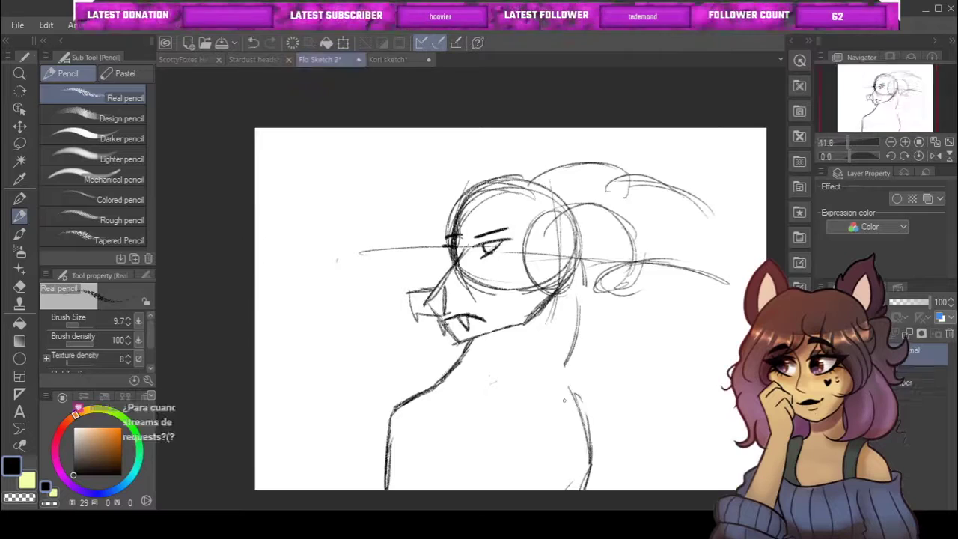
Sketch a shoulder construction circle on the upper back and refine the nape and back lines around it
scroll(499, 347, up, 1)
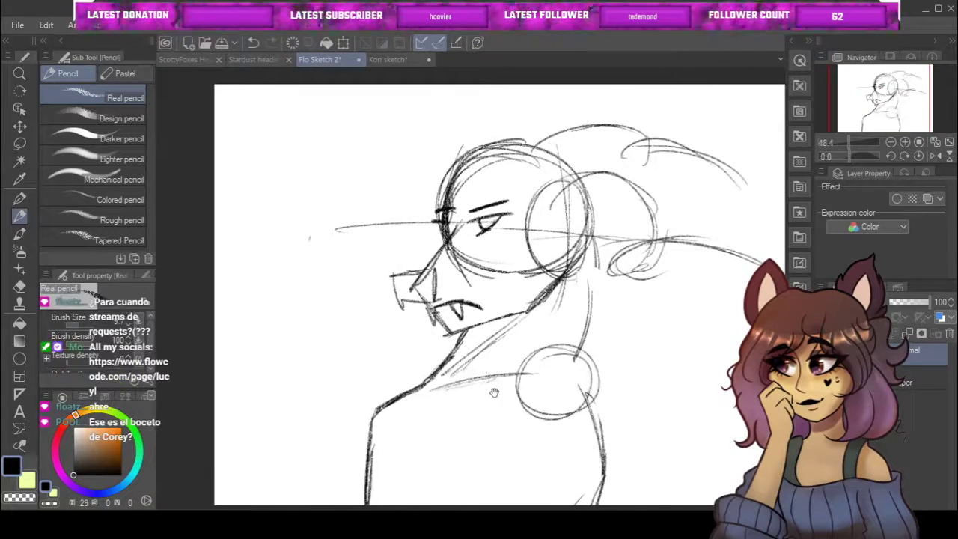
key(e)
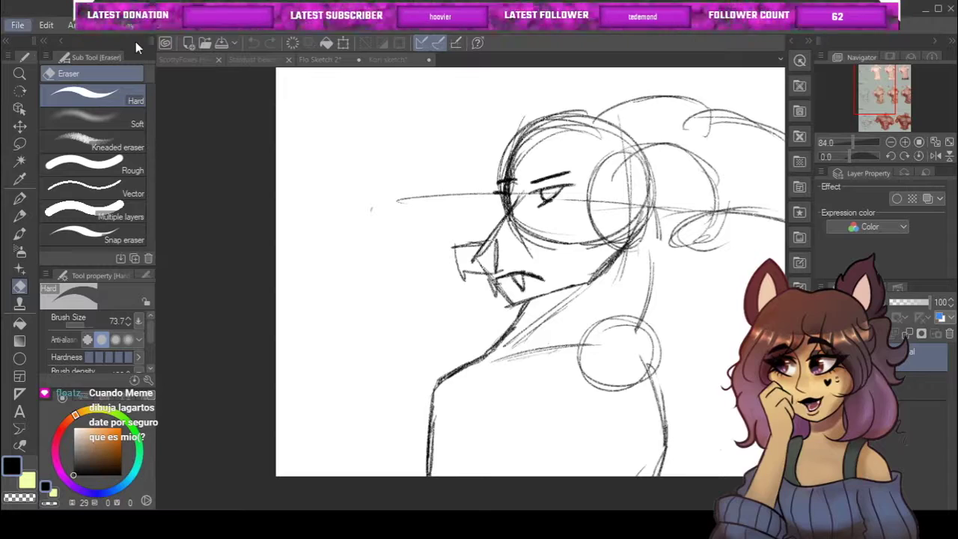
key(p)
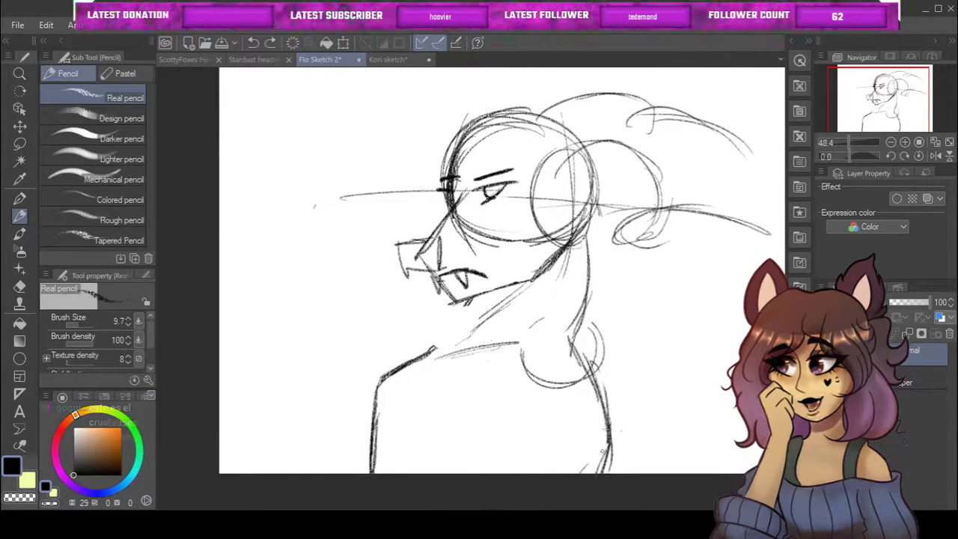
Resketch the chest as a rounded outward curve and draw a dark arched line over the near shoulder
scroll(548, 374, down, 1)
scroll(547, 373, down, 1)
scroll(548, 373, up, 3)
scroll(548, 373, down, 3)
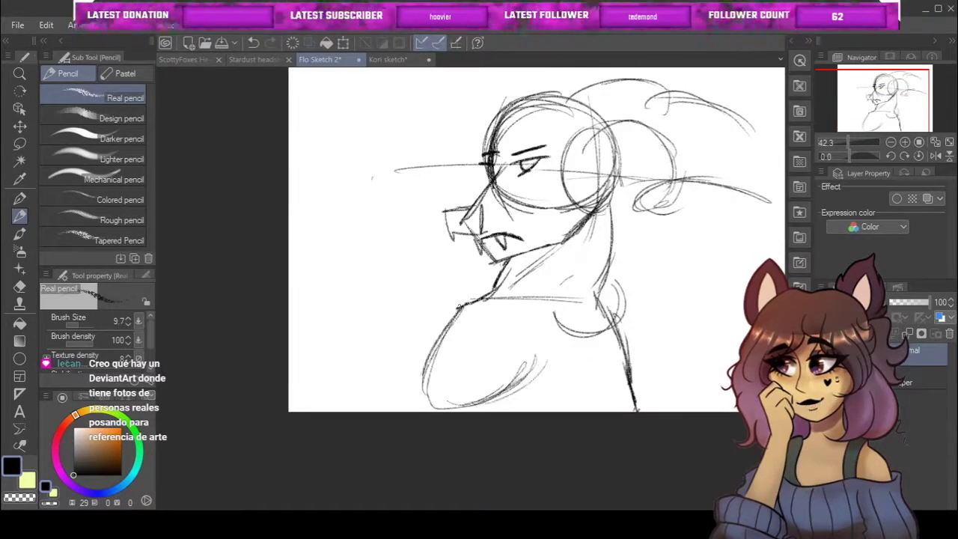
scroll(547, 373, up, 1)
scroll(548, 373, down, 1)
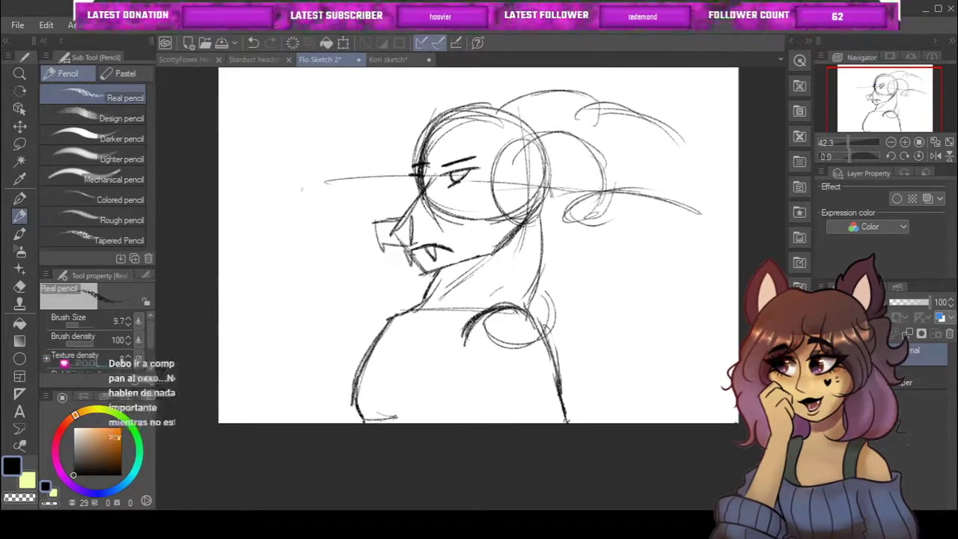
Erase the shoulder construction circle and redraw the collar lines at the base of the neck
scroll(616, 353, up, 3)
key(e)
scroll(557, 393, down, 4)
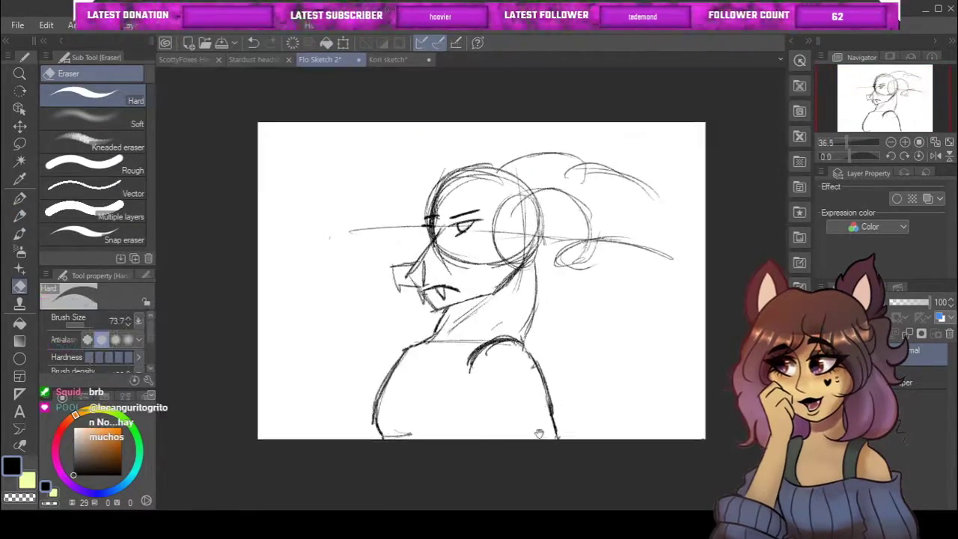
scroll(552, 411, up, 1)
key(p)
scroll(545, 317, up, 1)
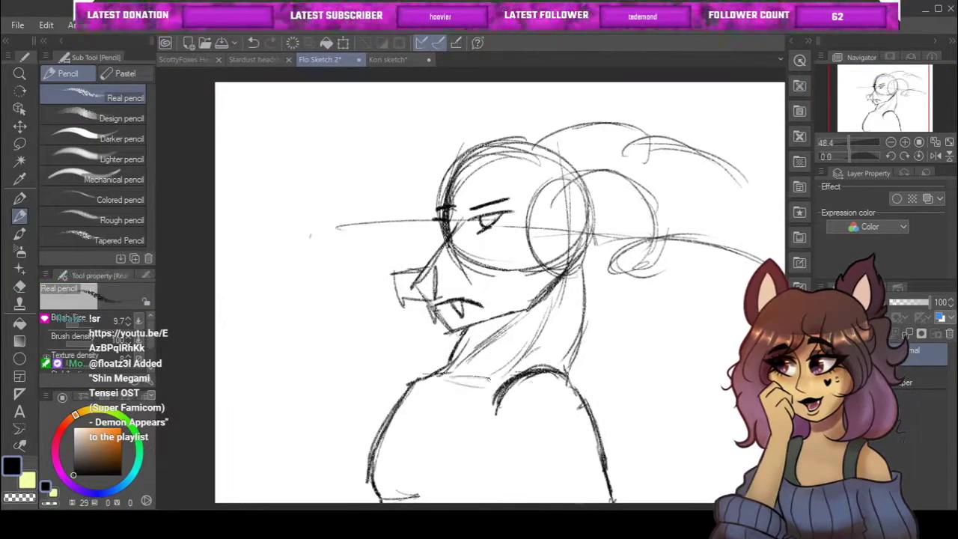
Sketch the underside of the chest and the near upper arm extending back from the shoulder, cleaning up stray lines
scroll(471, 376, down, 3)
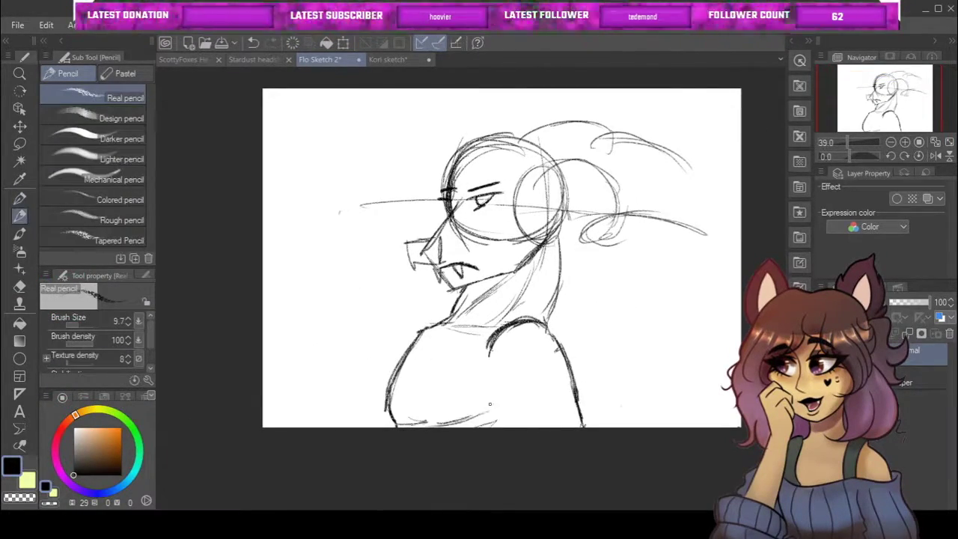
scroll(480, 409, down, 3)
scroll(596, 378, up, 1)
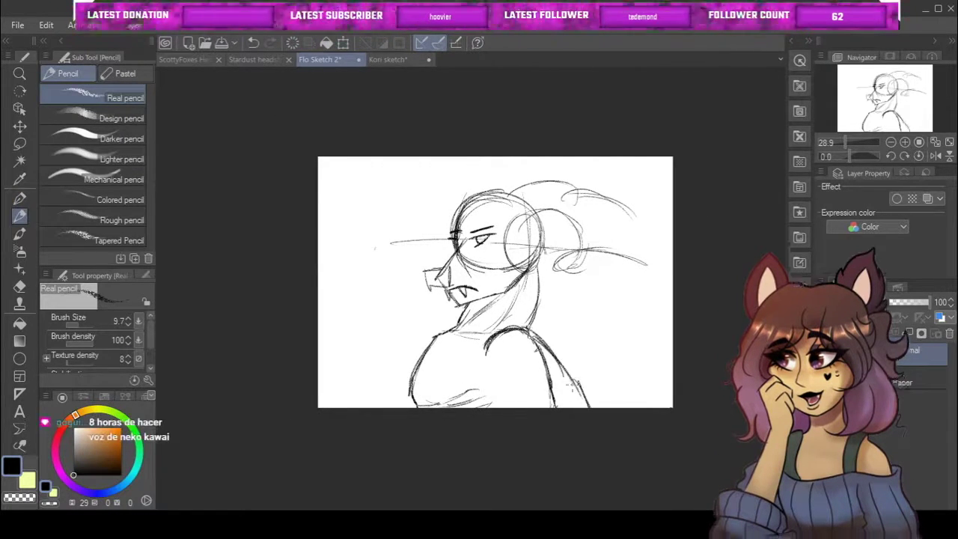
scroll(584, 391, down, 2)
key(e)
scroll(651, 325, up, 3)
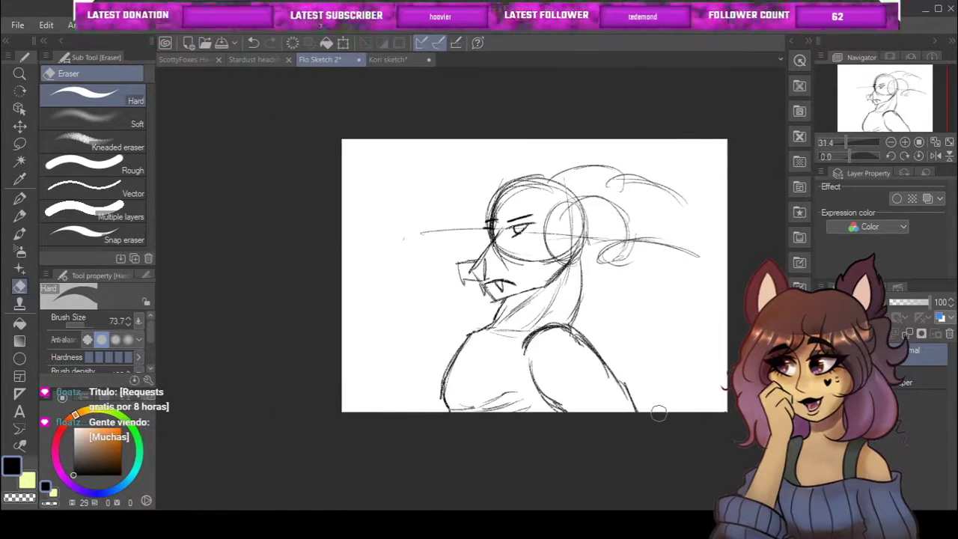
scroll(427, 319, down, 1)
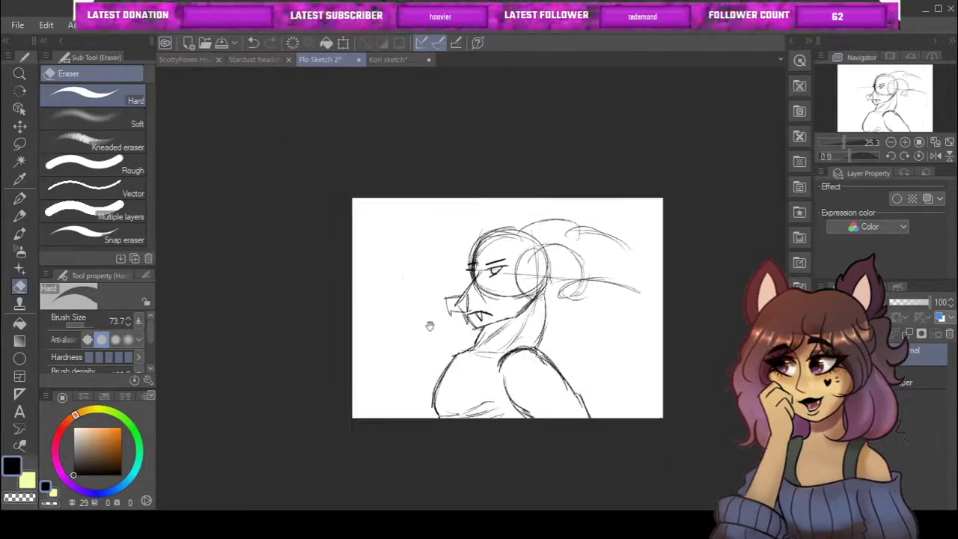
Erase the downturned mouth and redraw it as a straighter line with a small fang
scroll(435, 331, up, 5)
key(p)
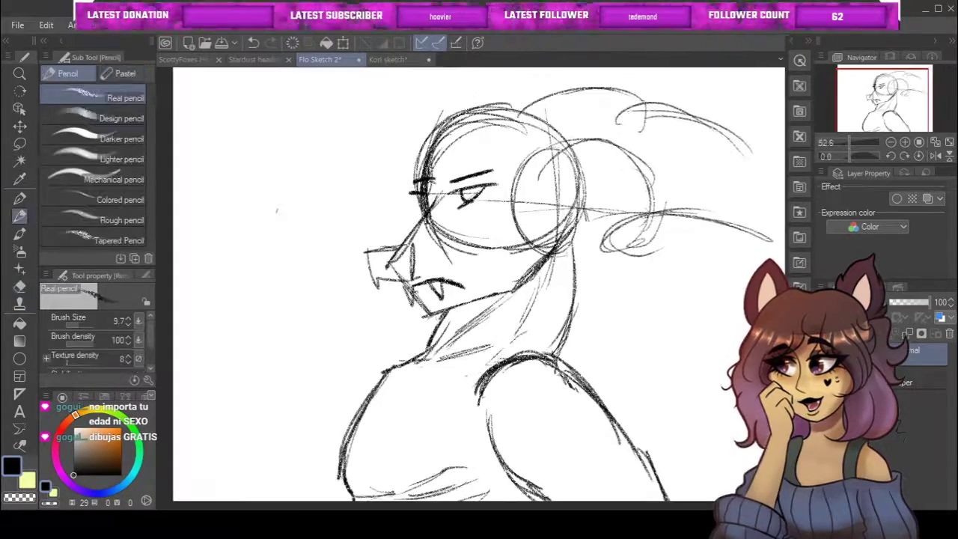
scroll(513, 370, down, 3)
scroll(524, 374, up, 4)
key(e)
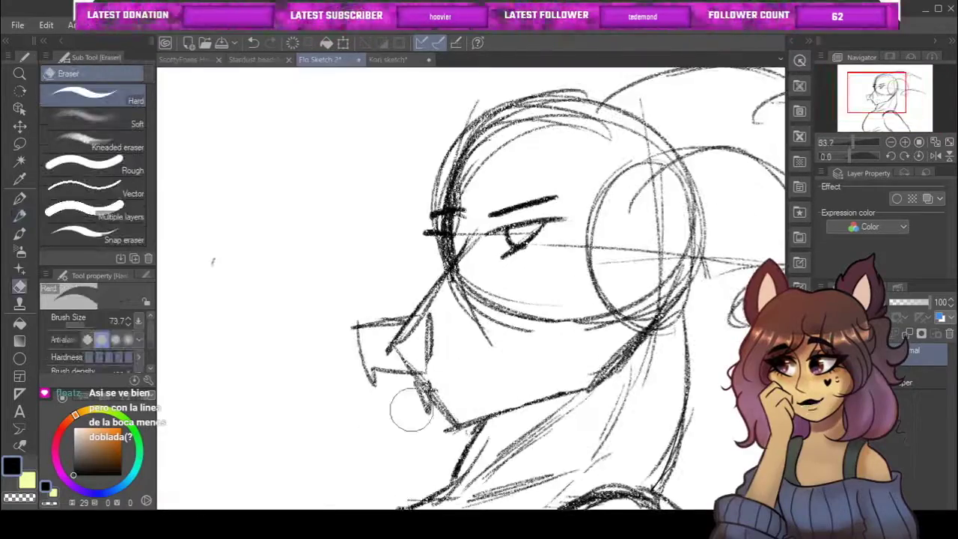
key(p)
Sketch a long sword blade with a pointed tip and center line in front of the character
scroll(585, 412, down, 2)
scroll(585, 413, up, 2)
scroll(524, 374, down, 3)
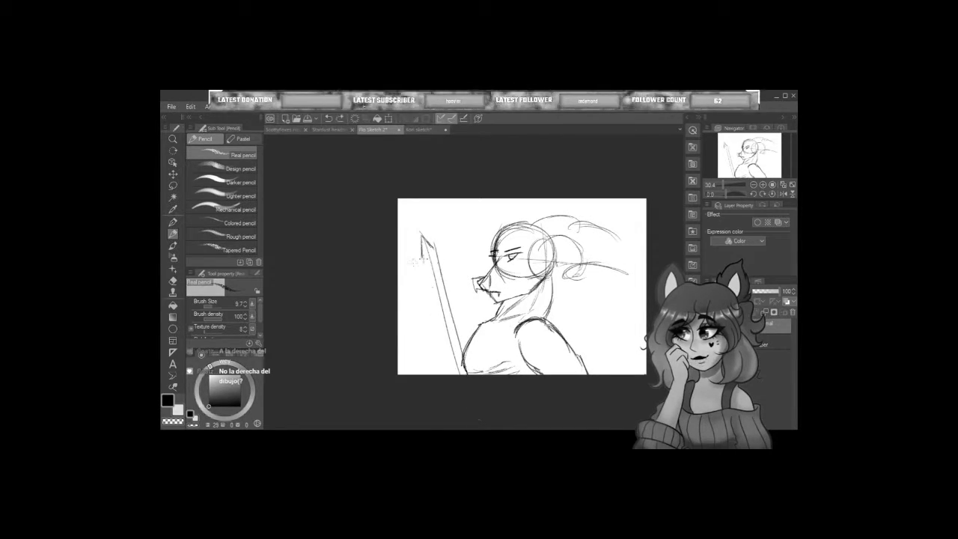
scroll(559, 288, up, 1)
scroll(536, 270, down, 1)
scroll(470, 290, up, 2)
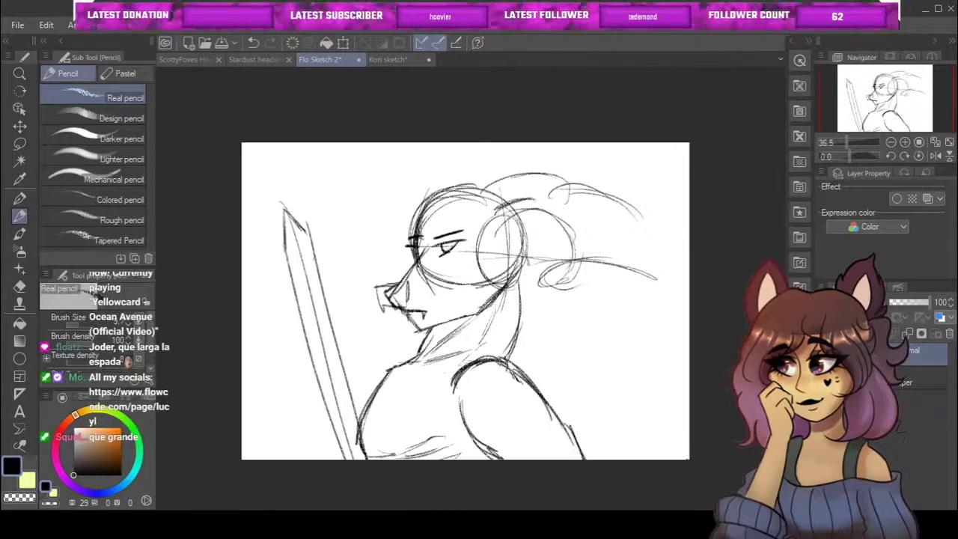
Draw the near horn's thick curved outline over its guide, checking its shape in a mirrored view
key(h)
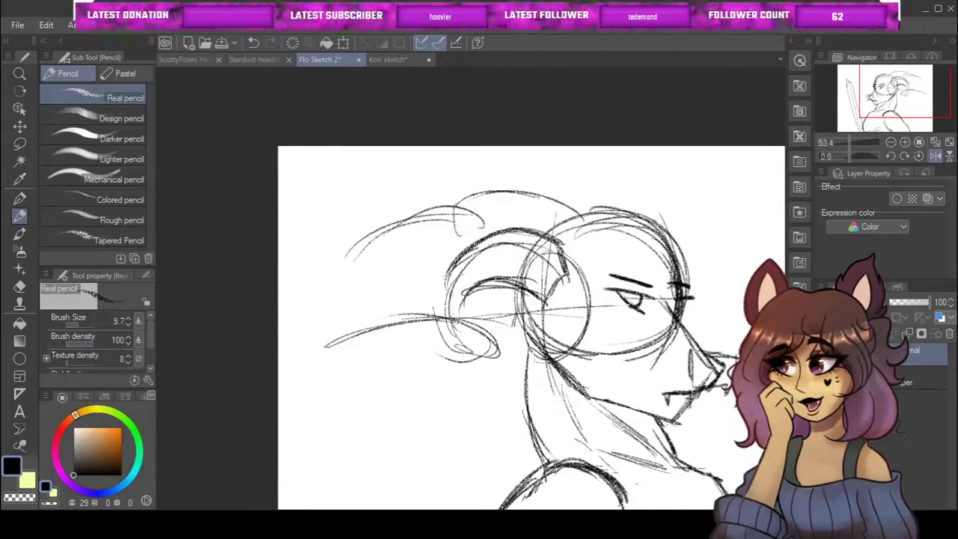
scroll(562, 327, down, 2)
key(h)
scroll(563, 326, up, 3)
scroll(457, 306, down, 3)
Add ridges and a tapered tip to the near horn, and outline the far horn's curved base
scroll(456, 307, up, 4)
drag(610, 183, 662, 224)
scroll(472, 299, down, 3)
scroll(471, 299, up, 4)
scroll(537, 233, down, 3)
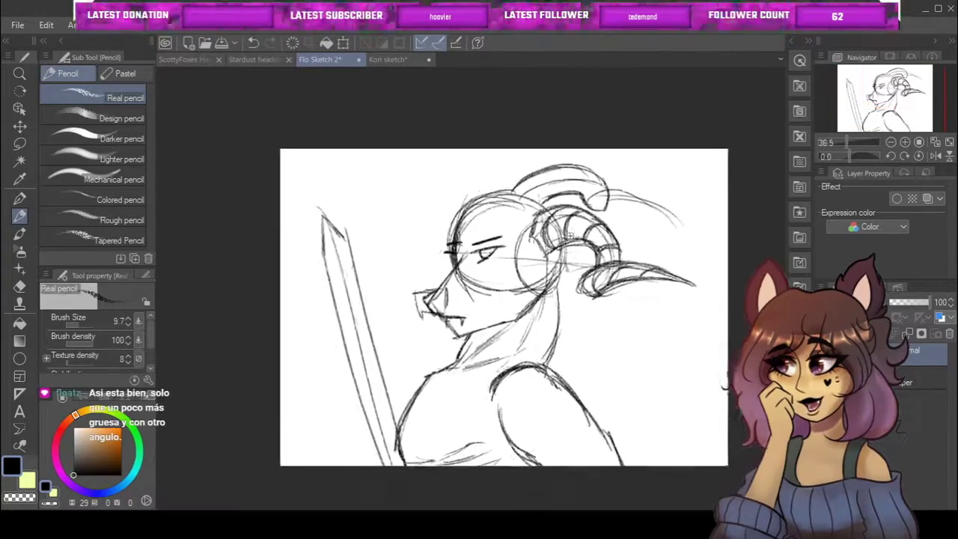
Select the sword with the Lasso, rotate it to lean toward the face, and refine its edges in pencil
click(19, 144)
drag(437, 178, 451, 202)
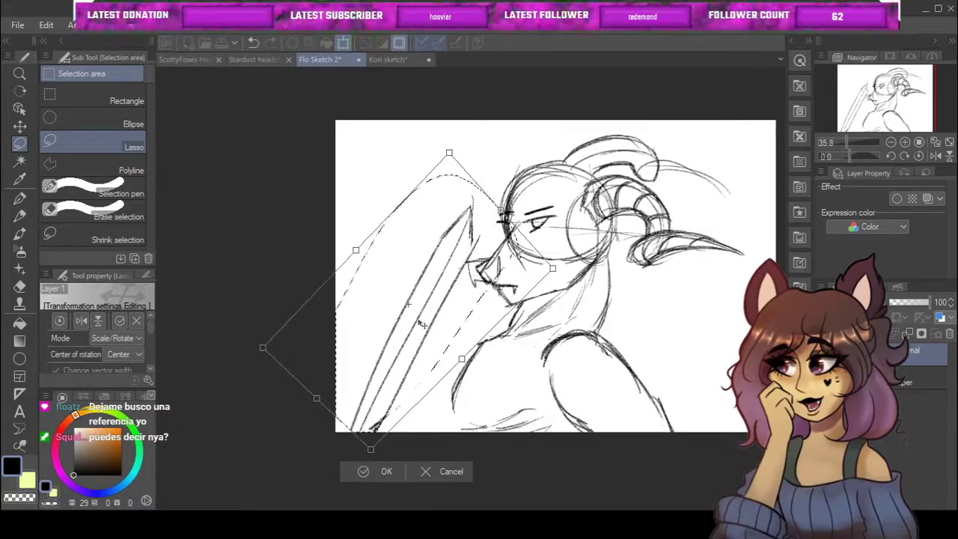
key(ctrl+d)
scroll(550, 243, down, 2)
key(p)
scroll(487, 337, up, 2)
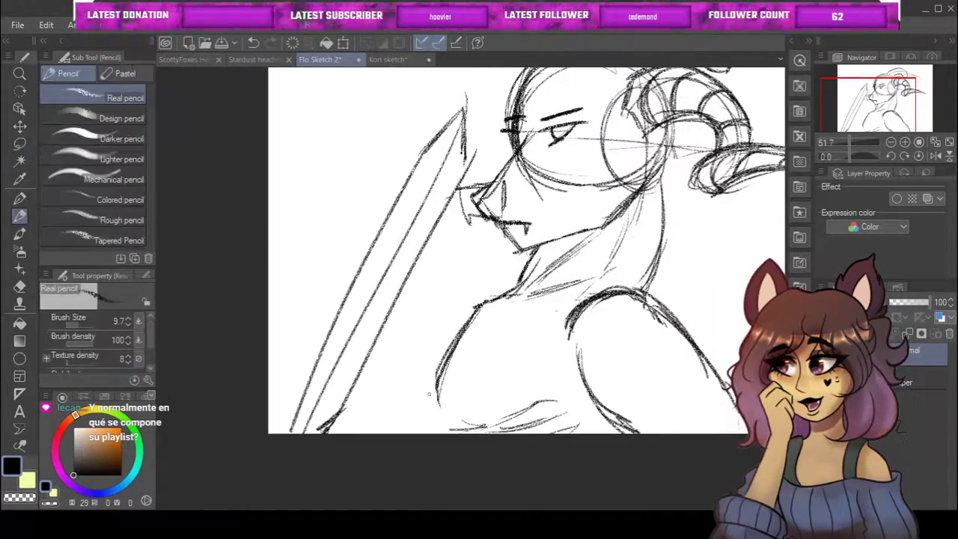
Draw the far horn's tapered tip and add curved ridges along its length
scroll(445, 427, down, 2)
scroll(558, 211, up, 3)
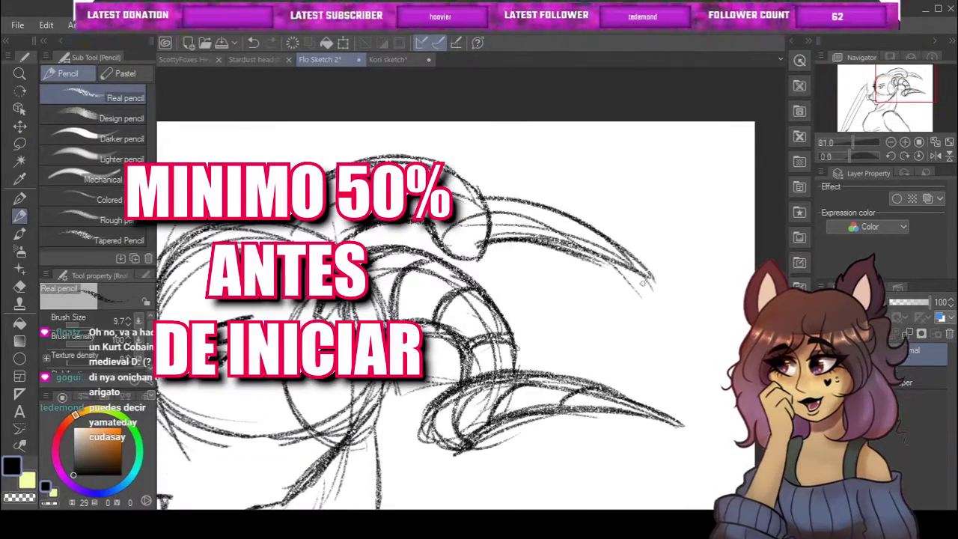
scroll(456, 314, down, 2)
scroll(456, 314, up, 2)
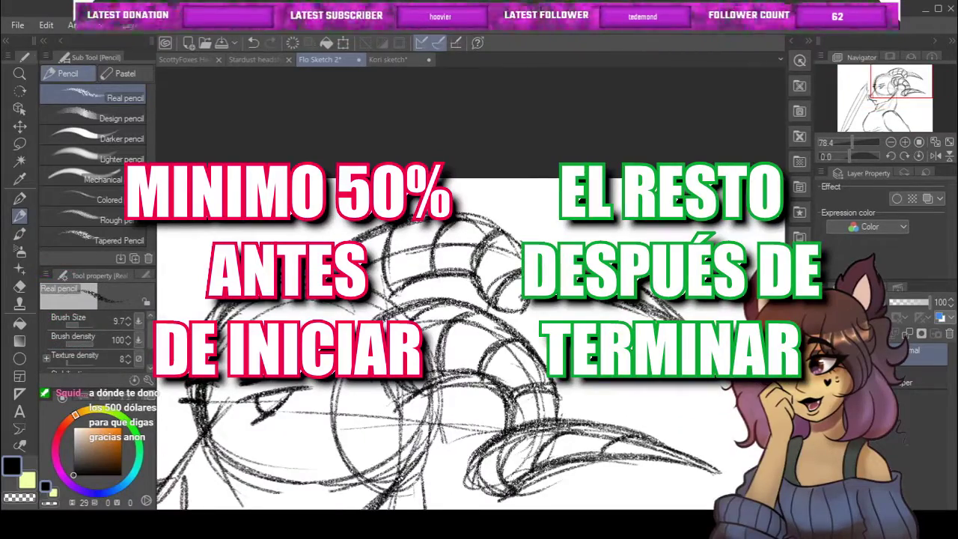
scroll(625, 299, down, 2)
scroll(626, 299, up, 2)
scroll(625, 299, down, 3)
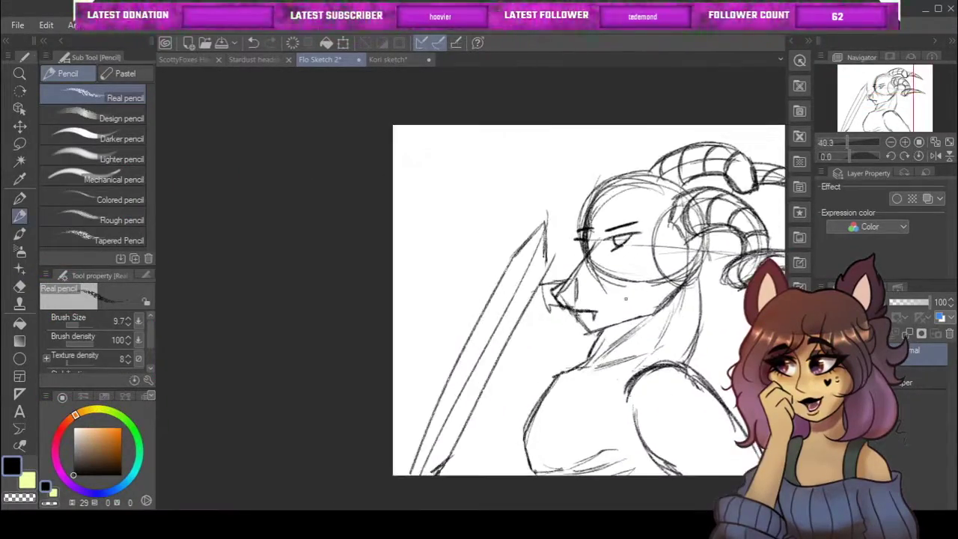
Select the far horn with the Lasso, adjust its placement behind the head, and erase its unwanted lines
scroll(625, 299, down, 2)
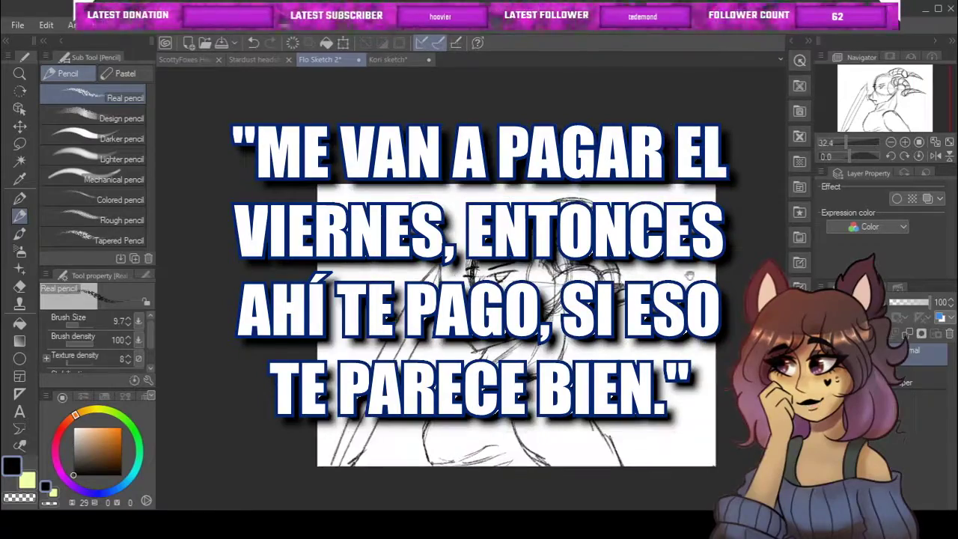
click(19, 144)
scroll(449, 315, up, 3)
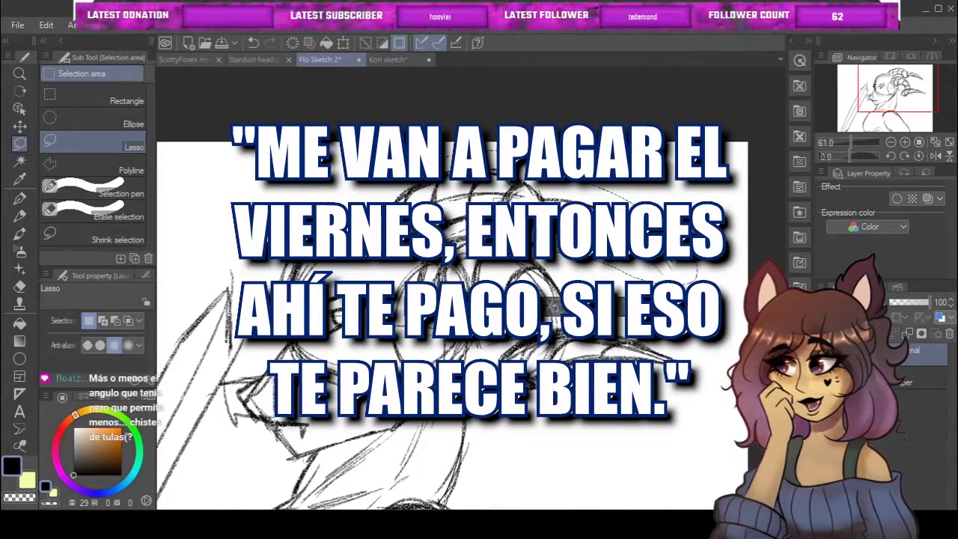
scroll(449, 314, down, 3)
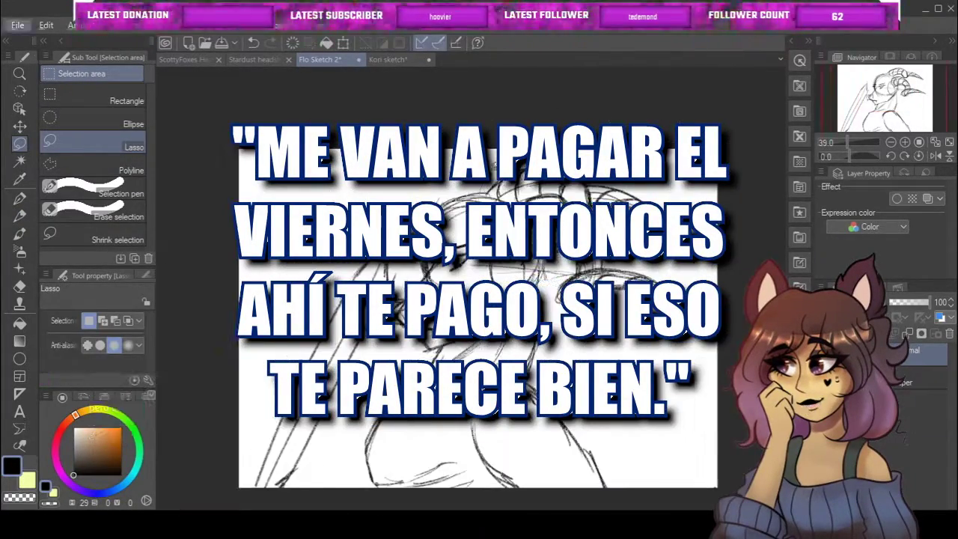
key(e)
scroll(479, 314, up, 2)
scroll(478, 314, down, 3)
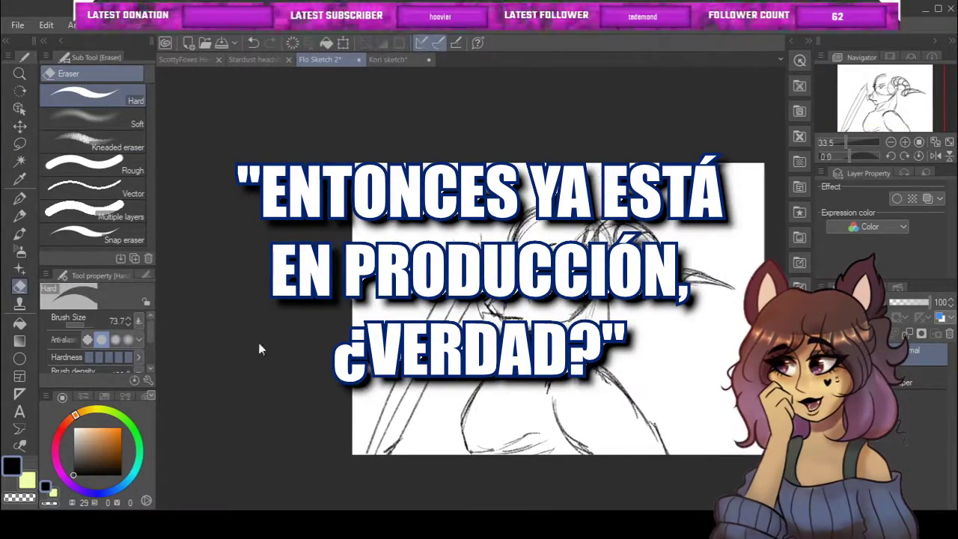
Select the area above the horn with the Lasso and transform the selected lines
key(m)
key(ctrl+t)
key(Return)
key(p)
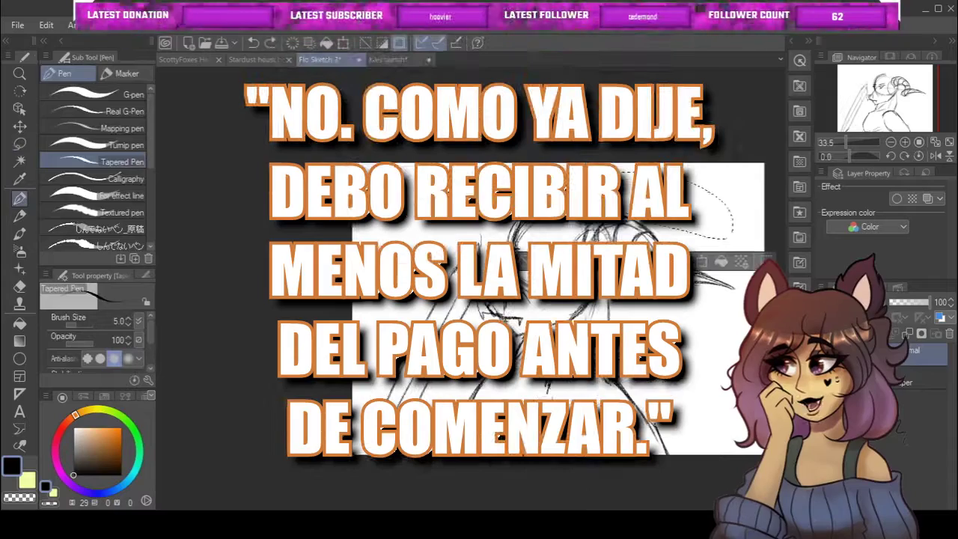
Select the sword with the Lasso and rotate it upright in front of the face
click(20, 143)
key(ctrl+t)
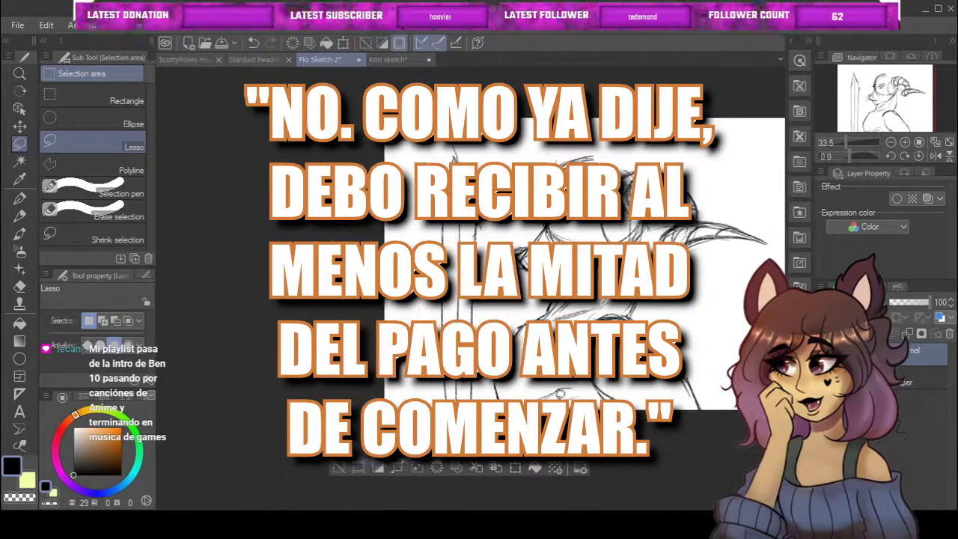
key(Return)
Extend the crown line in pencil so the back of the head slopes down into the horn
key(p)
scroll(604, 256, down, 3)
scroll(604, 256, up, 4)
key(h)
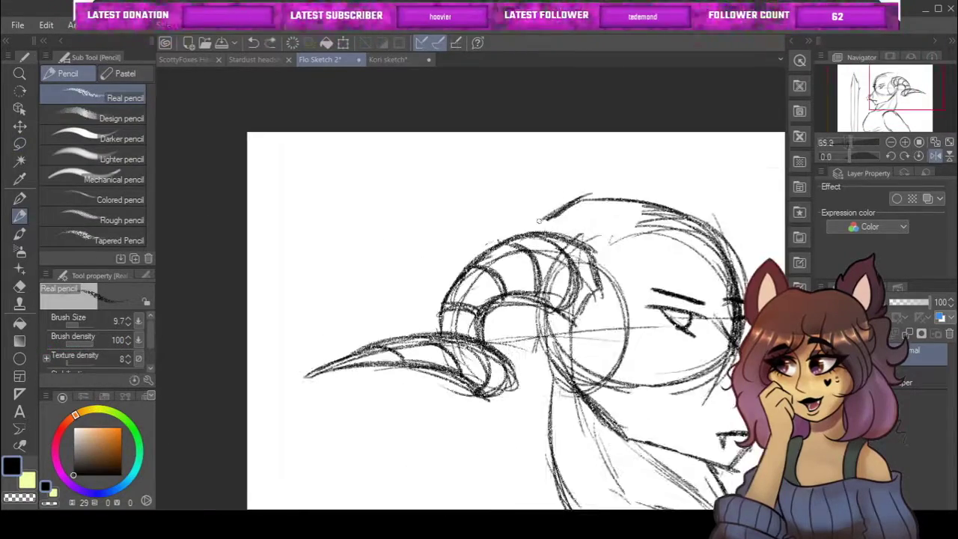
key(h)
scroll(566, 320, down, 3)
scroll(567, 320, up, 2)
Select the near horn with the Lasso and place a copy slightly higher behind it as the far horn
click(20, 142)
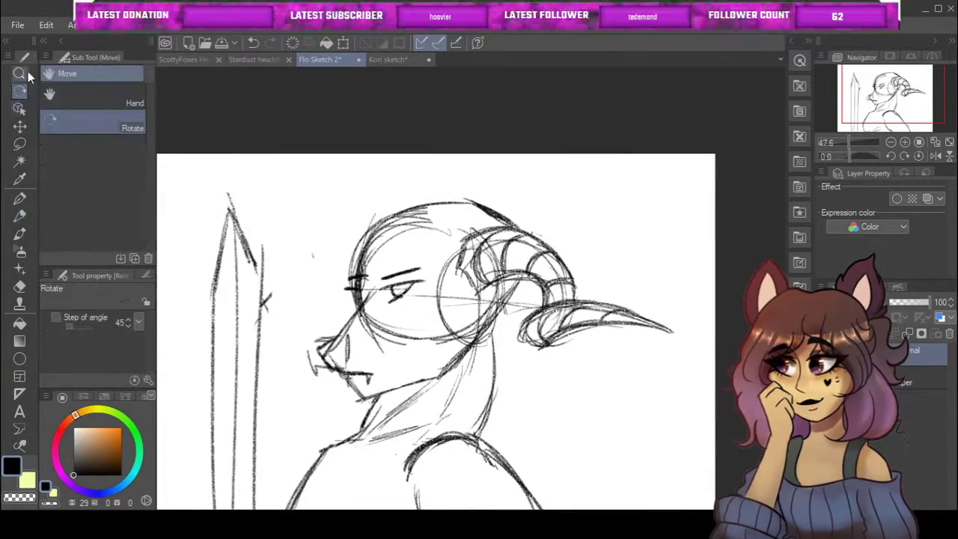
scroll(566, 321, up, 2)
drag(521, 329, 555, 195)
scroll(581, 253, down, 3)
key(ctrl+t)
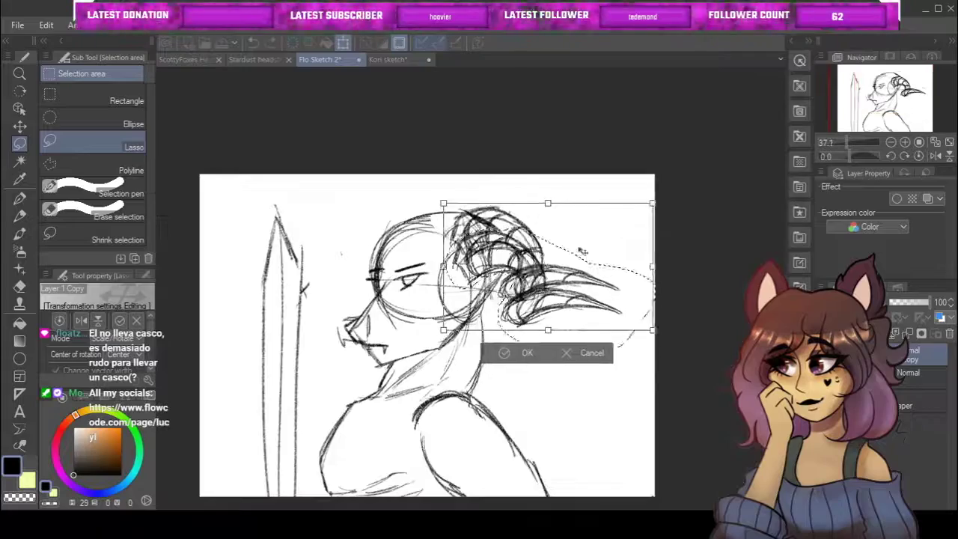
key(ctrl+d)
Erase the copied far horn's lines where they overlap the near horn
key(e)
scroll(497, 224, up, 3)
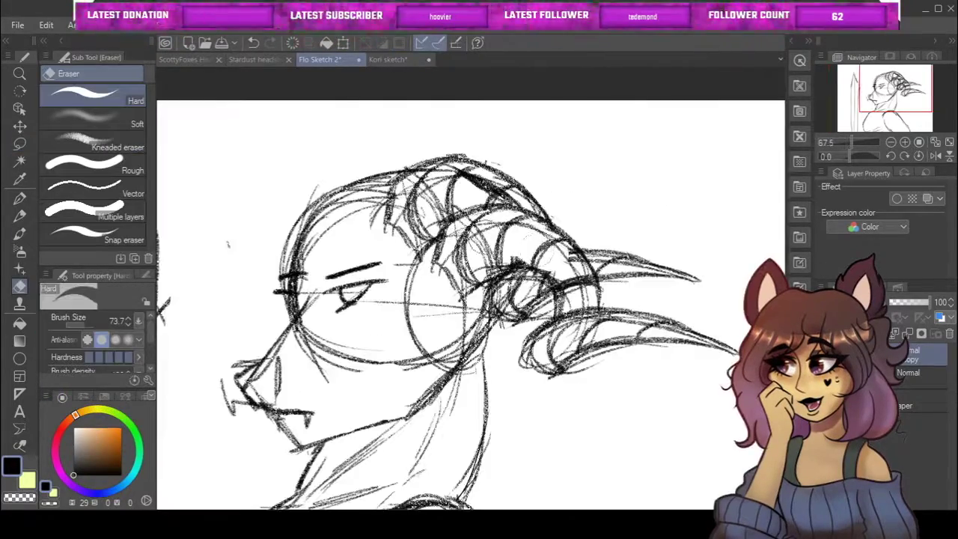
scroll(498, 224, down, 4)
scroll(507, 232, up, 3)
scroll(494, 344, down, 2)
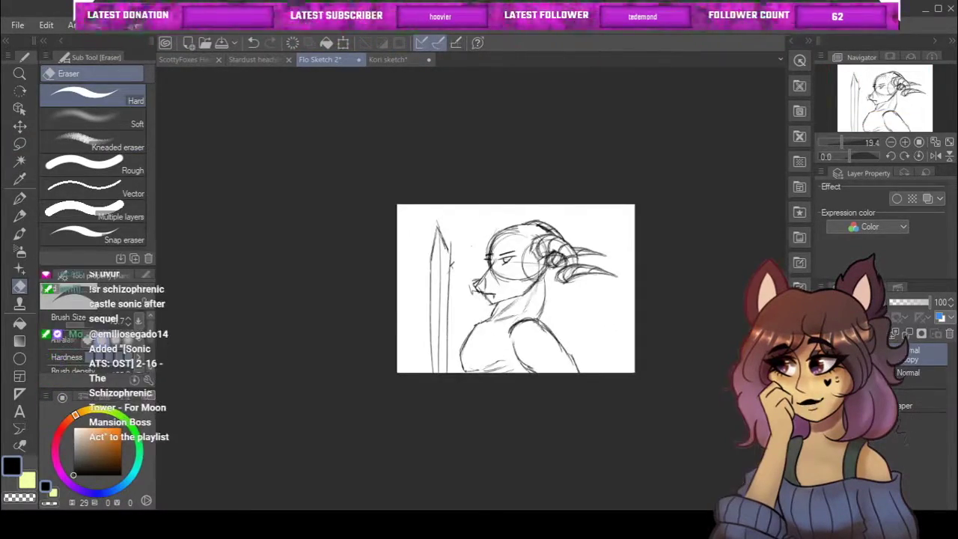
Trace the forehead, brow and nose profile over the faded sketch with the Real pencil at size 9.7
key(p)
scroll(471, 299, up, 4)
drag(385, 278, 367, 316)
scroll(389, 299, up, 2)
drag(430, 191, 359, 374)
scroll(471, 288, up, 2)
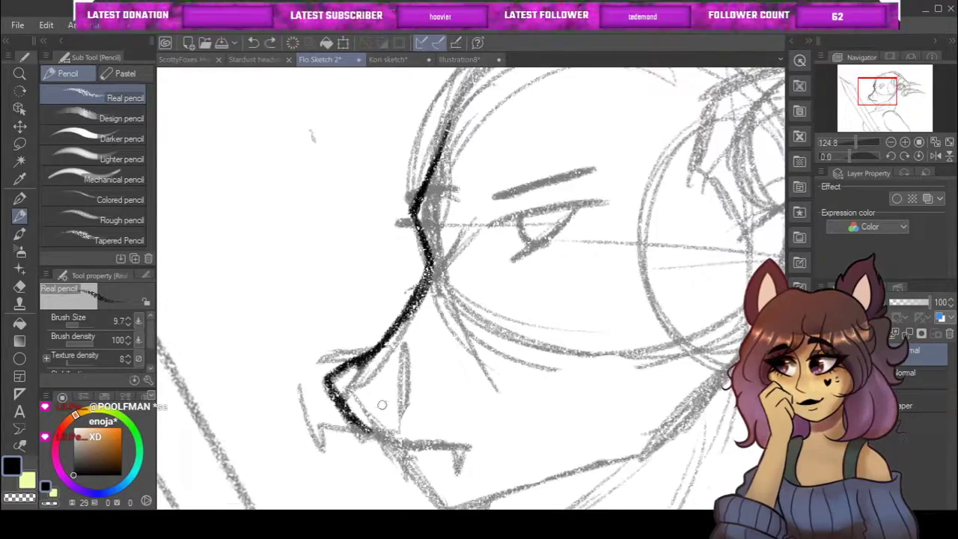
Draw the nostril and a short downturned mouth with a small fang behind the nose tip
scroll(471, 288, down, 3)
key(e)
key(h)
scroll(472, 288, up, 4)
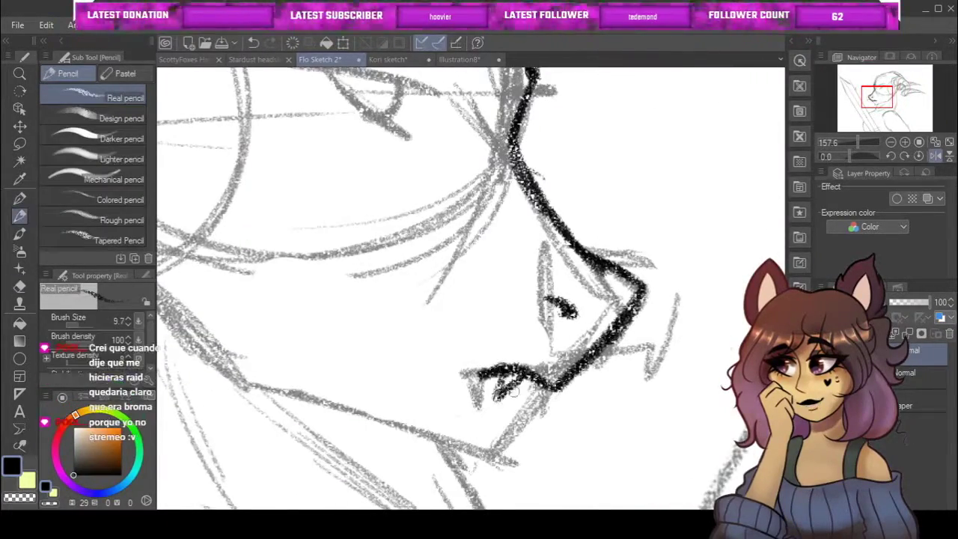
scroll(518, 417, up, 1)
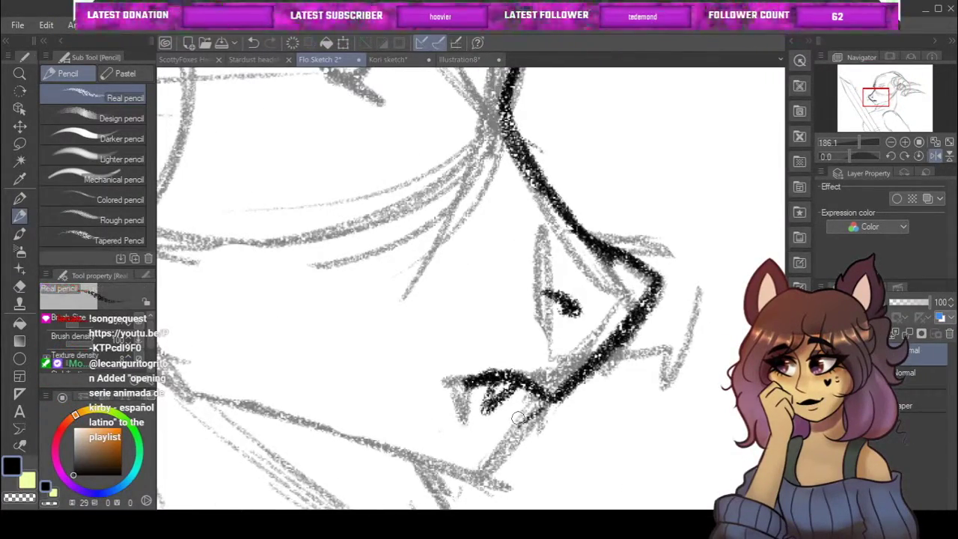
Trace the chin and continue the jawline back toward the neck
scroll(518, 417, down, 2)
scroll(518, 417, up, 2)
scroll(518, 418, down, 2)
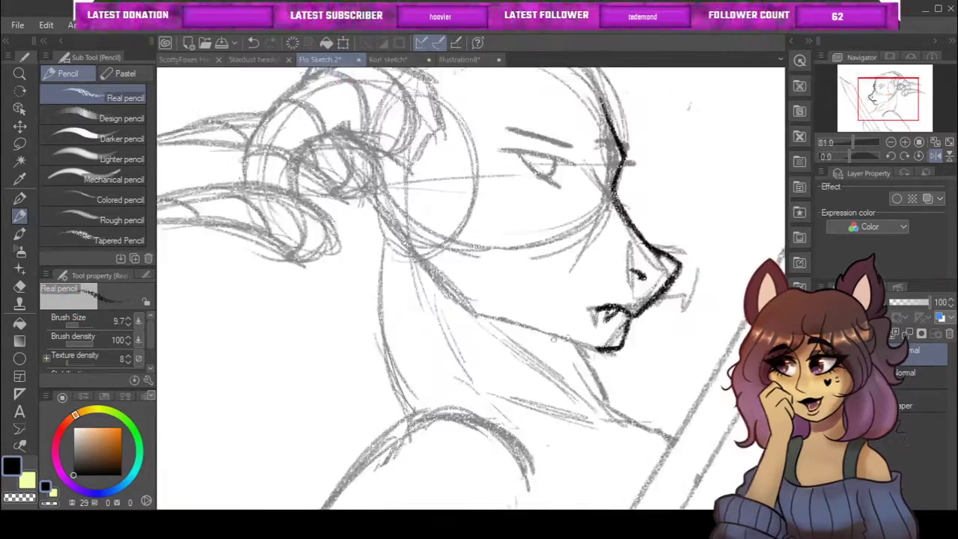
key(h)
Draw three rounded, tapering spikes along the cheek and the back of the jaw
scroll(518, 417, up, 2)
scroll(533, 272, down, 2)
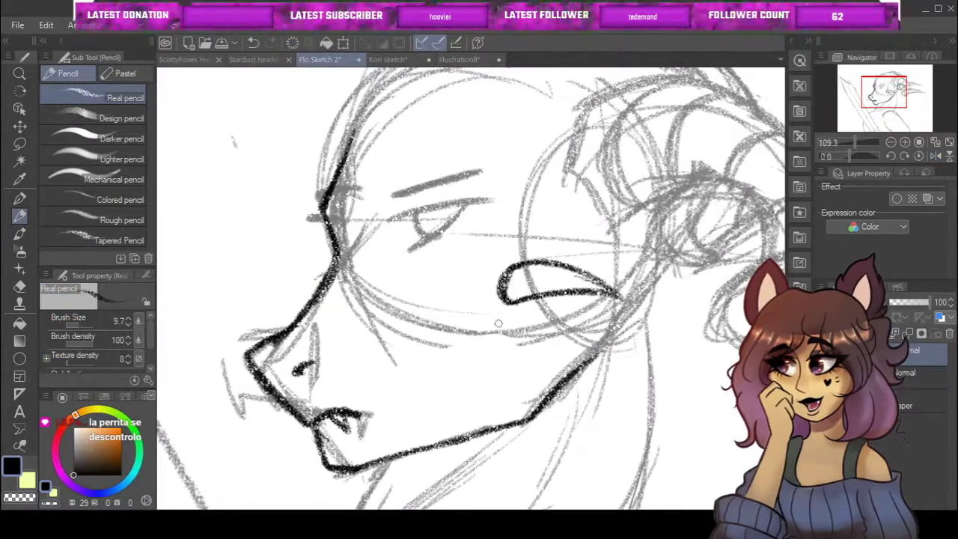
key(h)
scroll(598, 248, up, 2)
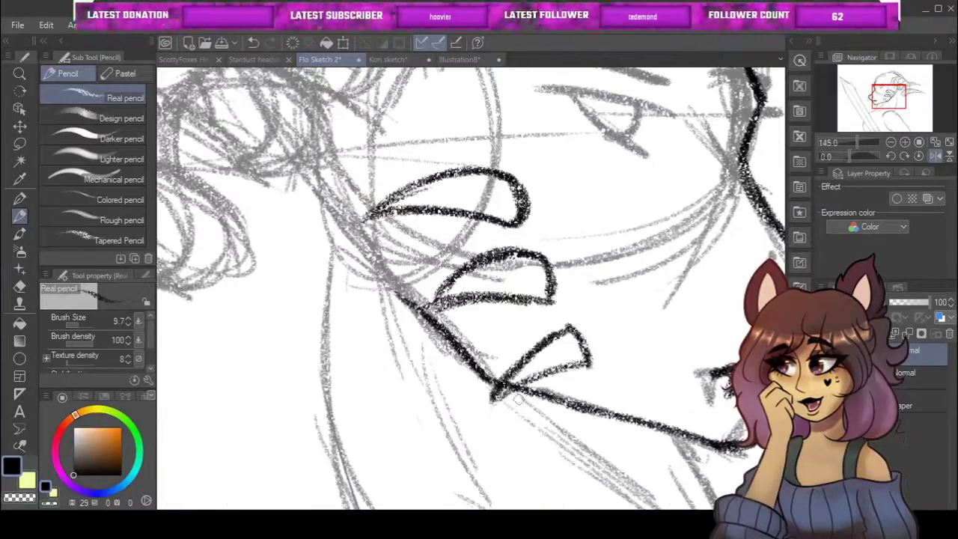
Trace the forehead and the top of the skull back toward the horns
key(h)
scroll(389, 195, down, 3)
scroll(389, 195, up, 4)
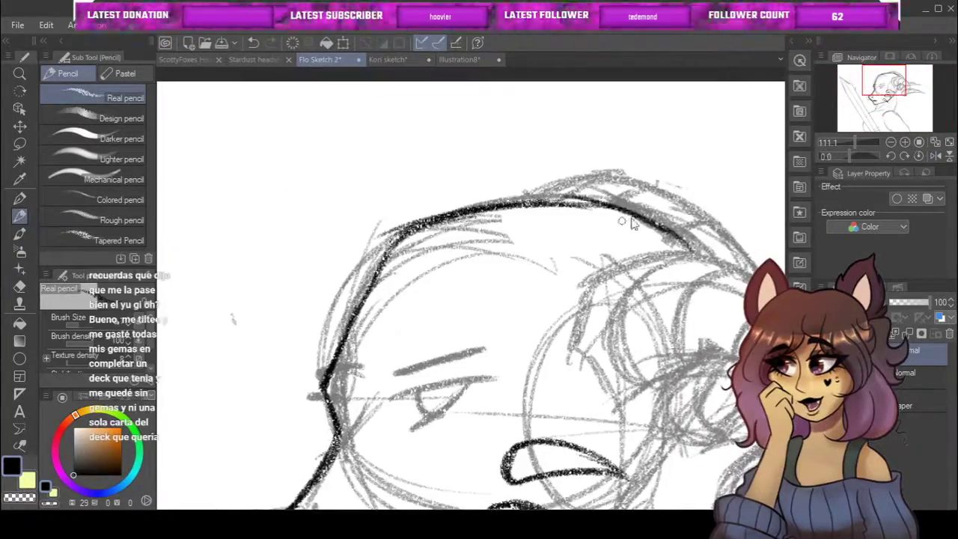
Add pointed hair tufts at the back of the crown and trace the nape of the neck
scroll(589, 315, down, 1)
scroll(590, 315, down, 2)
scroll(590, 315, down, 1)
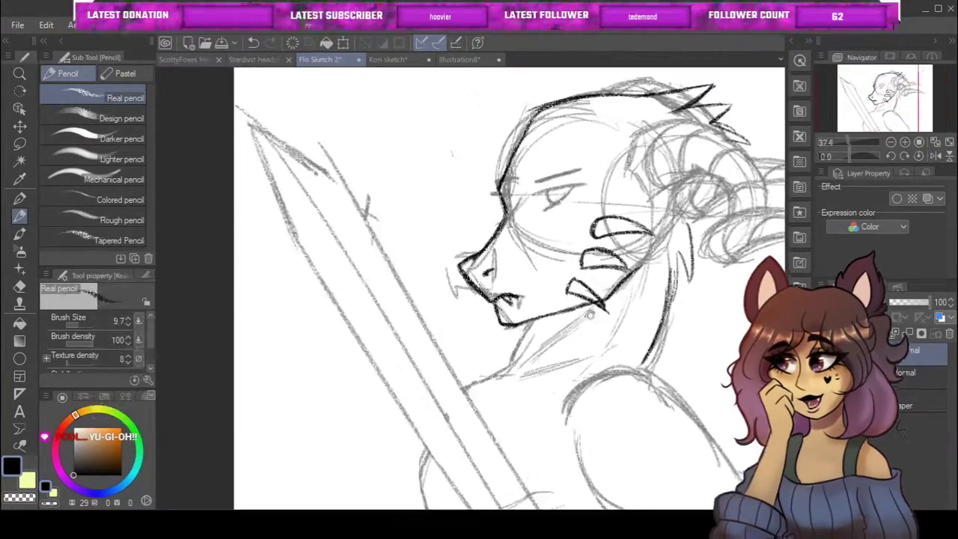
Trace the front of the neck, the rounded shoulder and the upper arm down to the canvas edge
drag(589, 315, 485, 312)
key(h)
scroll(485, 312, up, 2)
scroll(395, 348, down, 3)
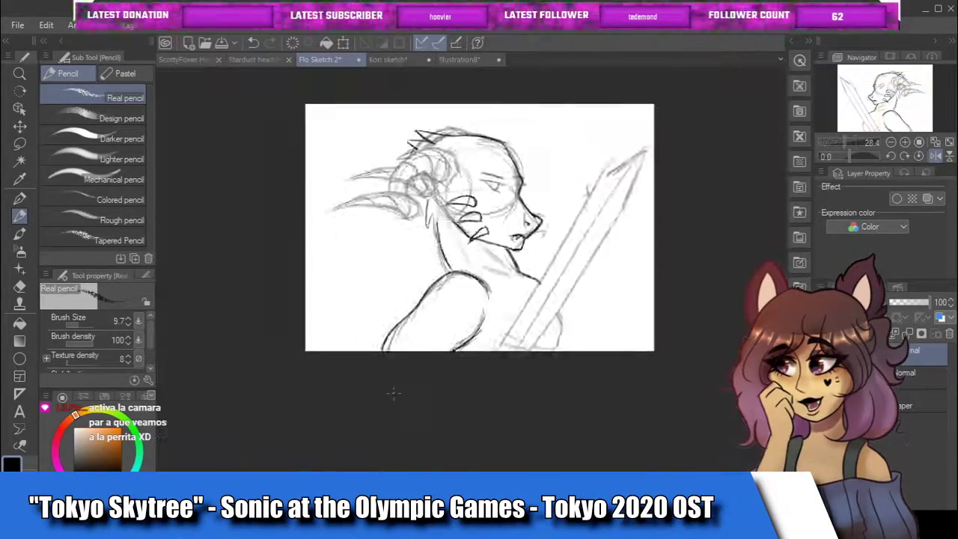
Outline the near horn's angular base and its outer and inner curves, and add the raised crown bump
key(h)
scroll(395, 348, up, 3)
scroll(483, 270, down, 3)
scroll(483, 269, up, 4)
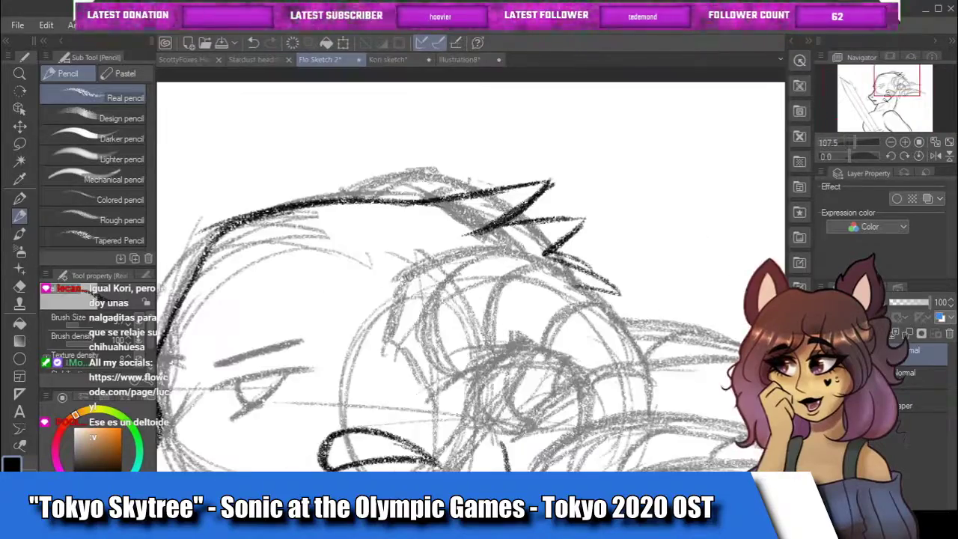
key(h)
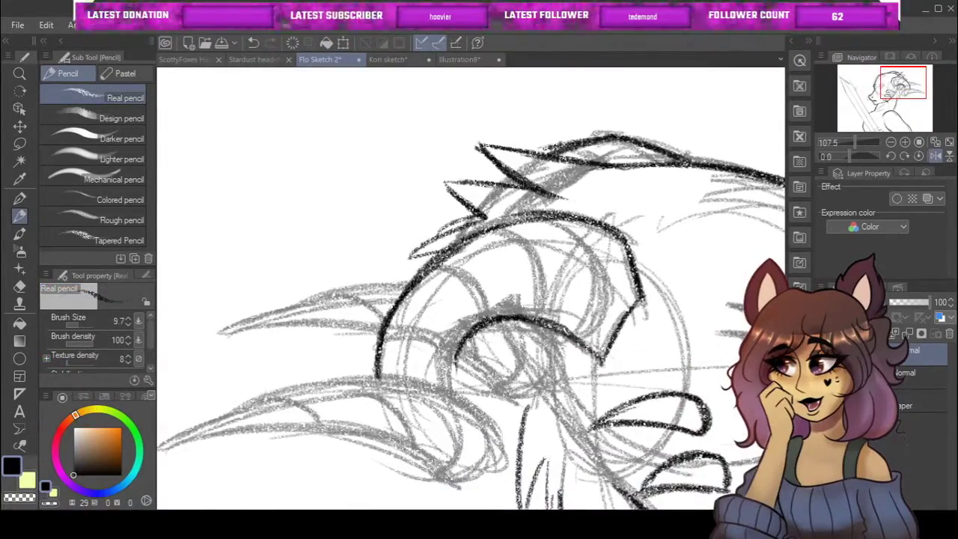
Outline the near horn's lower curl and its long tapered tip
scroll(471, 288, down, 3)
key(h)
scroll(471, 288, up, 4)
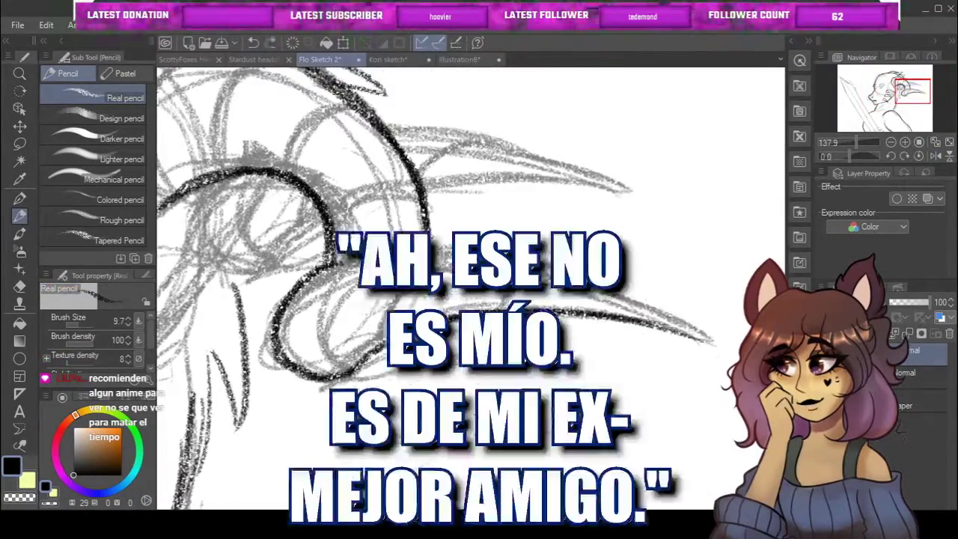
Draw curved ridges along the near horn and the inner curl below its arch
scroll(471, 288, up, 1)
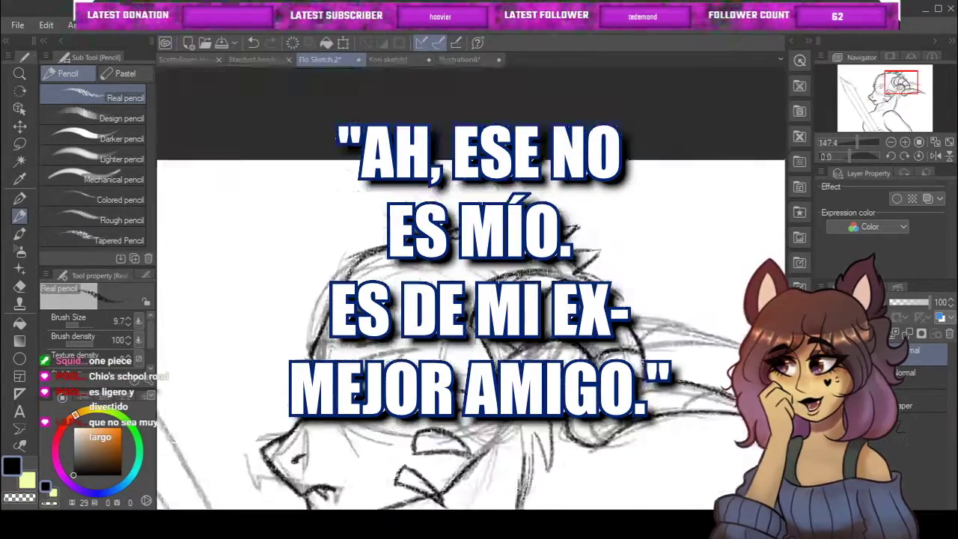
scroll(472, 278, up, 3)
scroll(472, 278, down, 4)
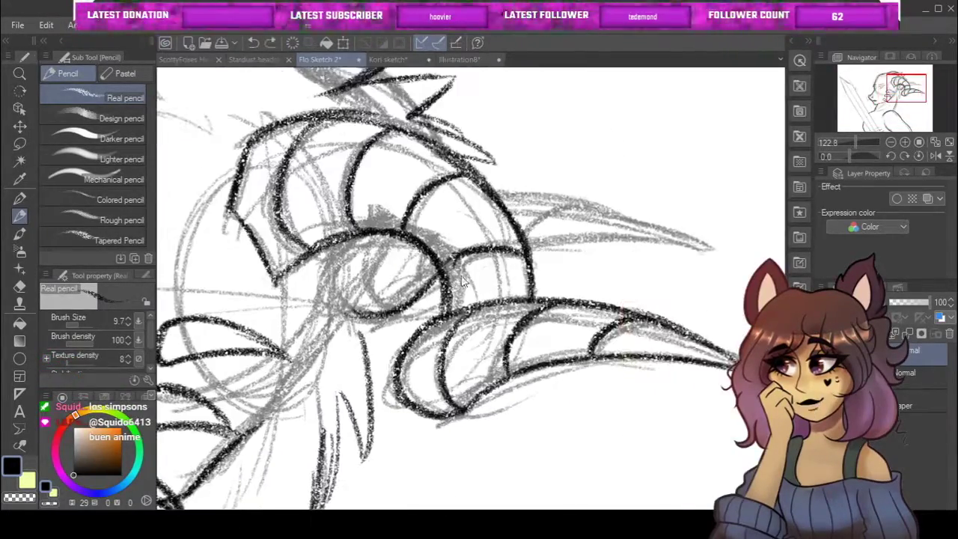
Draw the pointed tuft hanging below the near horn and trace the far horn's visible tip
scroll(471, 288, down, 5)
scroll(472, 288, up, 6)
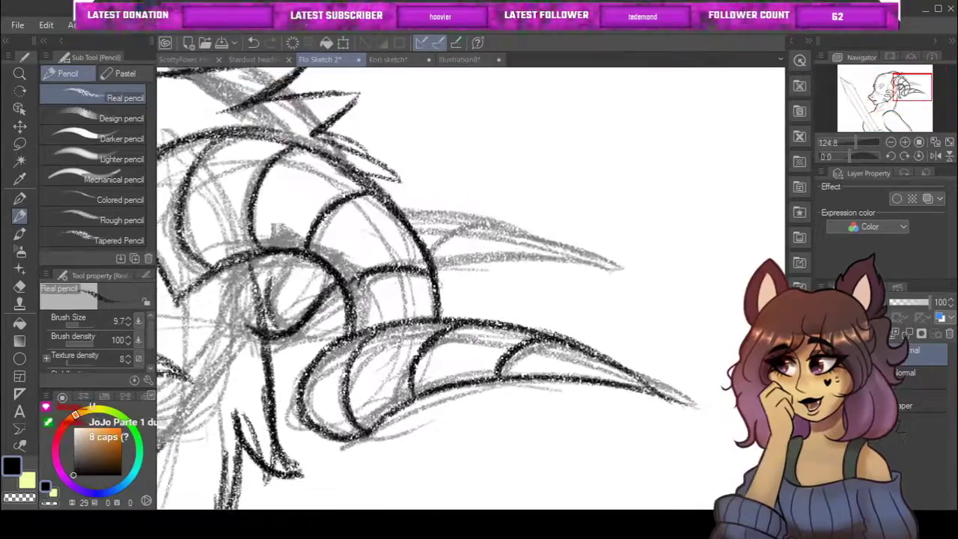
scroll(621, 318, up, 1)
scroll(634, 314, down, 5)
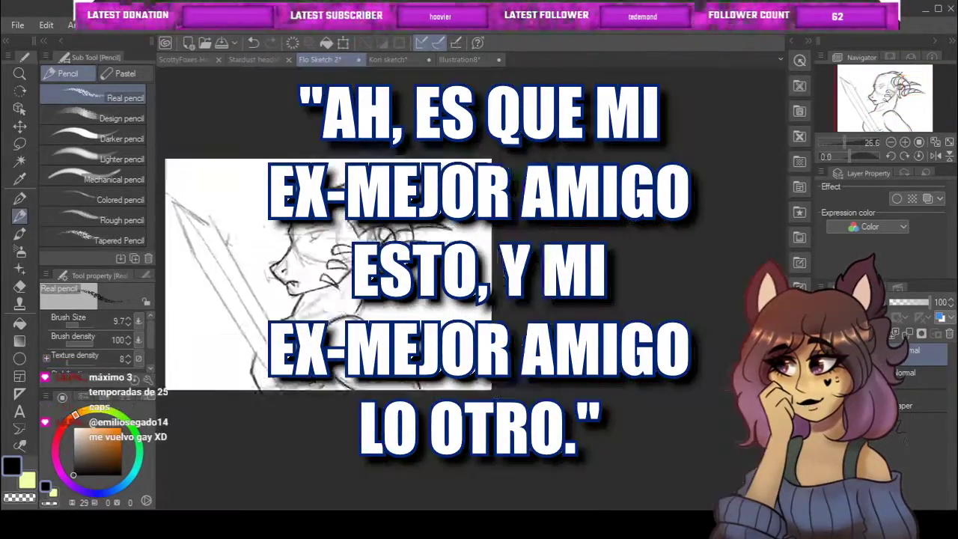
Draw a thick slanted eyebrow and the narrowed eye with its lids and iris
scroll(635, 315, up, 4)
scroll(367, 273, up, 6)
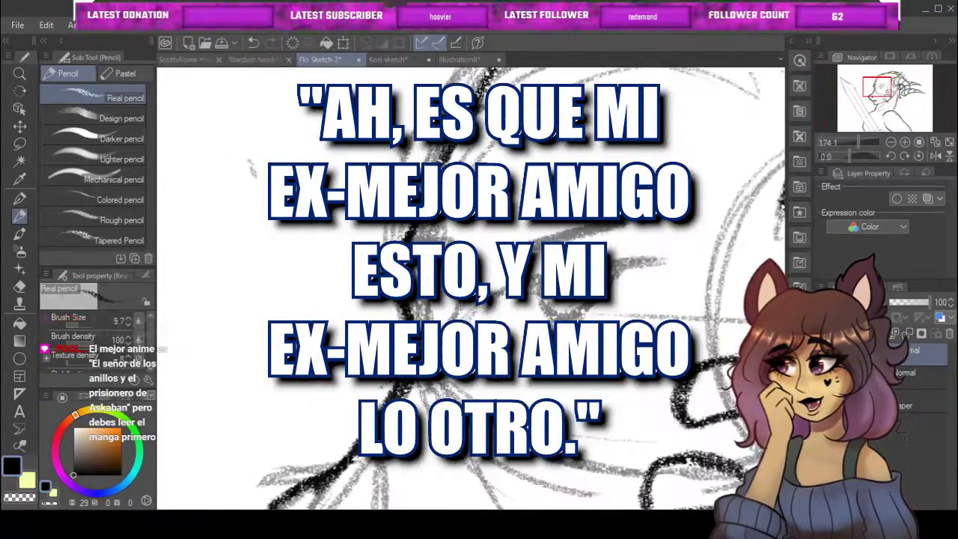
scroll(554, 302, up, 2)
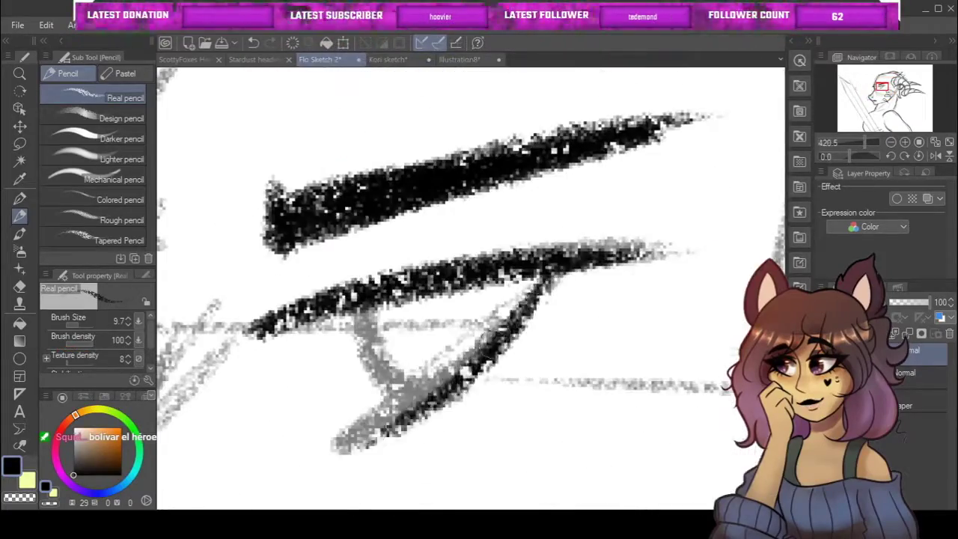
scroll(523, 306, down, 5)
scroll(447, 317, up, 5)
scroll(448, 318, down, 4)
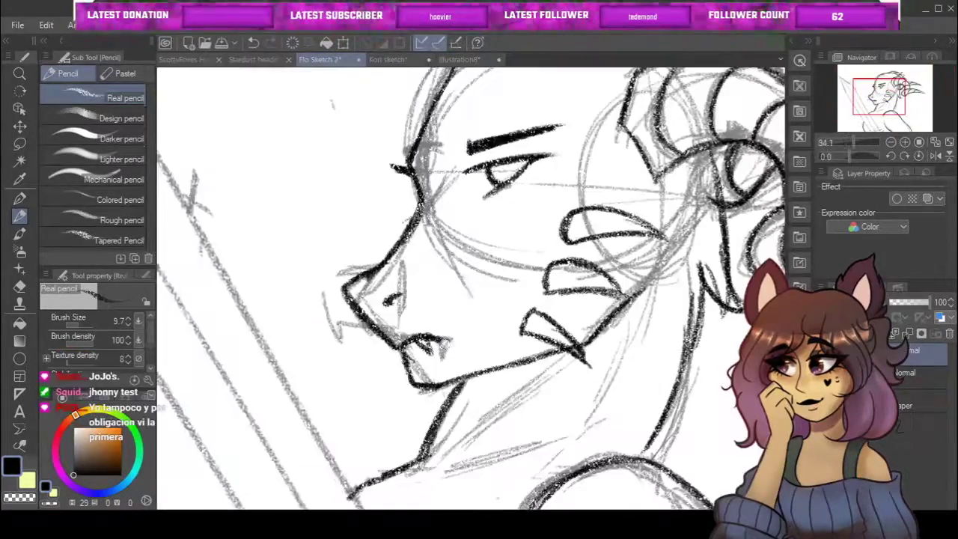
Reduce the pencil size to 7.4 and redraw the mouth line with a clearer fang
scroll(419, 352, up, 1)
scroll(384, 413, down, 3)
scroll(384, 413, up, 2)
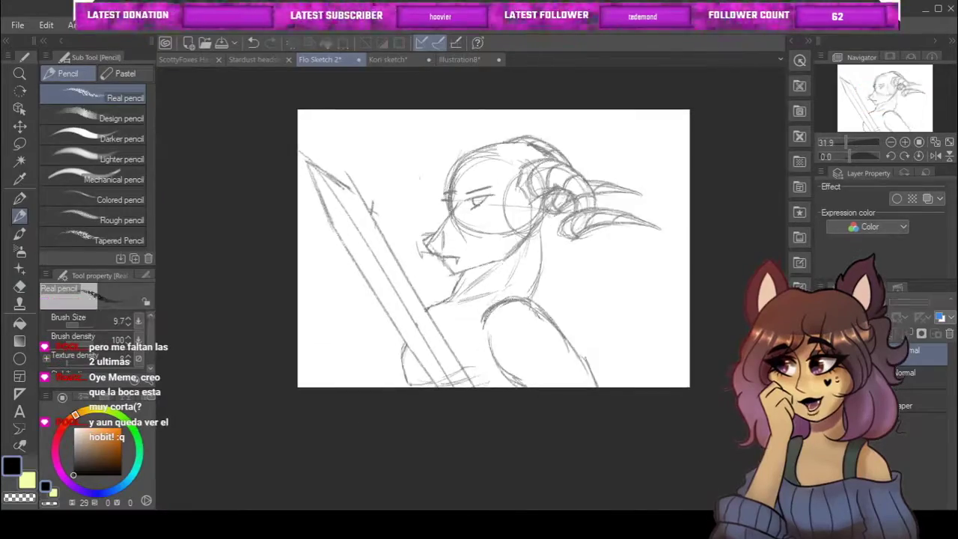
scroll(499, 422, up, 5)
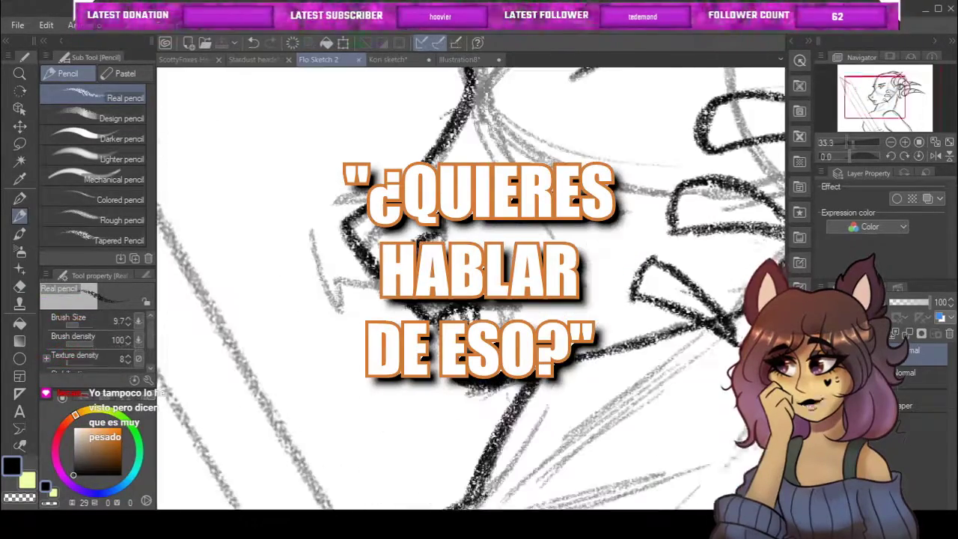
scroll(471, 288, up, 3)
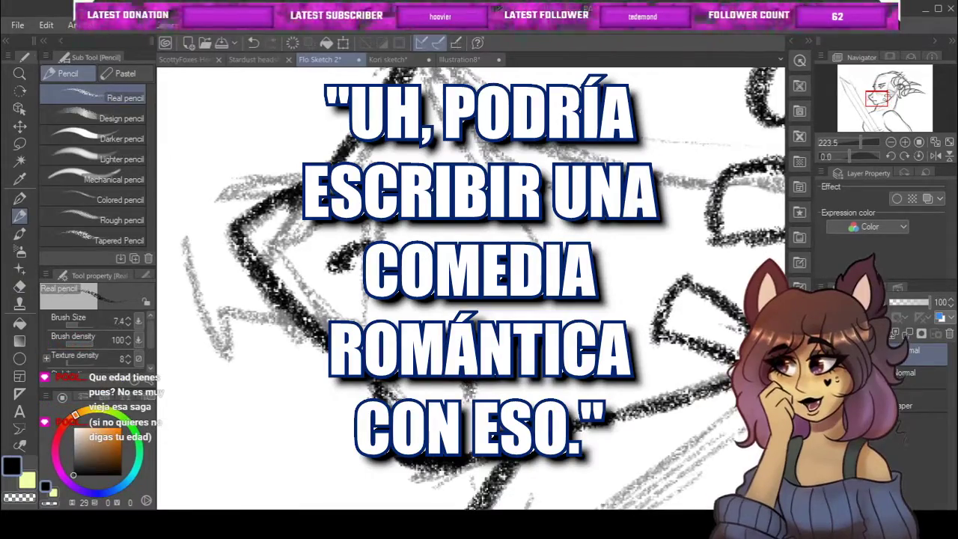
scroll(472, 288, down, 8)
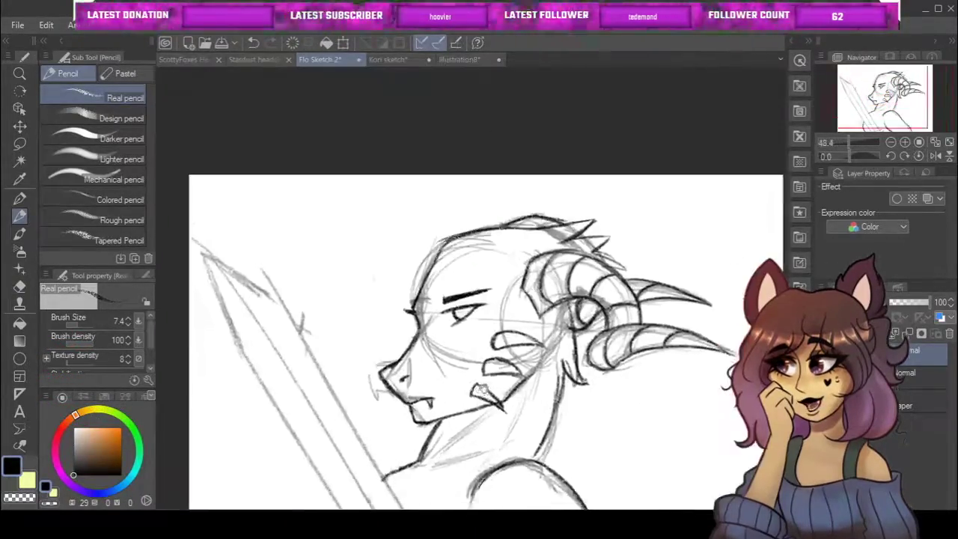
Refine the cheek spikes in pencil and clean up the line art with the Hard eraser at size 15.8
scroll(518, 364, up, 5)
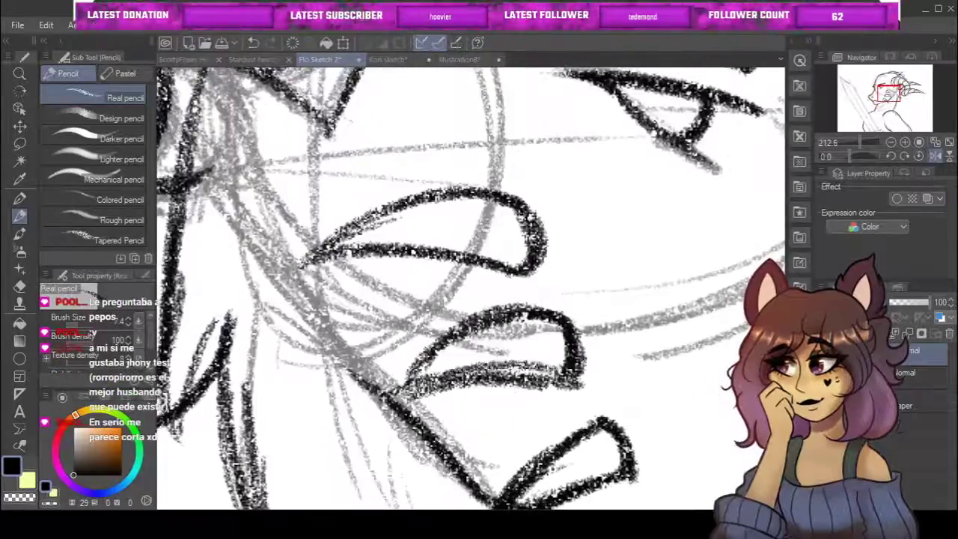
scroll(518, 364, down, 5)
scroll(517, 364, up, 3)
scroll(438, 424, up, 1)
scroll(437, 424, down, 4)
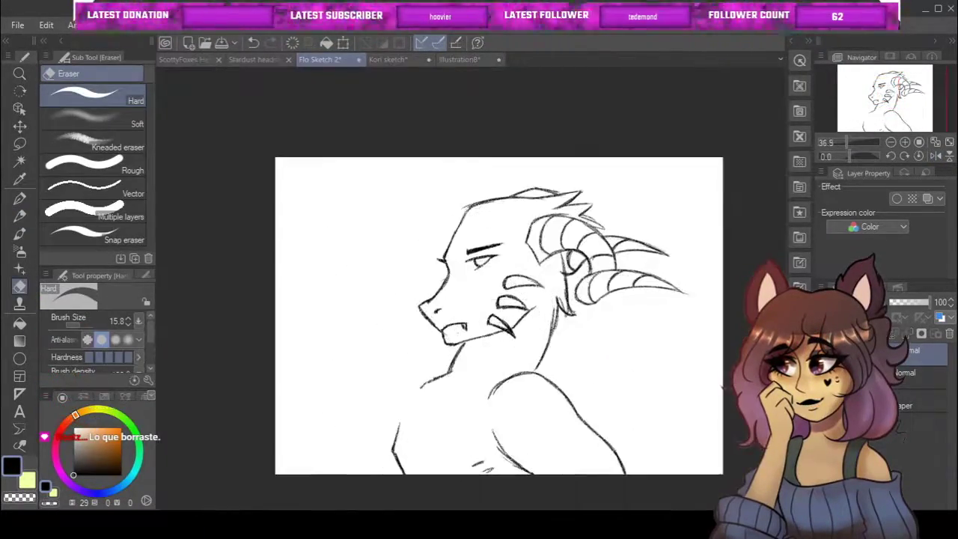
Redraw the mouth as a longer line curving up toward the cheek, with one fang near its end
scroll(437, 424, up, 4)
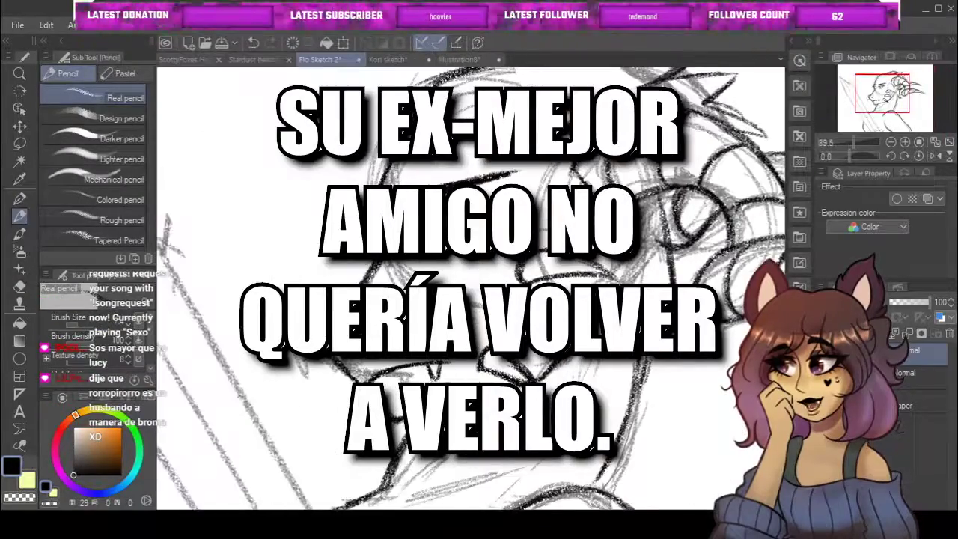
scroll(466, 348, up, 2)
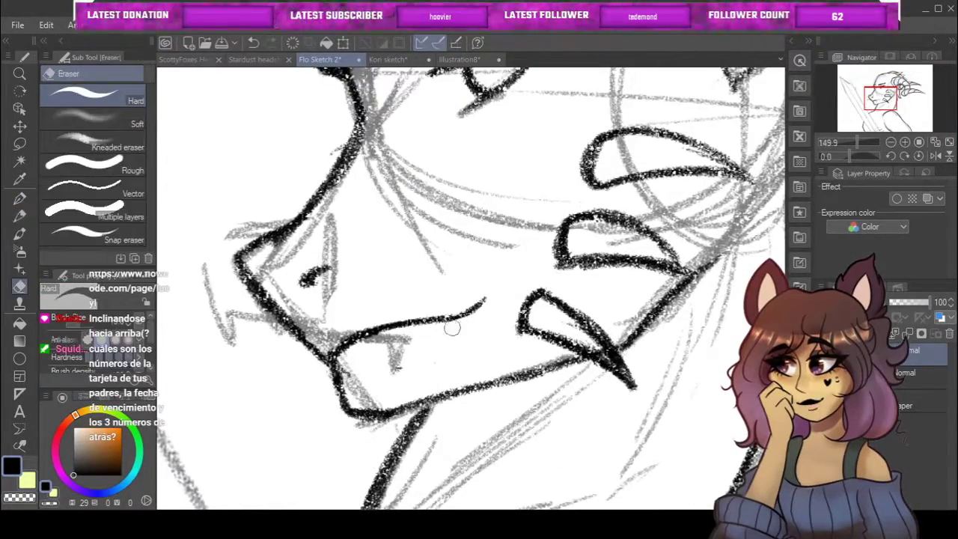
key(p)
scroll(449, 329, down, 5)
scroll(574, 342, up, 4)
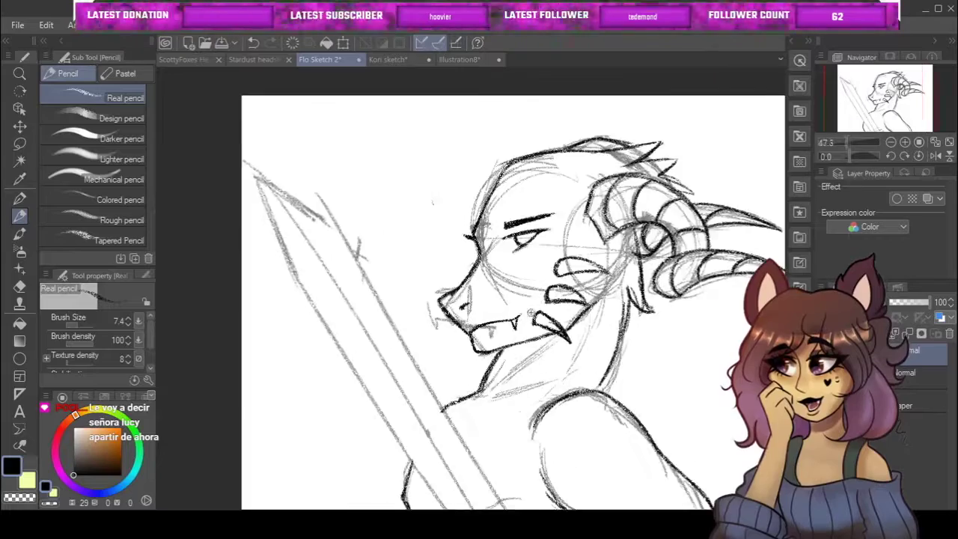
Restore the character line art folder to full opacity and fade the rough construction sketch beneath it
scroll(531, 308, down, 3)
key(e)
scroll(471, 292, down, 2)
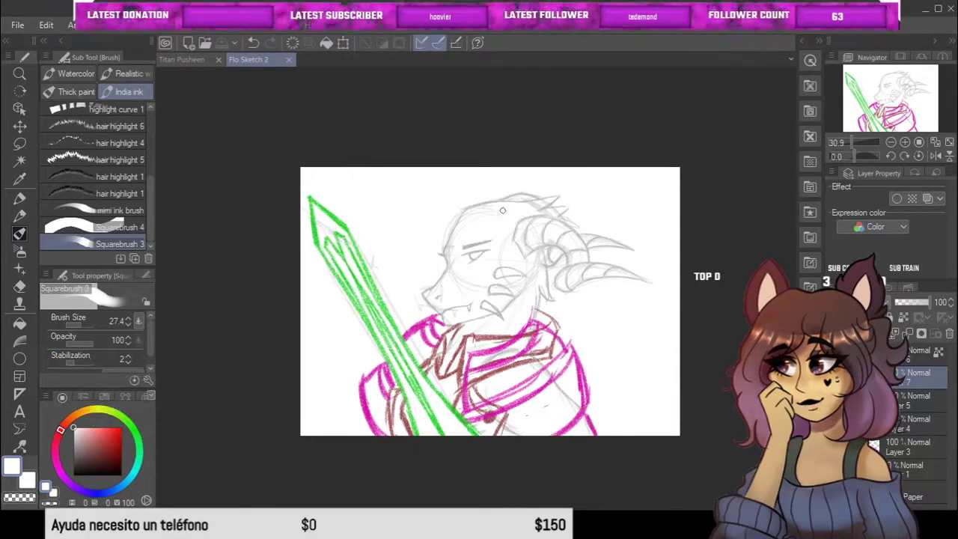
click(916, 465)
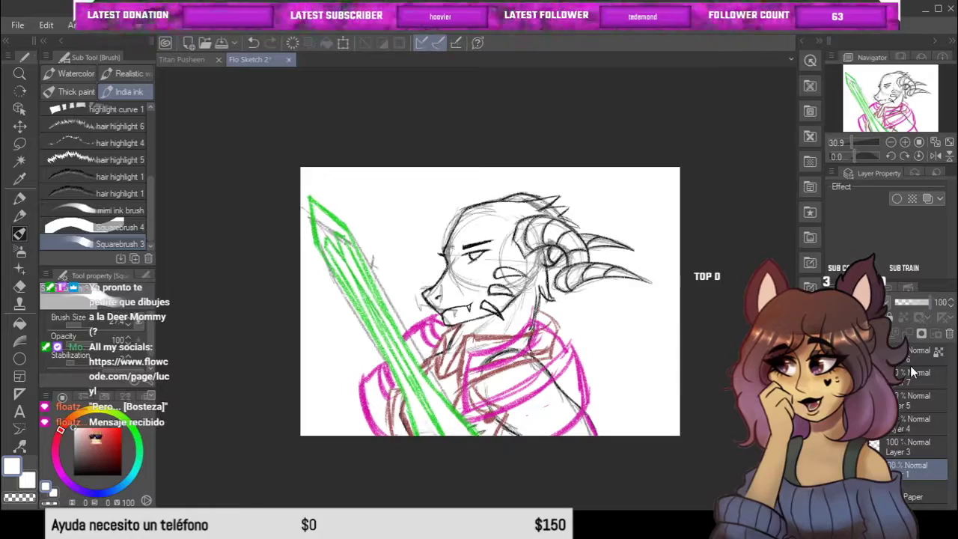
click(917, 465)
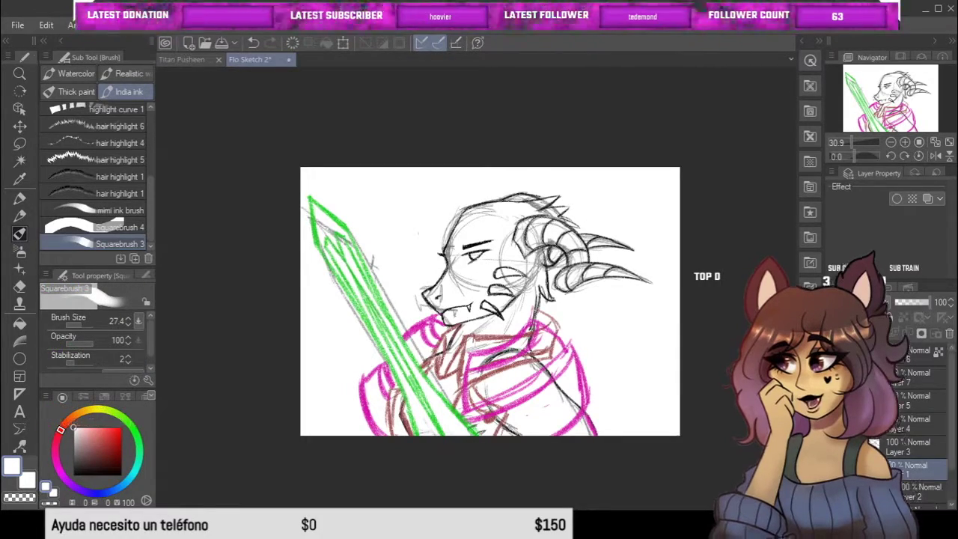
click(913, 352)
scroll(909, 383, down, 2)
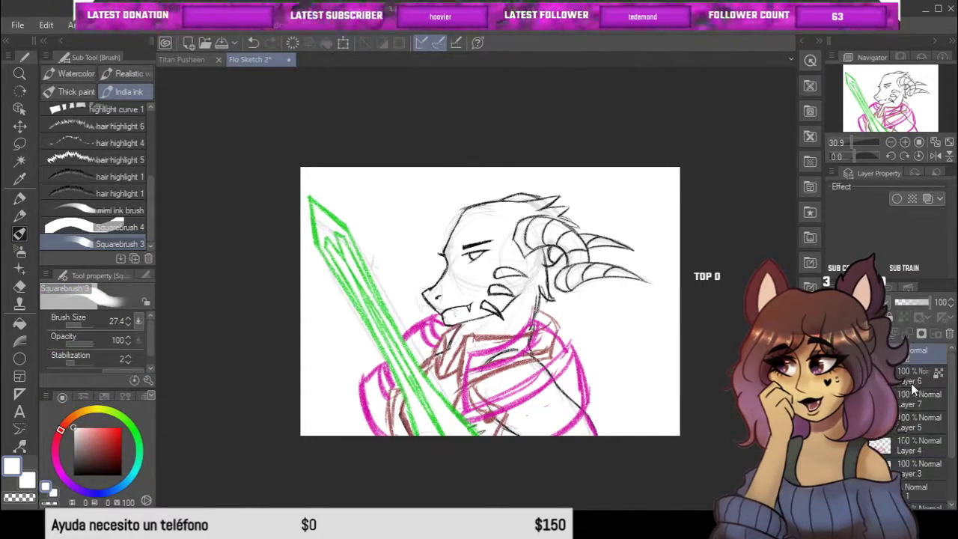
Recolour the green sword, magenta cape and brown collar lines black on their locked layers with the Milli pen at size 378.5
key(p)
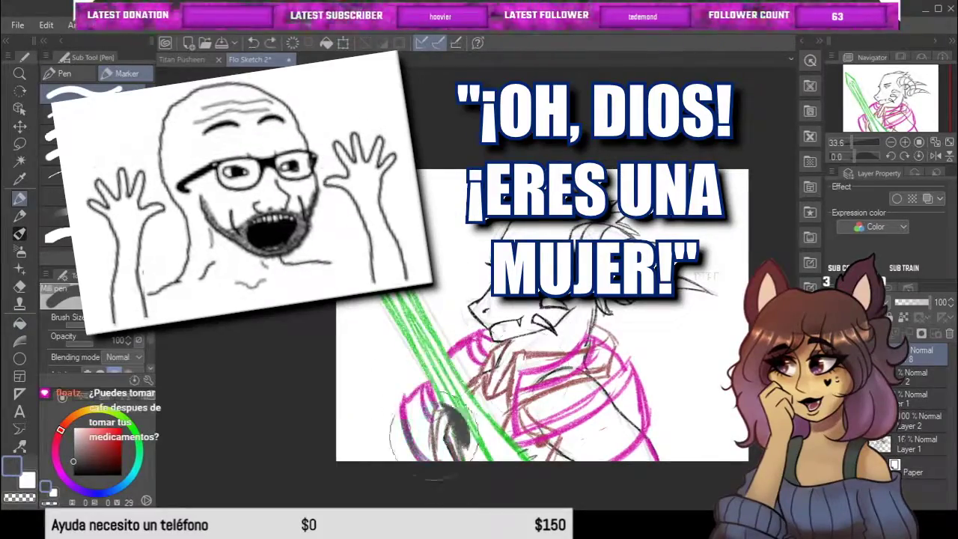
scroll(467, 442, up, 3)
scroll(467, 442, down, 3)
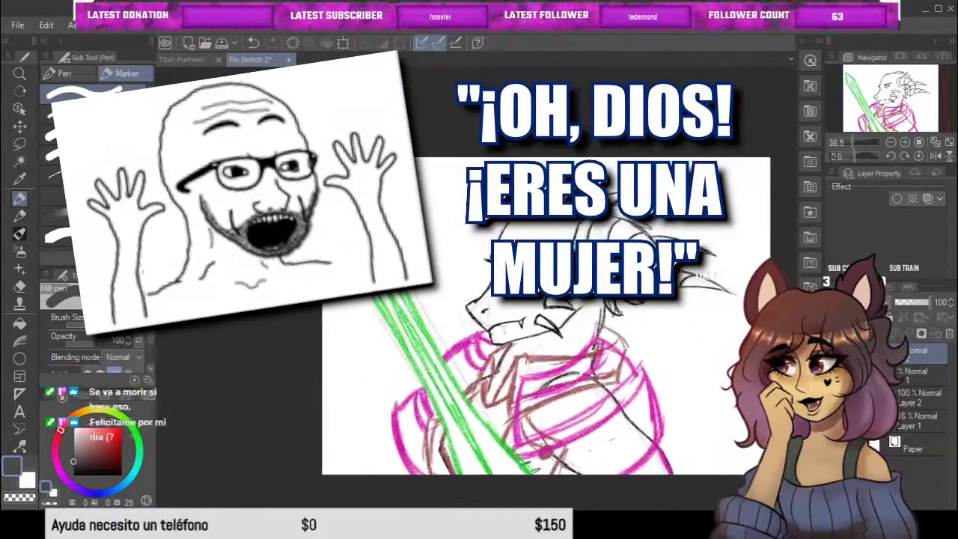
click(916, 372)
key(ctrl+z)
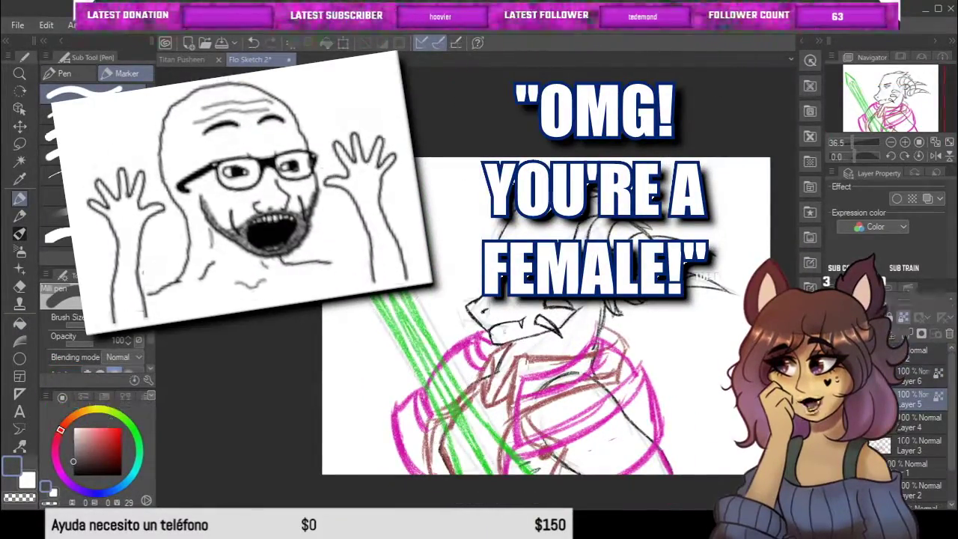
scroll(546, 314, down, 5)
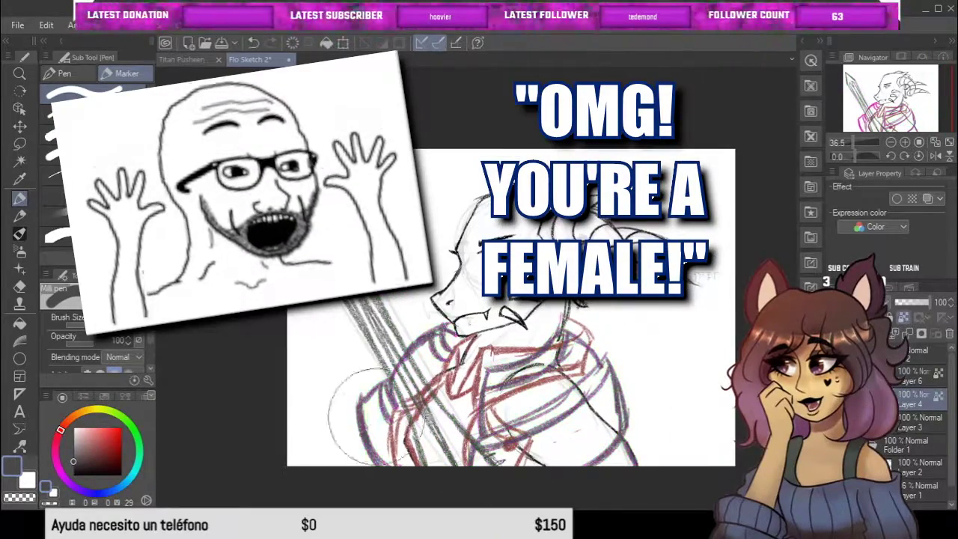
scroll(588, 97, up, 3)
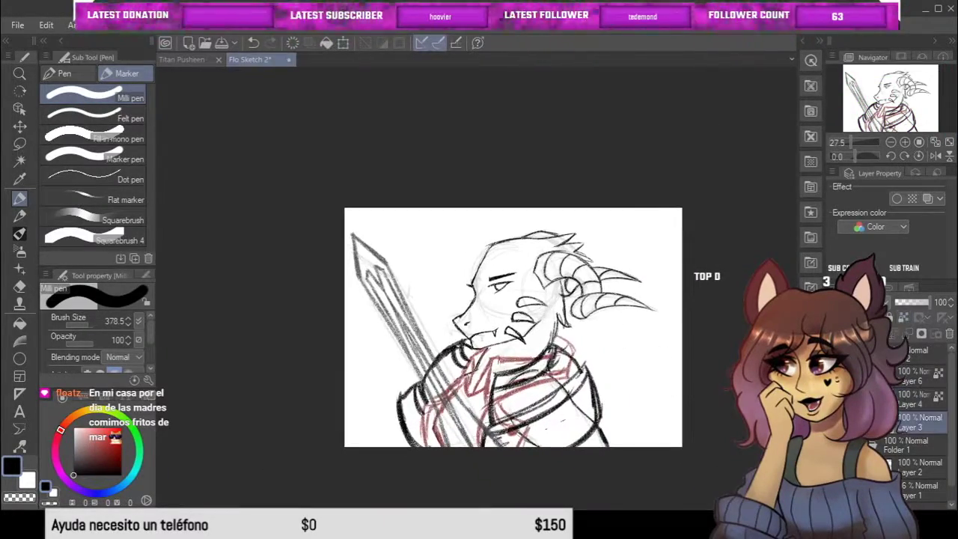
scroll(516, 456, up, 4)
Erase the cape and collar lines that cross the sword blade with the Hard eraser at size 32.5
key(p)
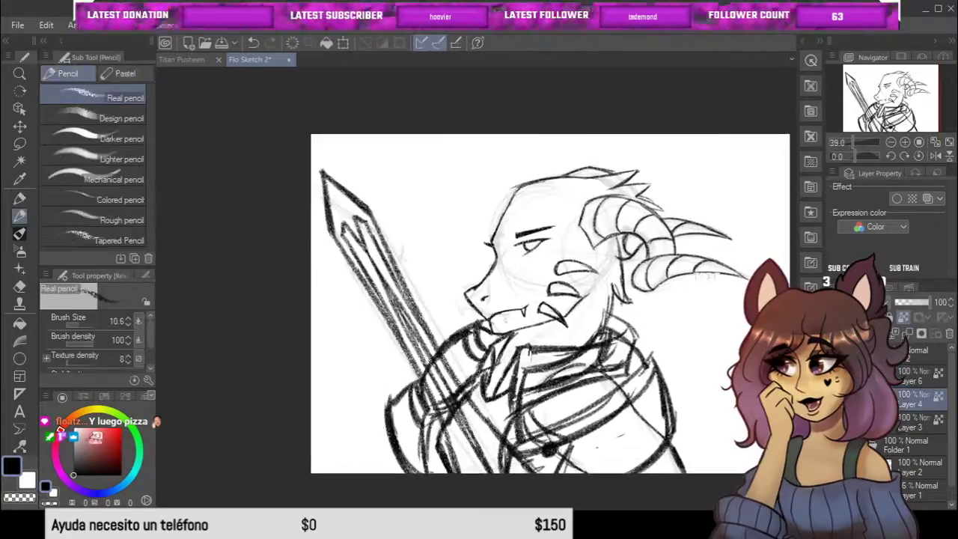
key(e)
drag(518, 477, 455, 290)
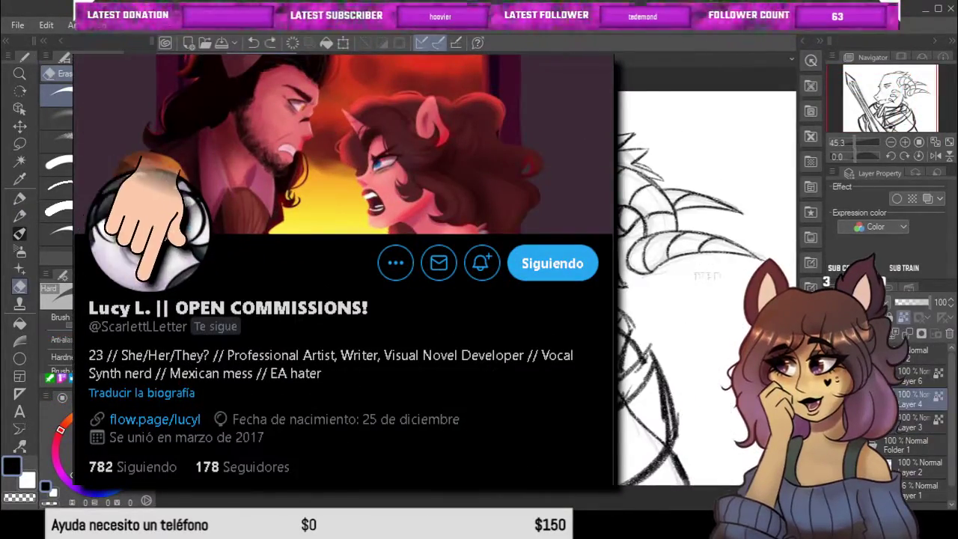
scroll(707, 299, up, 3)
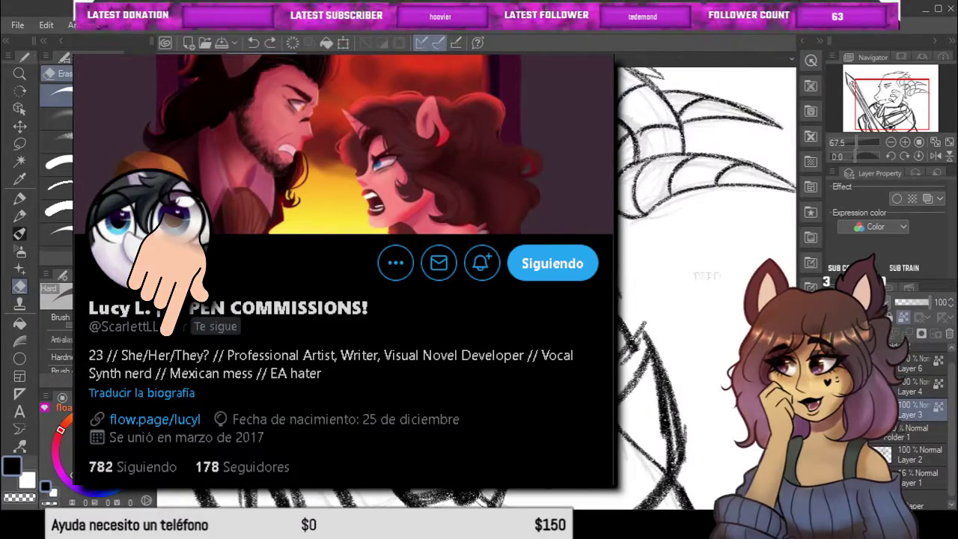
key(alt+bracketleft)
scroll(530, 449, down, 3)
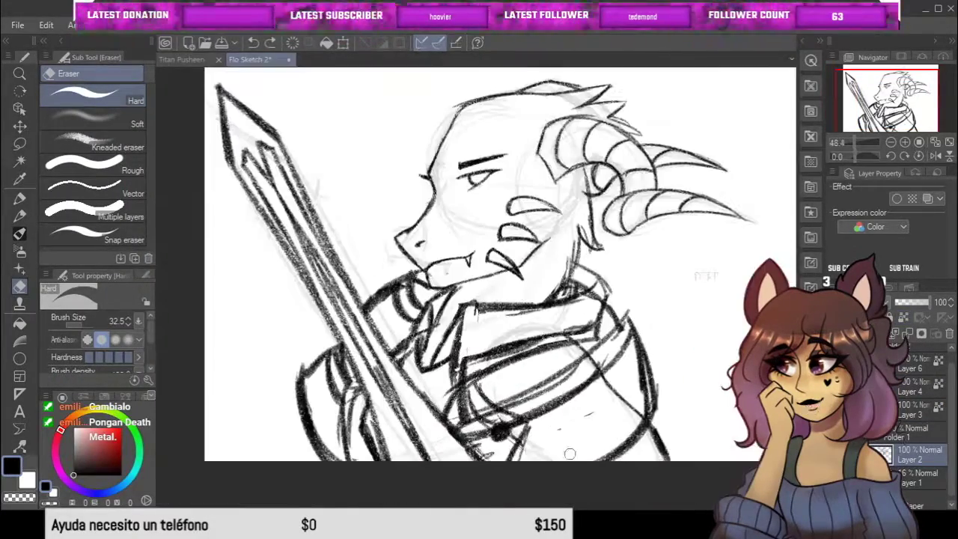
key(alt+bracketright)
key(alt+bracketright)
scroll(539, 446, up, 1)
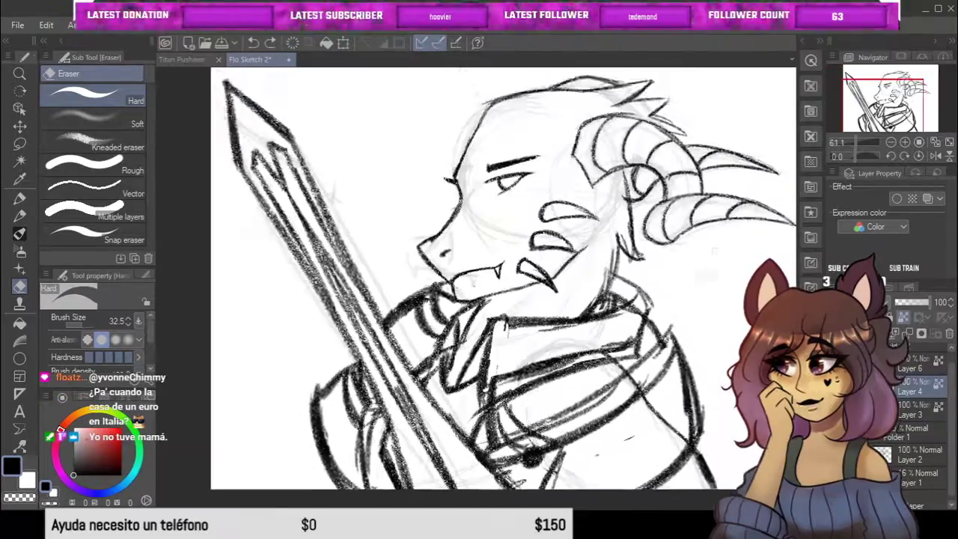
scroll(535, 446, down, 1)
scroll(509, 442, up, 2)
scroll(464, 438, down, 3)
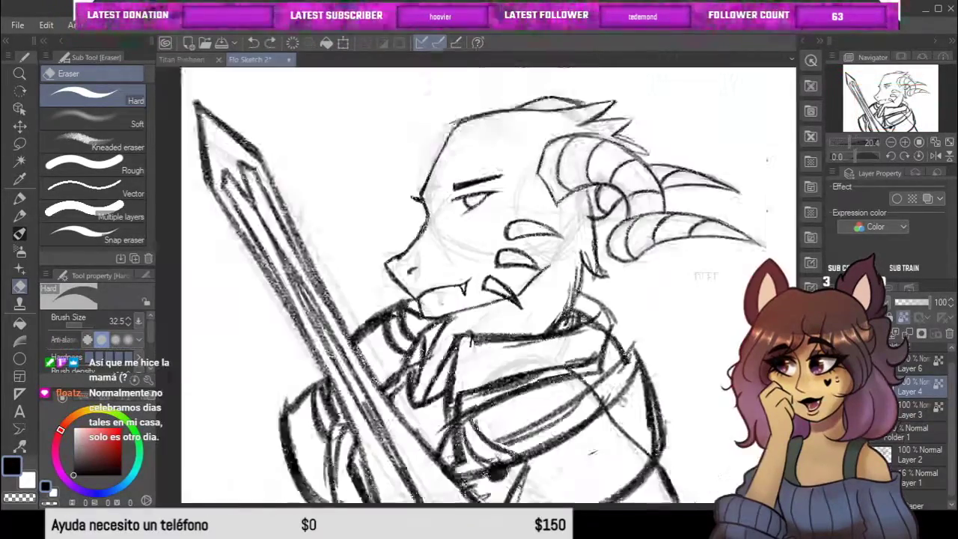
Erase the bare shoulder line hidden under the cape, switching between the body, collar and cape layers
key(alt+bracketleft)
scroll(422, 430, up, 3)
scroll(423, 430, down, 5)
scroll(449, 396, up, 4)
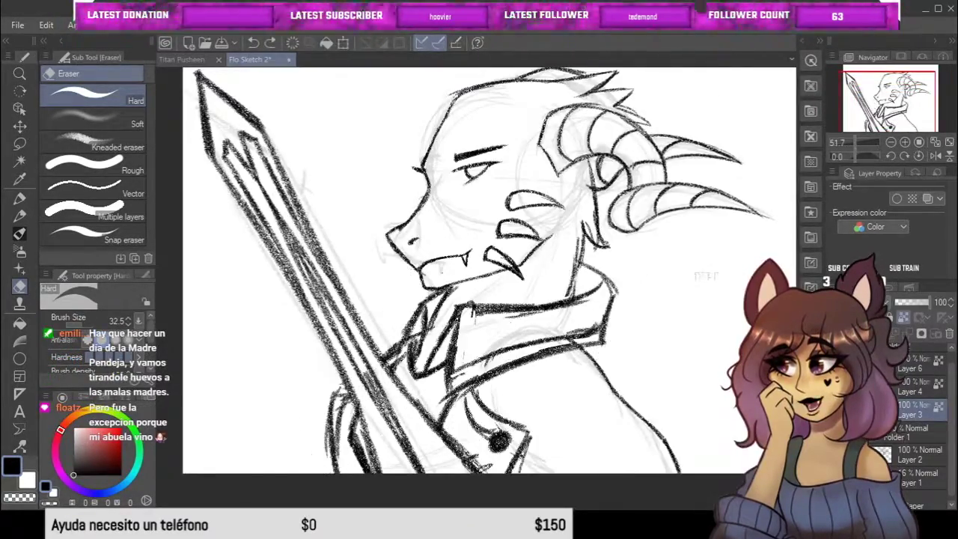
key(alt+bracketright)
scroll(468, 370, down, 3)
scroll(524, 299, up, 3)
key(alt+bracketleft)
key(alt+bracketleft)
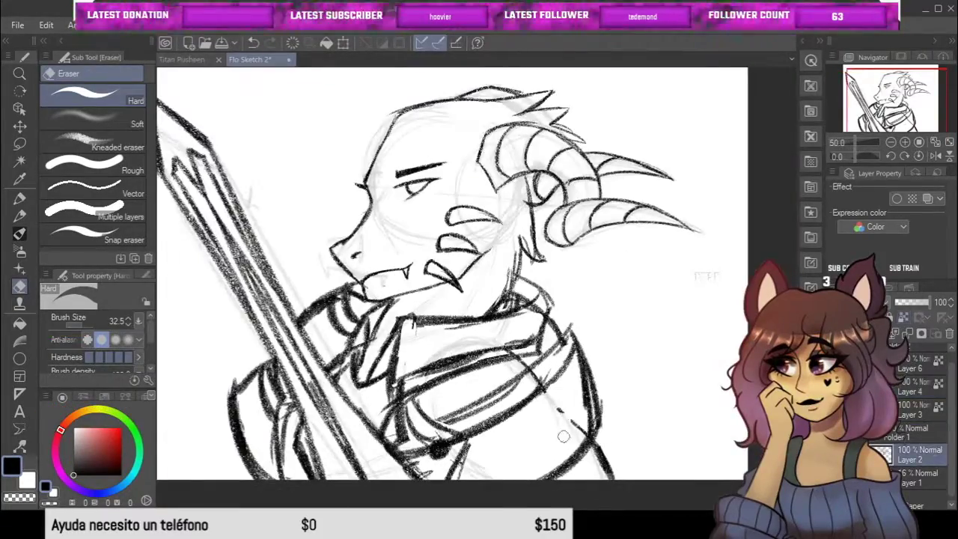
scroll(523, 299, up, 1)
scroll(524, 300, down, 4)
scroll(523, 299, up, 4)
key(alt+bracketright)
key(alt+bracketright)
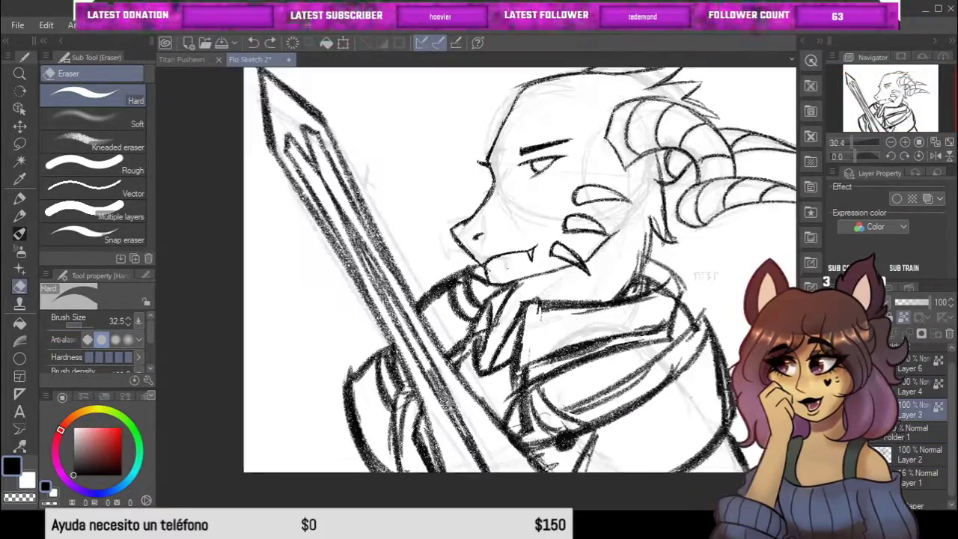
Erase the cape lines overlapping the collar flap and group the finished clothing line layers in a folder
scroll(524, 299, down, 2)
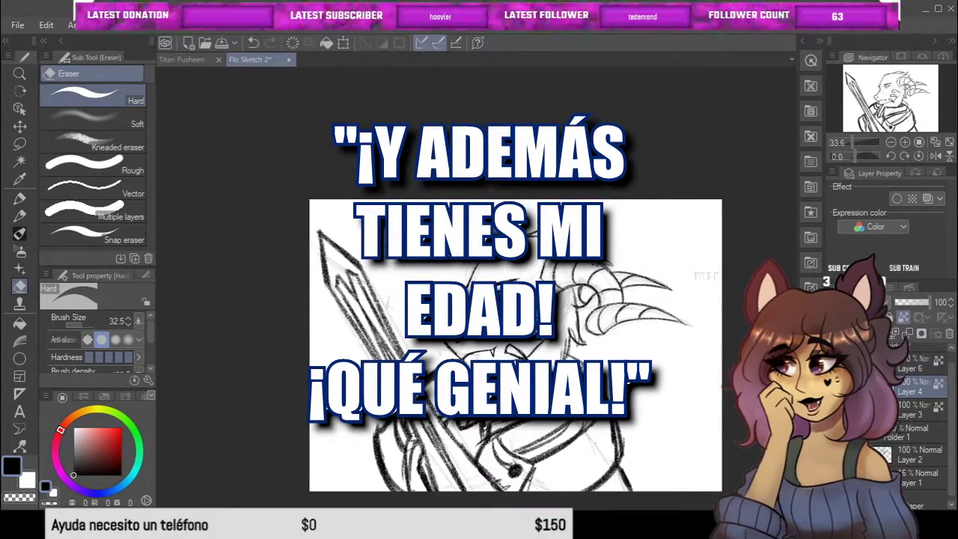
scroll(706, 403, up, 2)
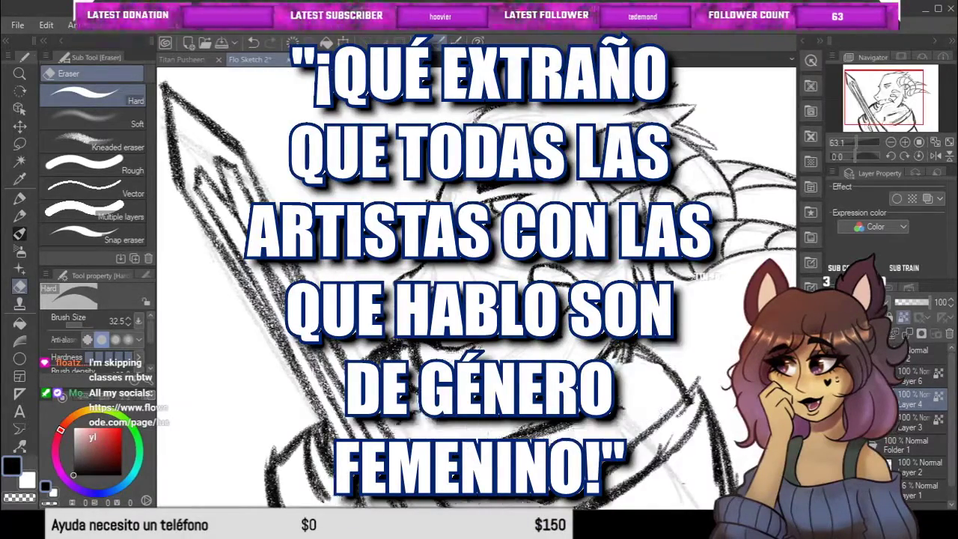
scroll(705, 403, down, 1)
scroll(705, 403, down, 1)
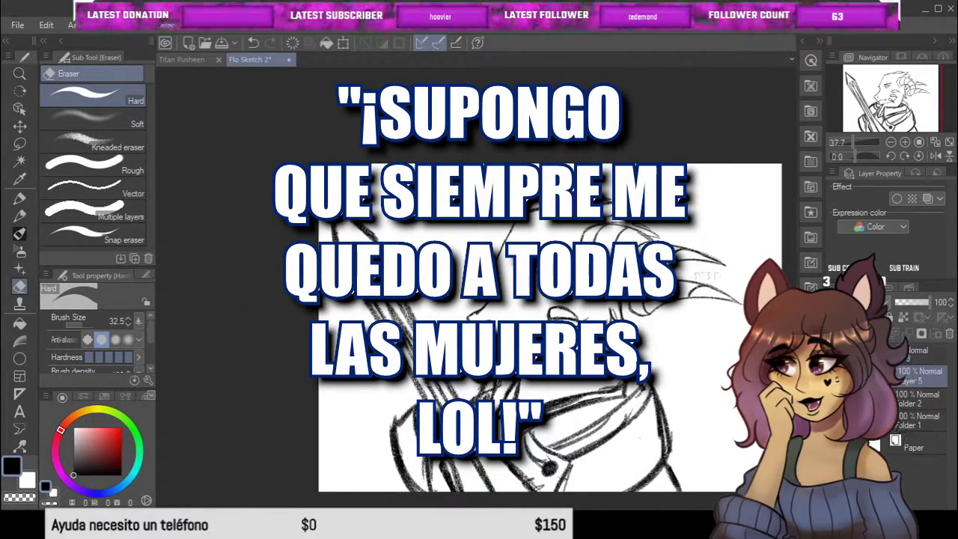
Try tinting all the line art teal with the Milli pen at size 378.5
scroll(465, 226, up, 1)
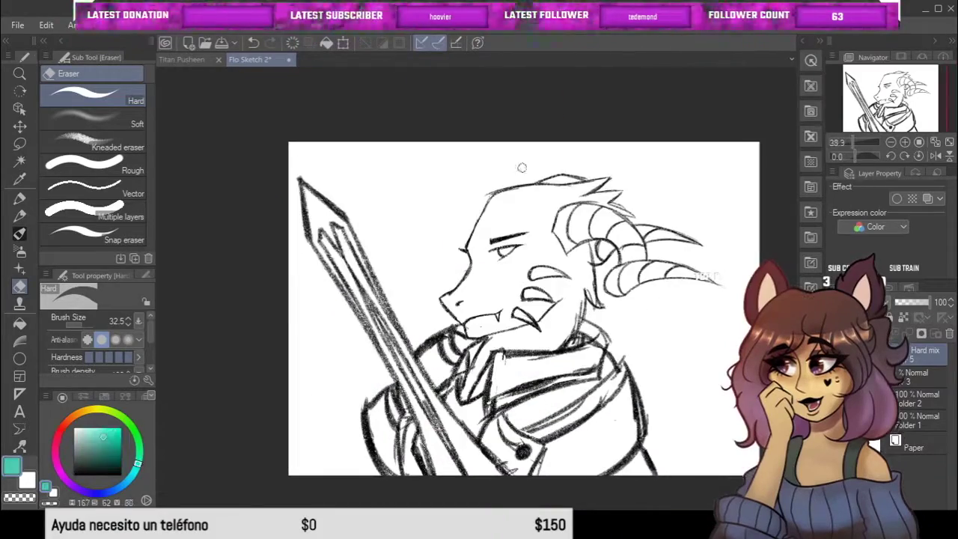
key(p)
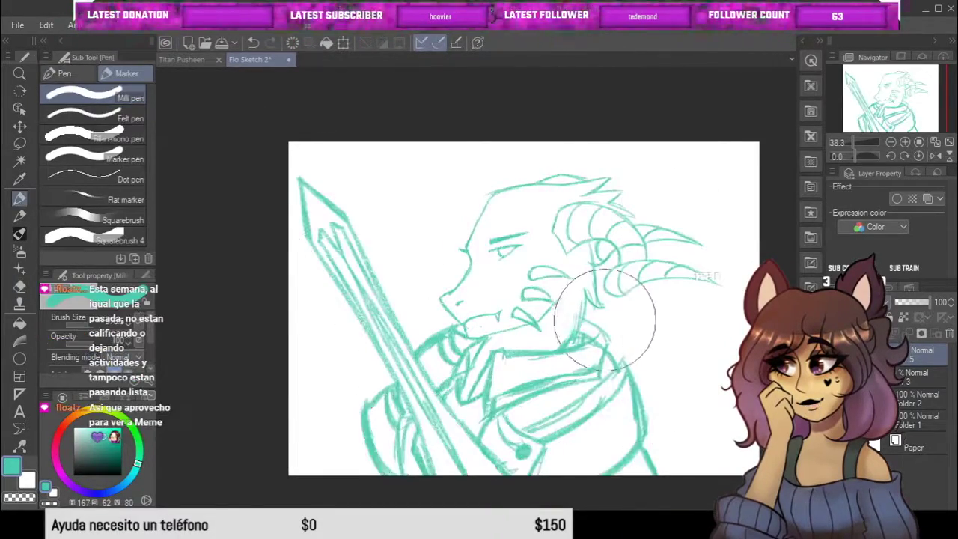
scroll(644, 413, down, 2)
Change the paper to dark grey and fill the character's silhouette white on a new layer using an inverted selection
scroll(519, 324, up, 1)
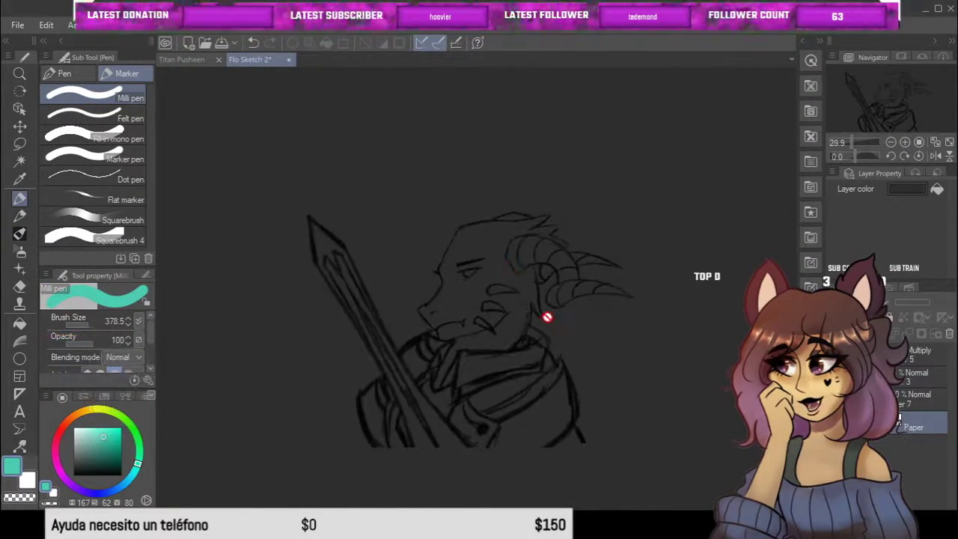
key(g)
key(ctrl+shift+i)
click(413, 455)
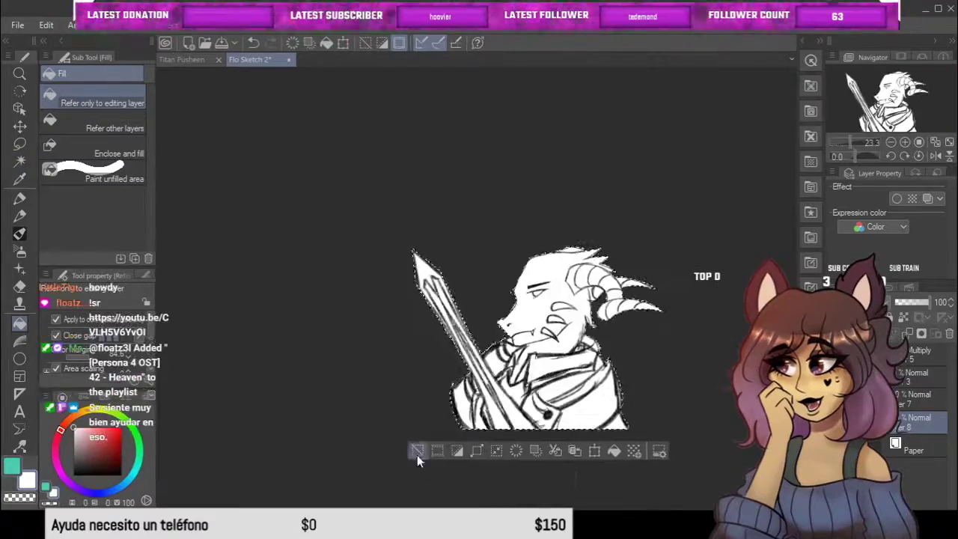
Clean up the edges of the white silhouette with the Hard eraser at size 32.5
key(e)
scroll(428, 299, up, 3)
scroll(427, 211, down, 3)
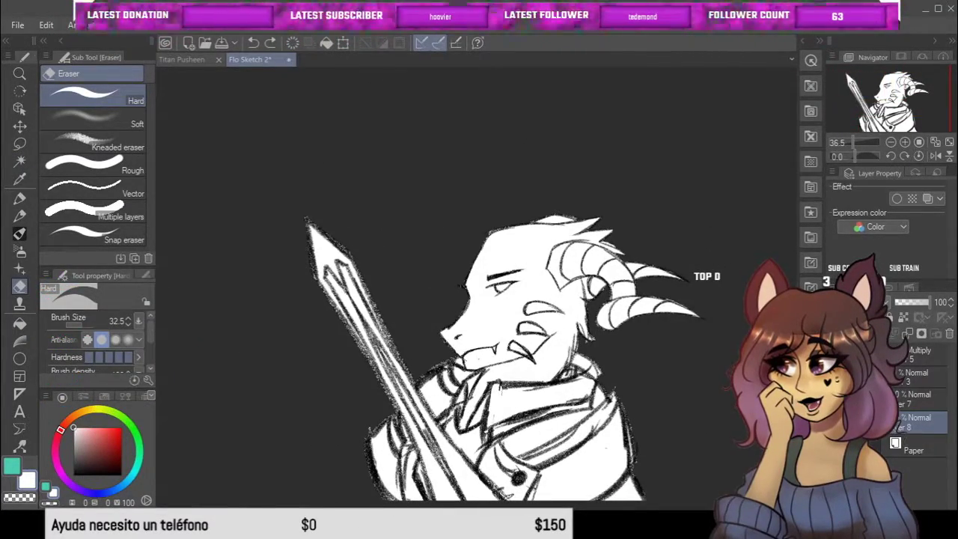
scroll(459, 241, up, 3)
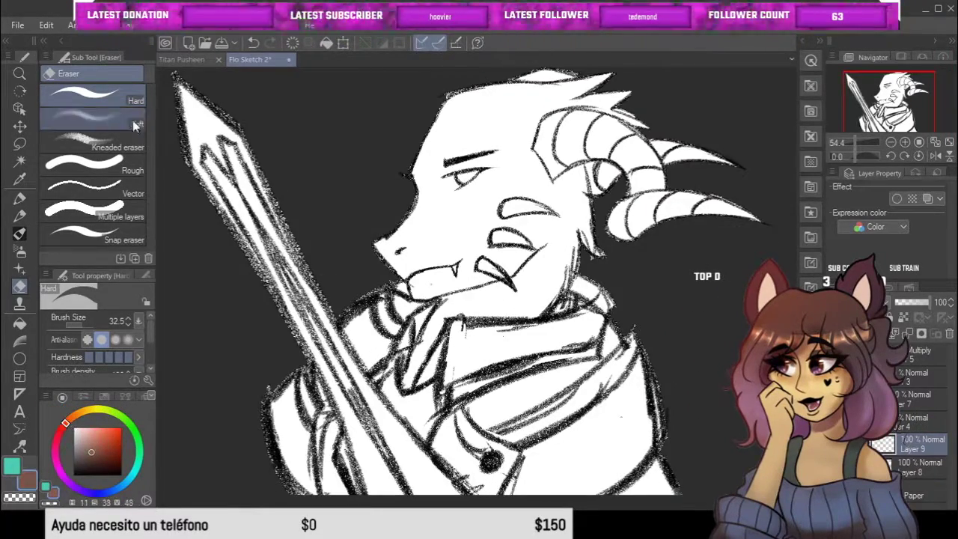
Paint the large collar reddish brown on a new layer with Squarebrush 3 at size 27.4
key(b)
scroll(515, 372, up, 3)
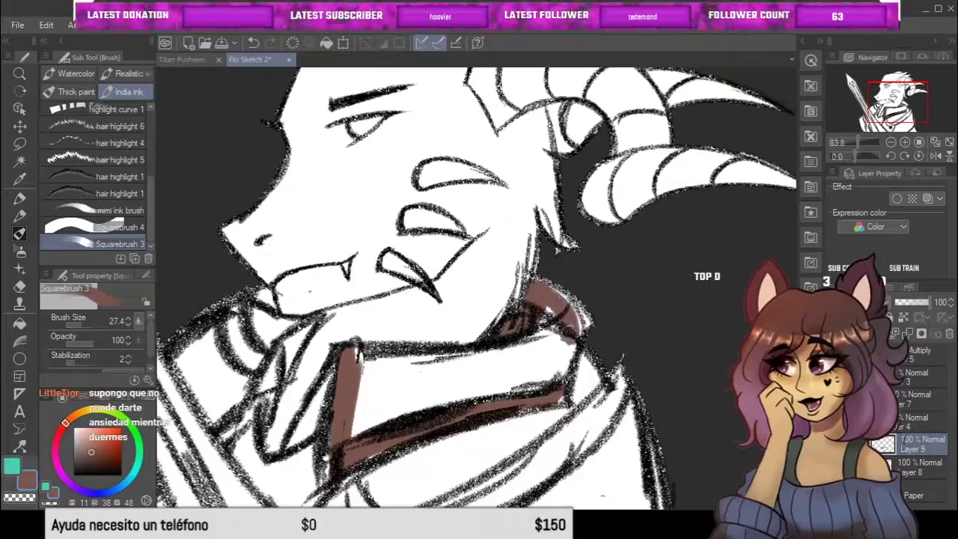
drag(621, 283, 604, 389)
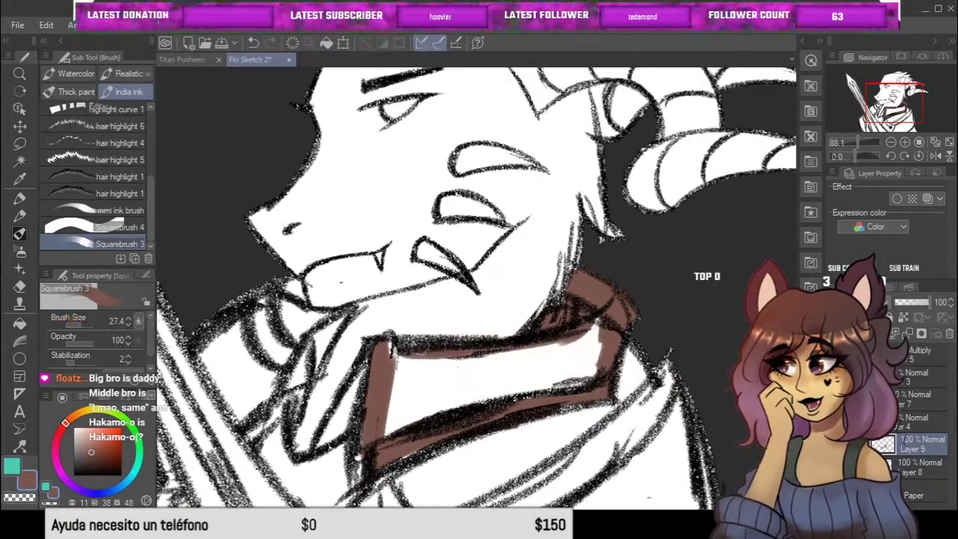
scroll(449, 370, down, 5)
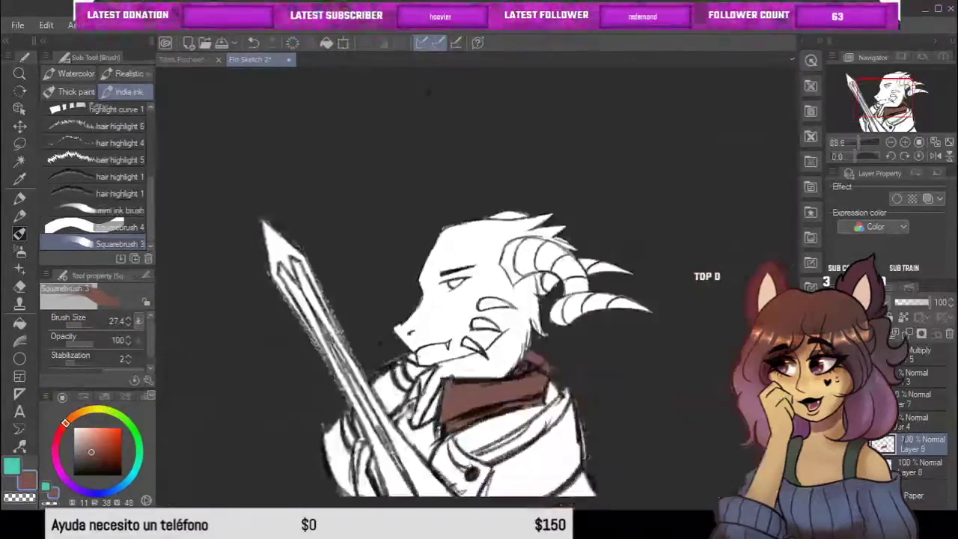
Paint the collar's front fold, the buttoned flap and the coat strip behind the sword brown with Squarebrush 3 at size 14.5
scroll(609, 363, up, 6)
scroll(397, 365, down, 4)
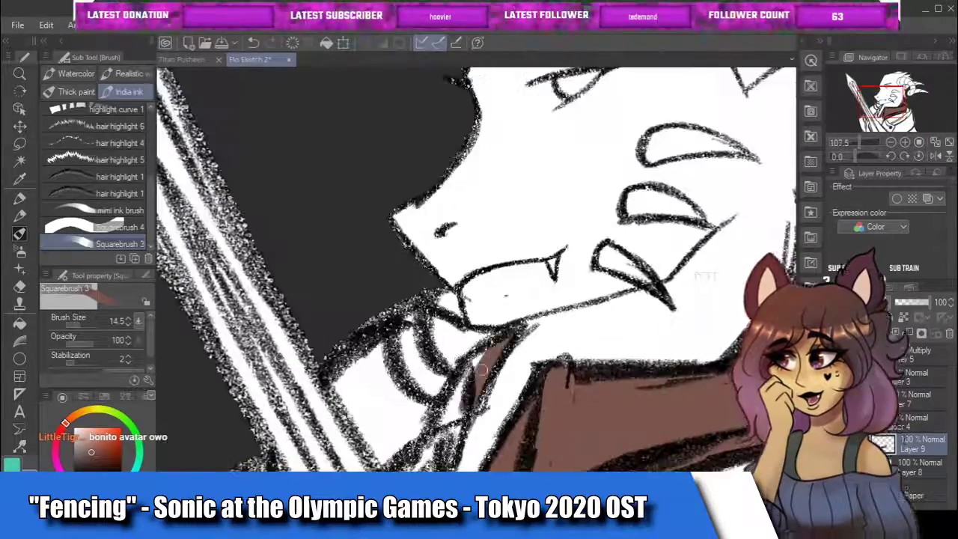
key(h)
scroll(398, 365, up, 4)
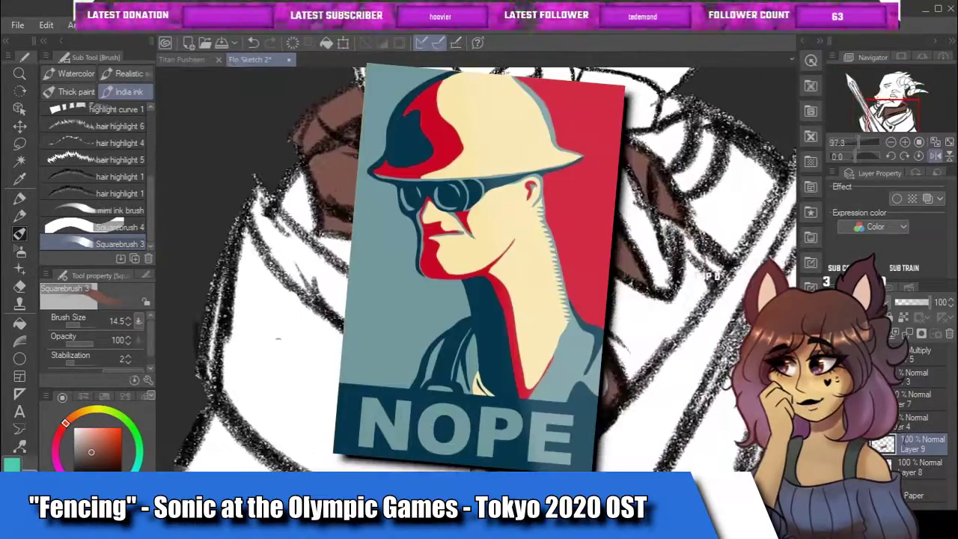
scroll(487, 441, down, 4)
scroll(486, 440, up, 4)
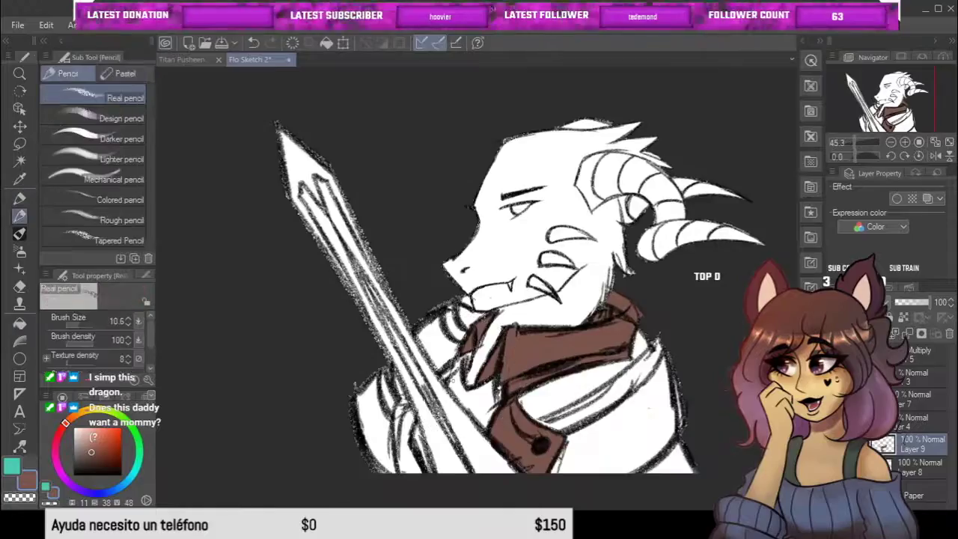
scroll(486, 441, down, 1)
scroll(459, 288, up, 2)
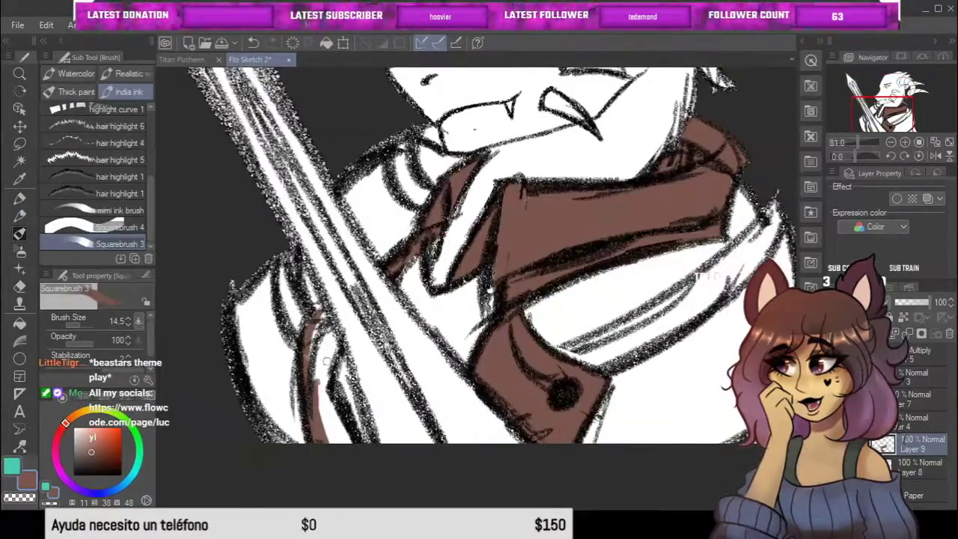
scroll(349, 442, down, 5)
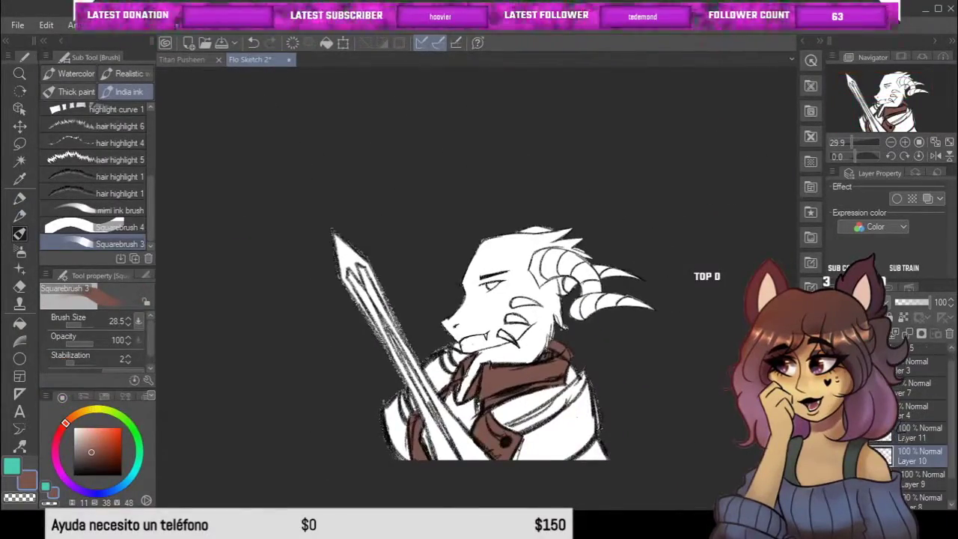
Paint the cape over the near shoulder warm grey on Layer 10, placed beneath the collar layer, with Squarebrush 3 at sizes 28.5 to 33.5
scroll(329, 494, up, 2)
scroll(526, 365, up, 2)
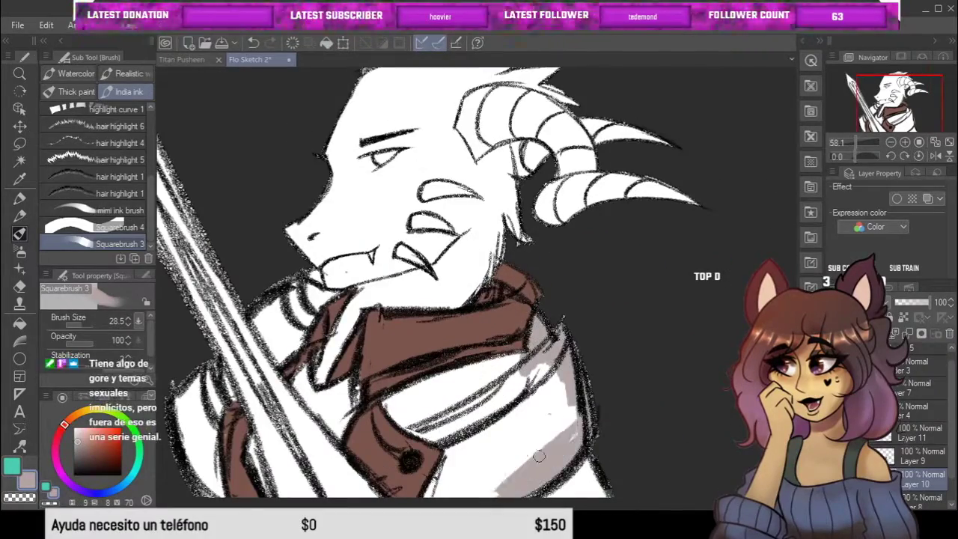
scroll(524, 464, down, 2)
scroll(568, 436, up, 2)
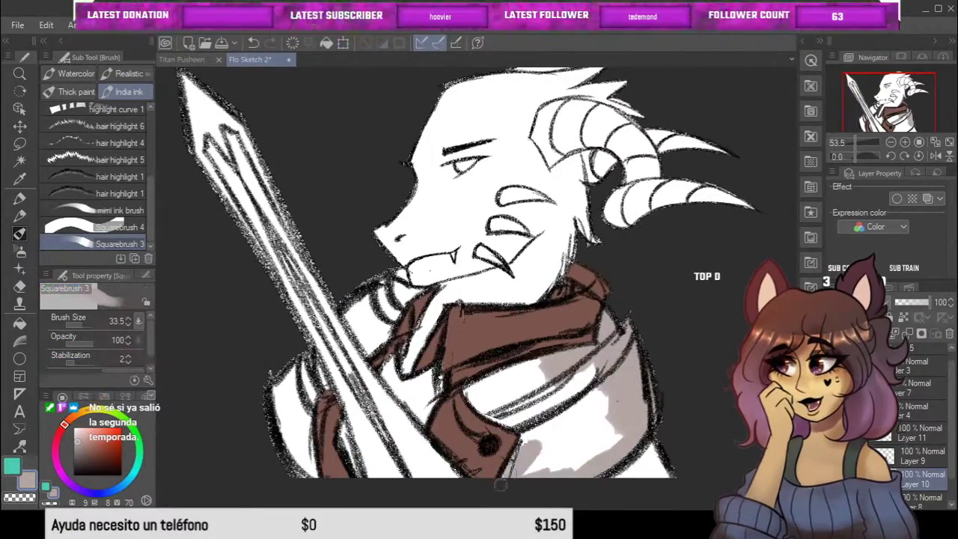
scroll(571, 438, down, 1)
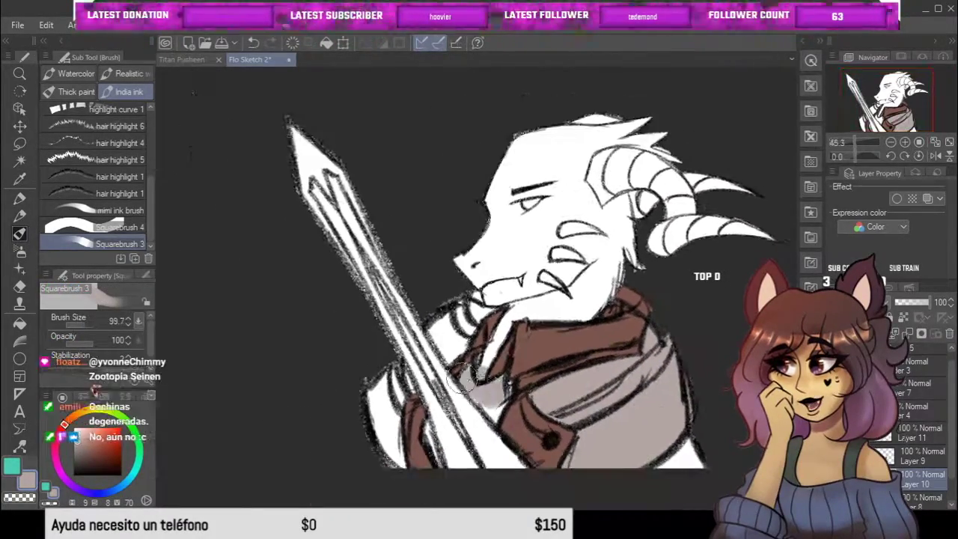
Paint the chest area and the cape over the far shoulder the same warm grey with Squarebrush 3 at sizes 40.8 to 59.9
scroll(442, 354, up, 1)
scroll(571, 438, down, 2)
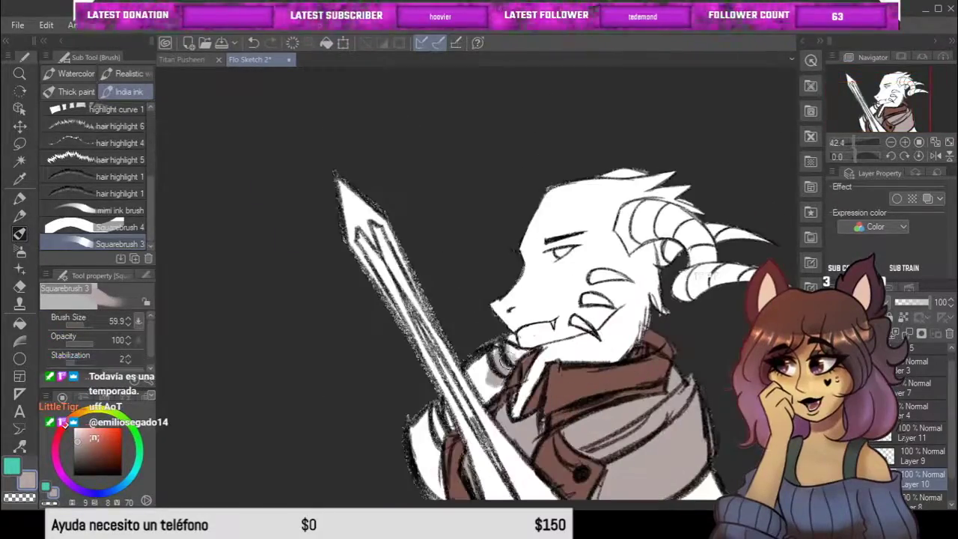
scroll(493, 386, up, 3)
scroll(411, 381, down, 1)
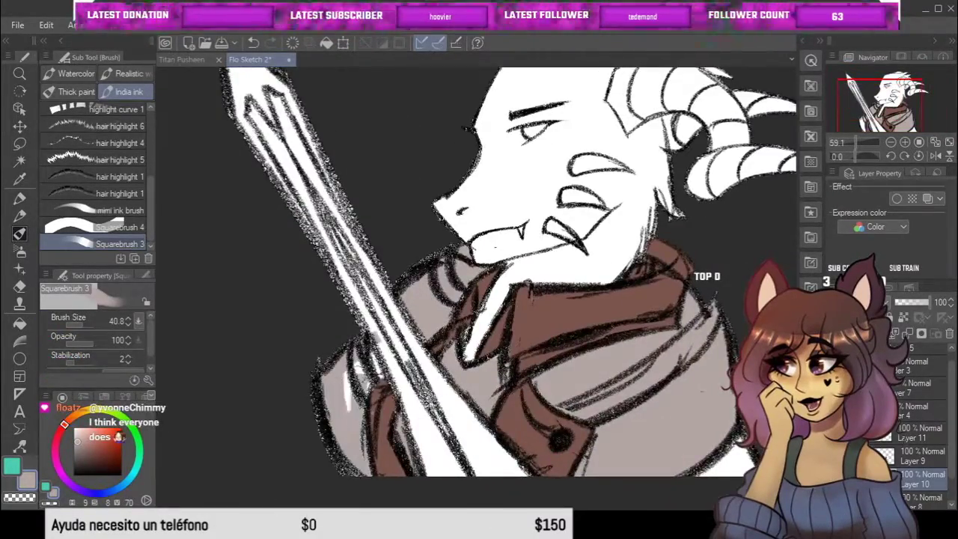
key(e)
scroll(443, 473, down, 4)
Add a new layer beneath the cape layer and paint the whole sword dark grey with Squarebrush 3 at size 79.9
key(ctrl+shift+n)
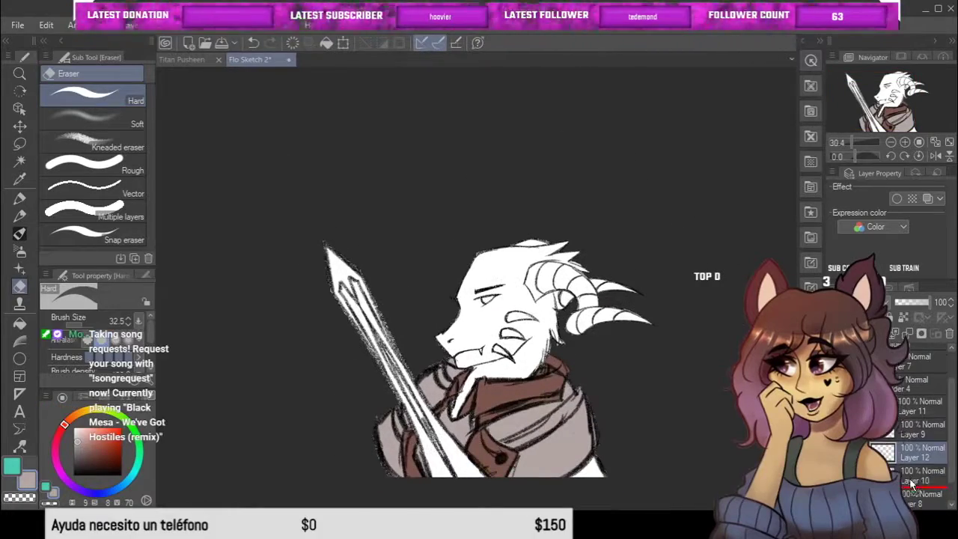
drag(911, 482, 910, 486)
scroll(348, 354, up, 6)
scroll(393, 279, down, 6)
key(b)
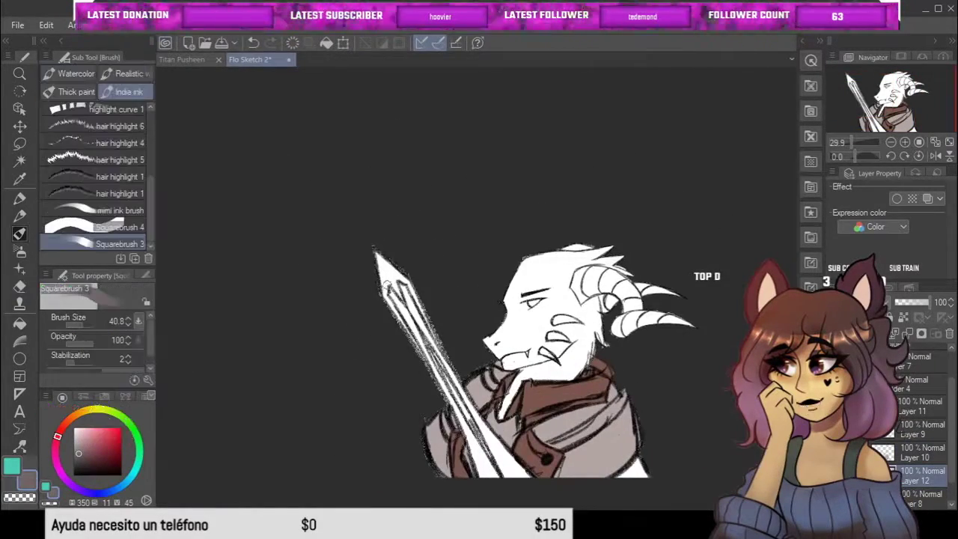
key(h)
scroll(449, 352, up, 1)
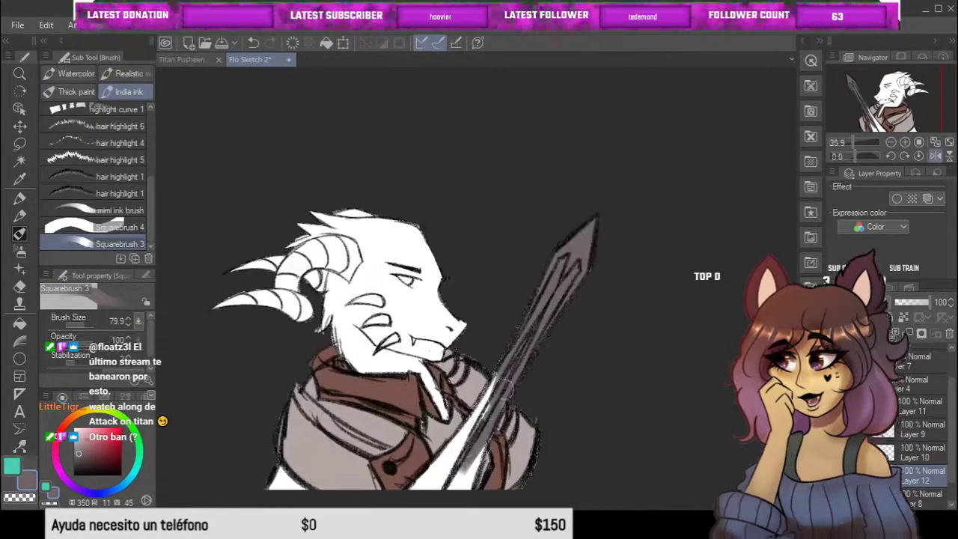
key(h)
scroll(225, 456, up, 1)
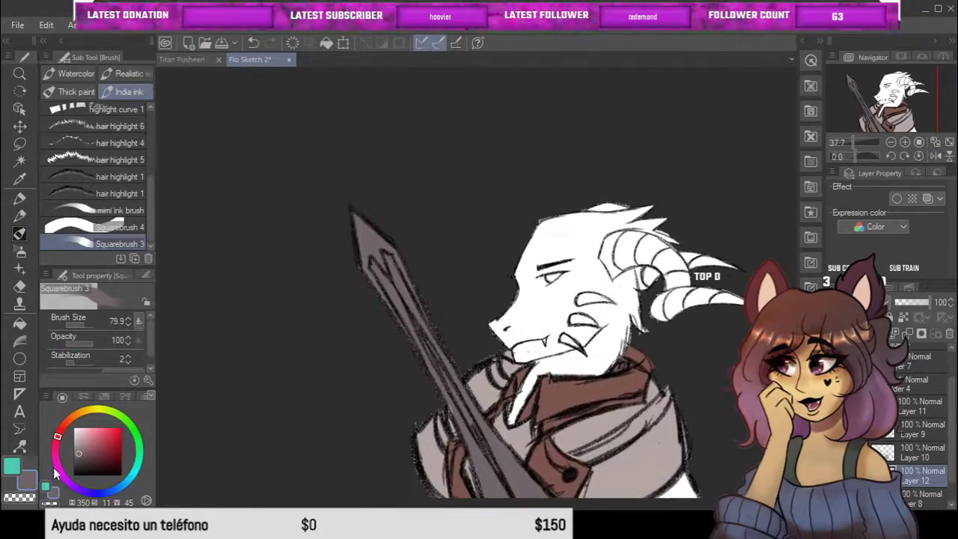
Paint a light orange stripe along the sword blade's groove with Squarebrush 3 at size 22.8
click(81, 422)
scroll(453, 363, down, 2)
key(h)
scroll(453, 364, up, 3)
drag(639, 206, 580, 340)
scroll(544, 309, up, 2)
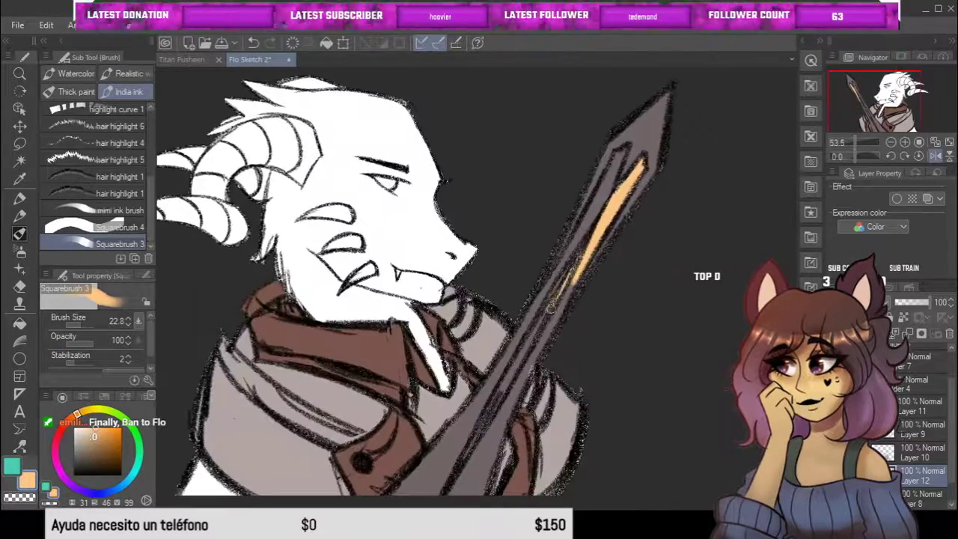
drag(611, 192, 602, 258)
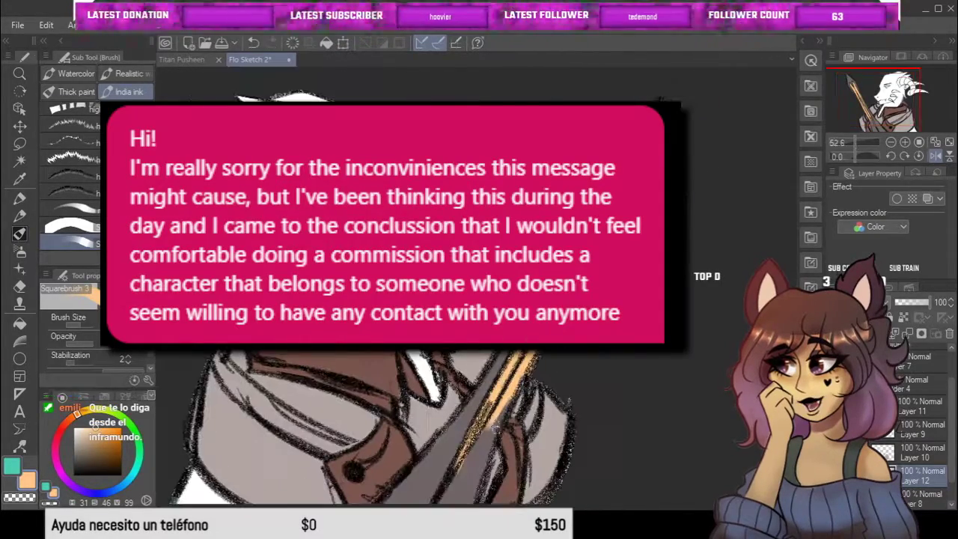
Rework the light orange stripes on both sides of the sword's centre line, cleaning their edges with the blade's dark grey
key(h)
scroll(524, 314, up, 1)
key(h)
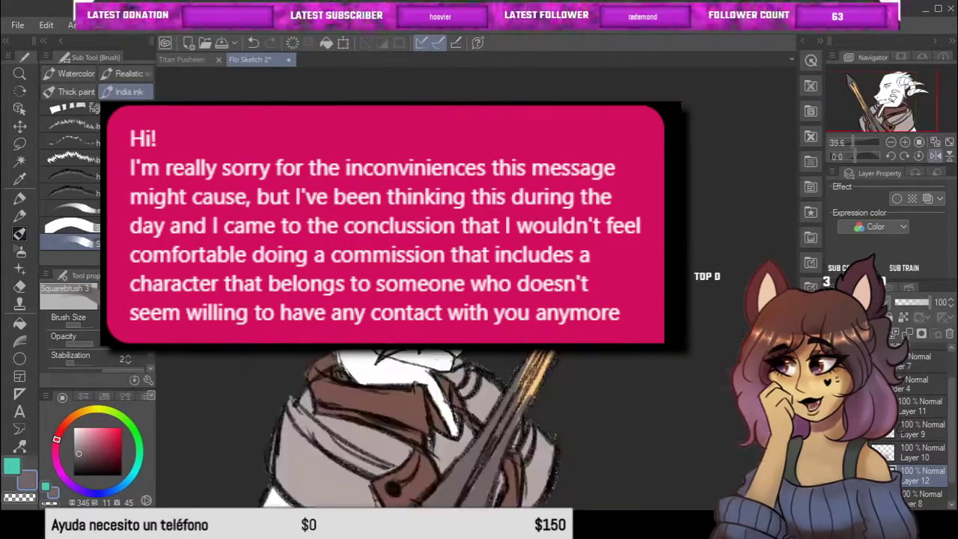
scroll(449, 337, down, 2)
scroll(448, 412, up, 1)
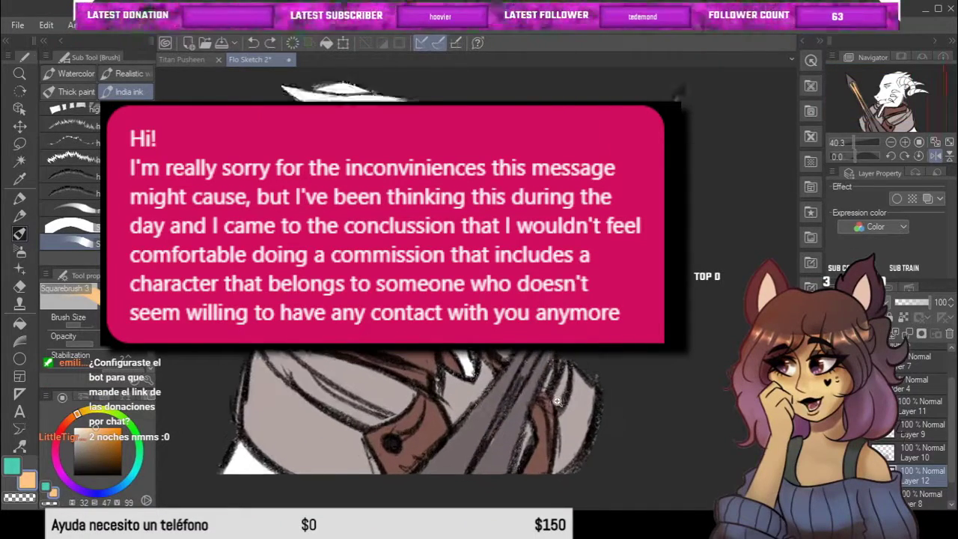
scroll(505, 397, up, 1)
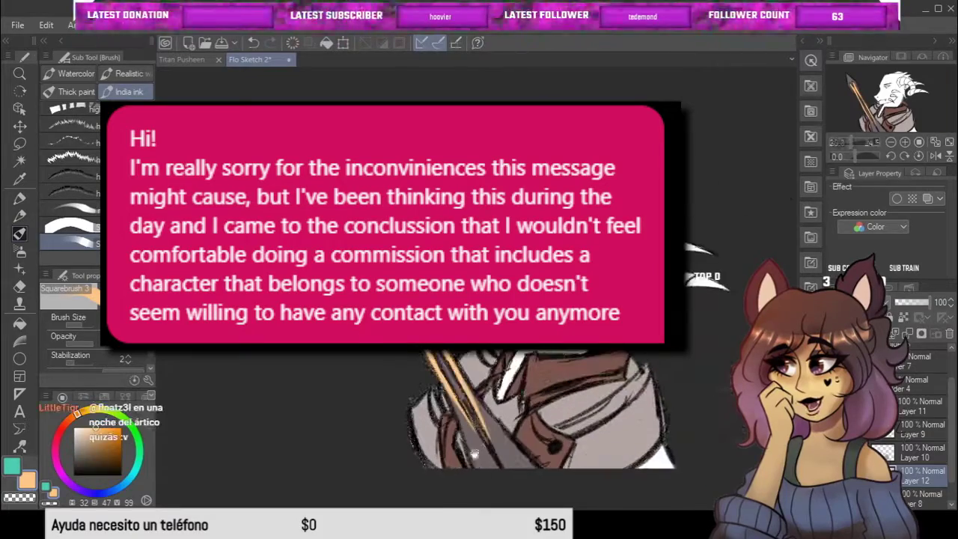
Paint the horns brownish grey on new Layer 13 beneath the sword layer with Squarebrush 3 at size 27.1
scroll(487, 460, up, 2)
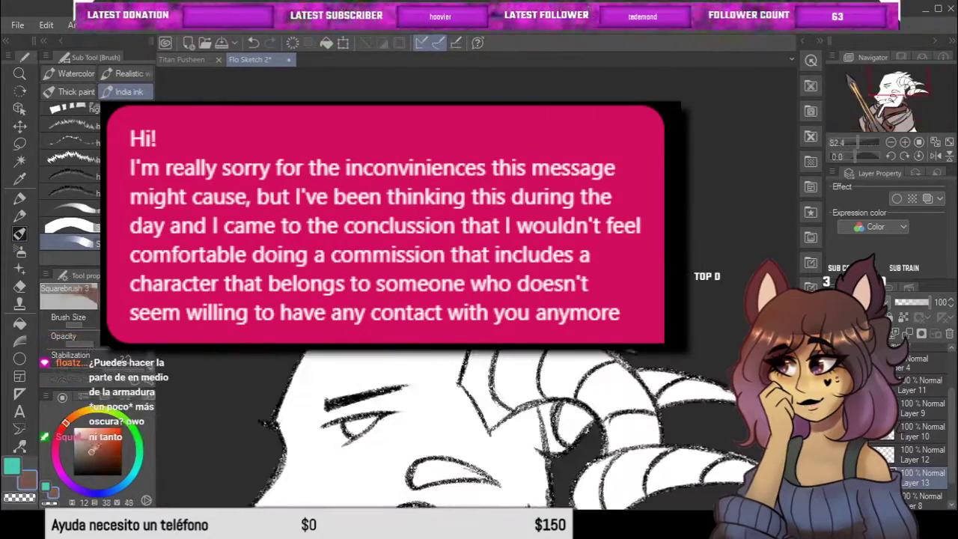
scroll(449, 427, up, 2)
mouse_move(606, 364)
mouse_down()
mouse_move(560, 462)
mouse_move(510, 357)
mouse_move(442, 295)
mouse_up()
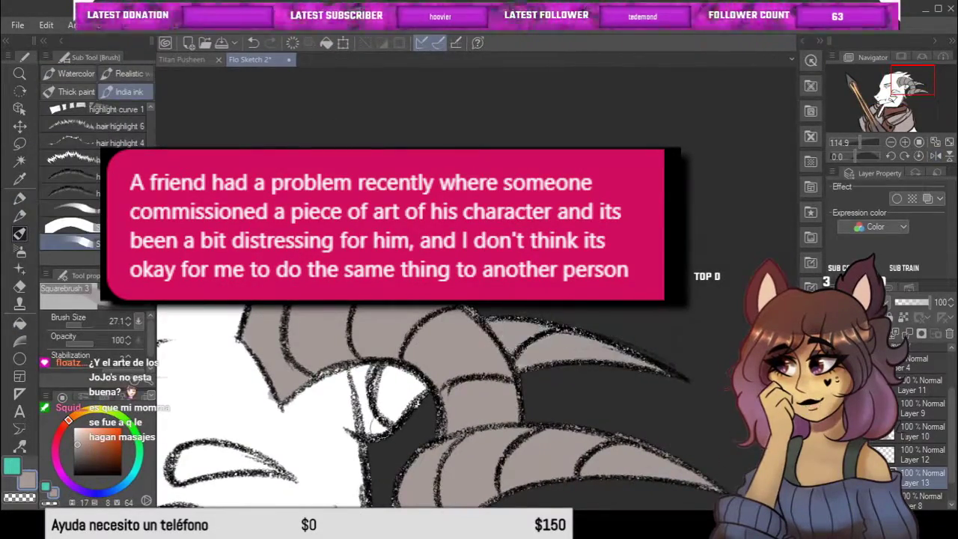
scroll(383, 400, up, 2)
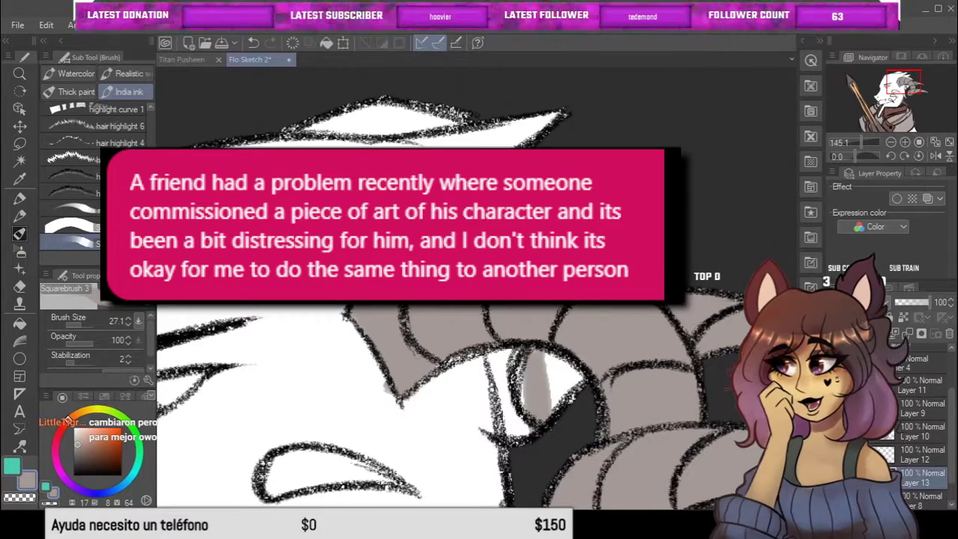
scroll(449, 374, down, 5)
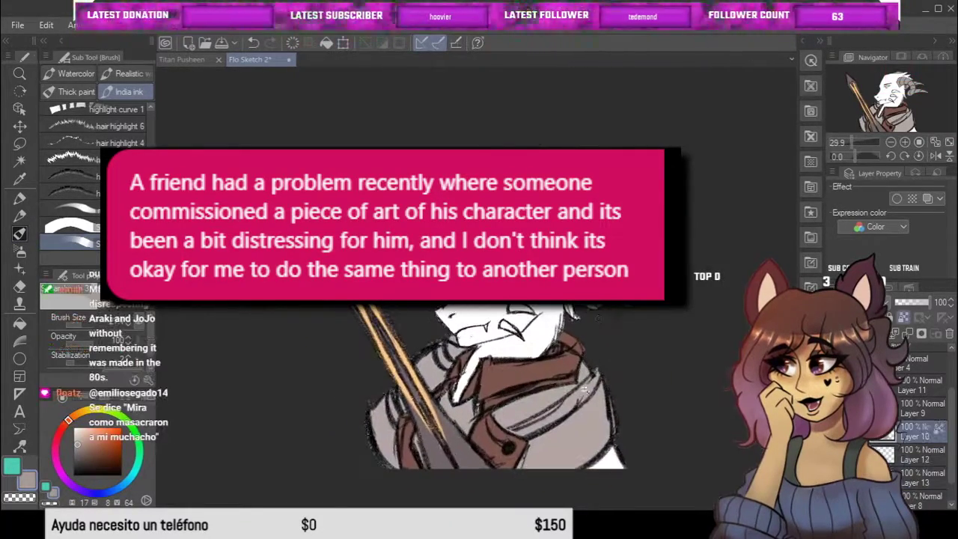
Lock the transparent pixels of Layer 10 and repaint the chest area darker mauve grey with Squarebrush 3 at size 63.3
scroll(494, 381, up, 1)
alt+click(458, 412)
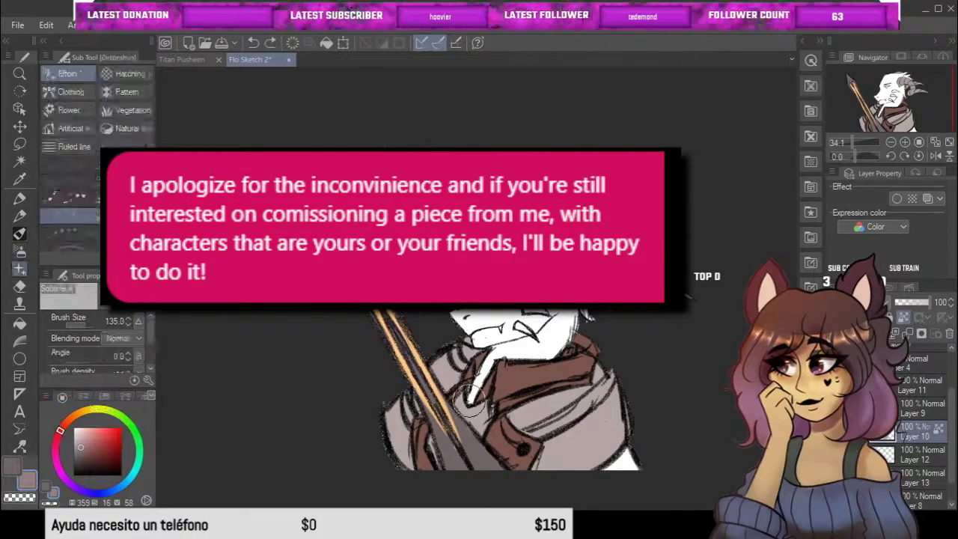
scroll(527, 373, up, 2)
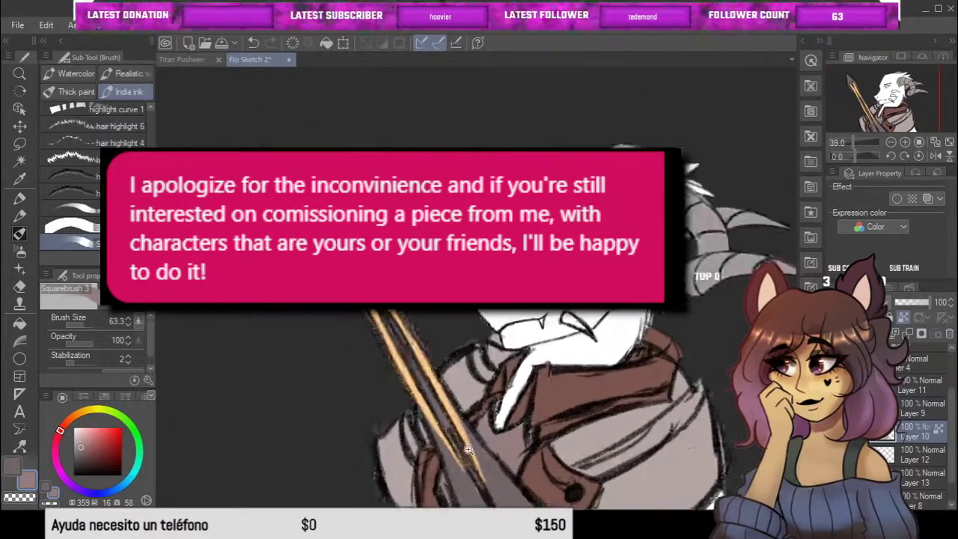
scroll(496, 426, down, 3)
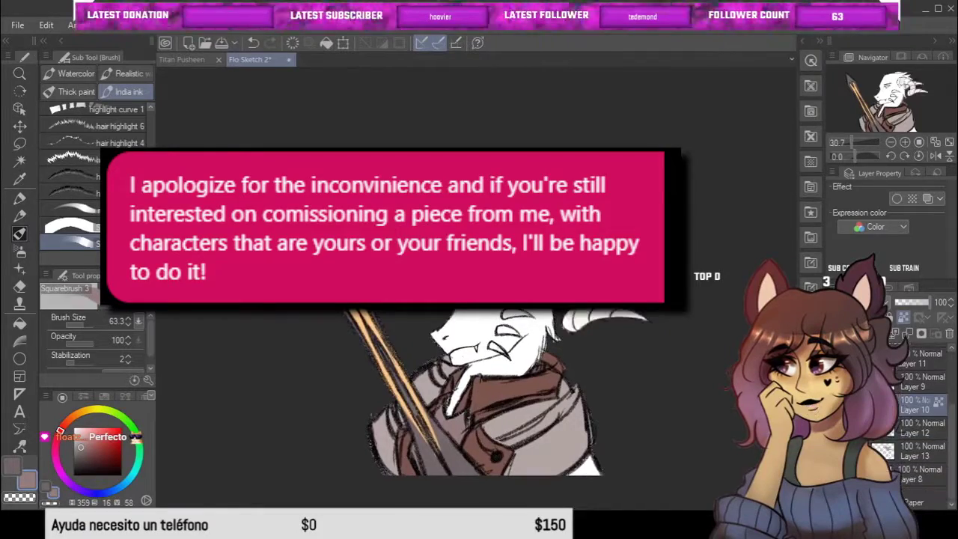
Lock the transparent pixels of Layer 13 and recolour the horns lighter beige with Squarebrush 3 at size 63.3
scroll(576, 281, up, 6)
scroll(426, 325, down, 4)
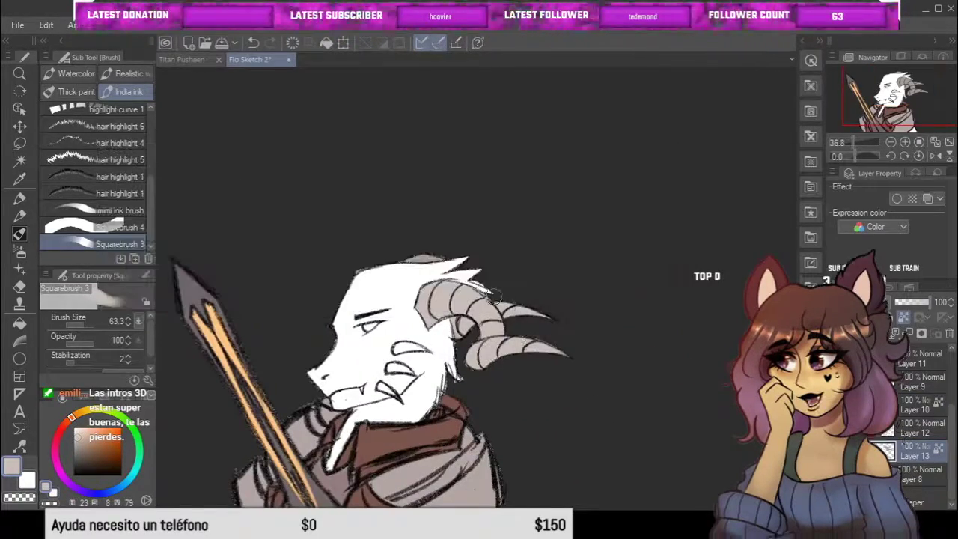
scroll(472, 334, up, 10)
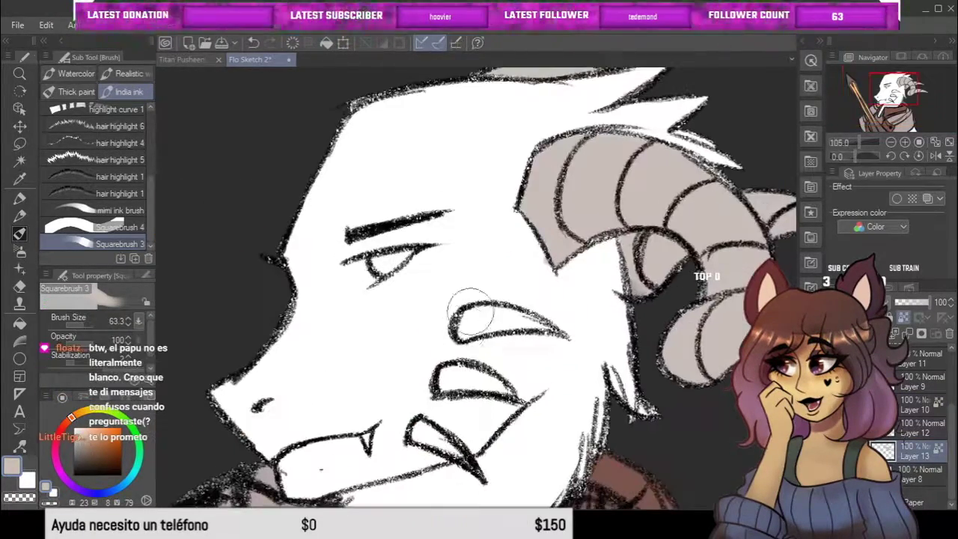
scroll(288, 258, down, 6)
Unlock Layer 13 and paint the three cheek spikes the horns' light beige with Squarebrush 3 at sizes 23.1 and 18.1
scroll(648, 285, up, 9)
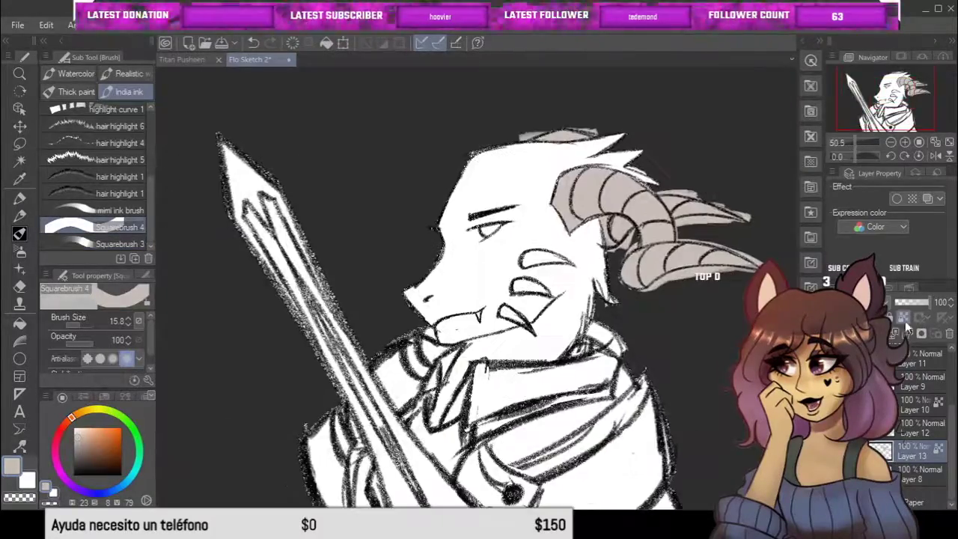
scroll(648, 285, down, 4)
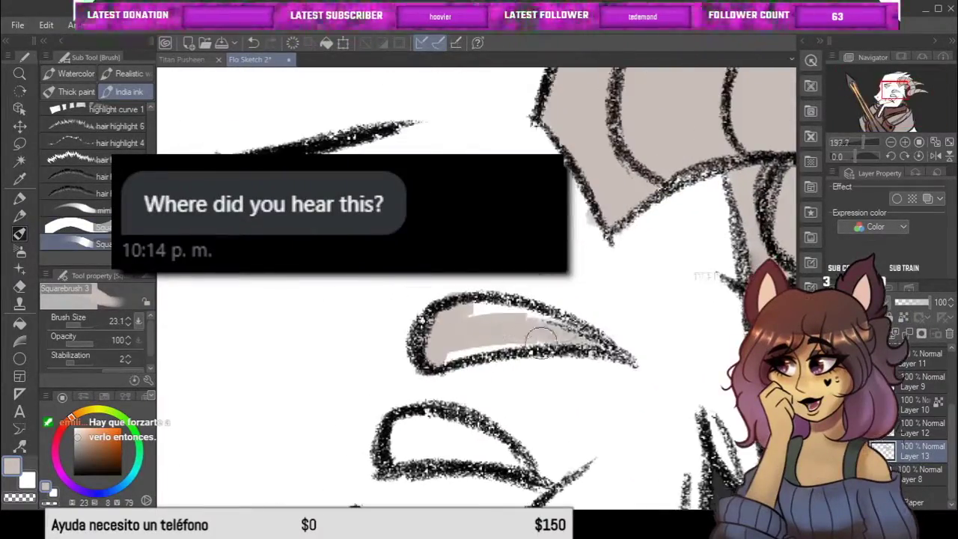
scroll(525, 378, down, 3)
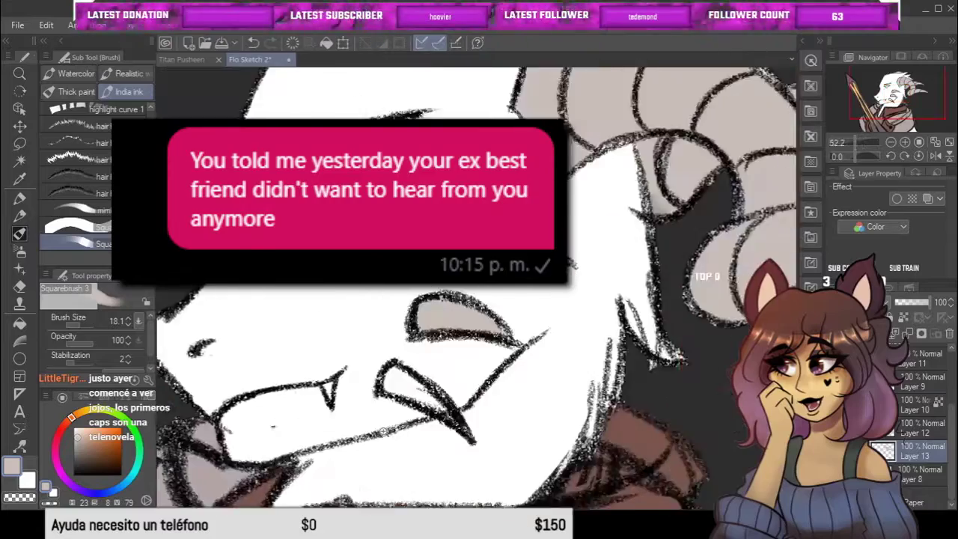
scroll(524, 378, up, 3)
scroll(525, 378, down, 8)
scroll(641, 399, up, 1)
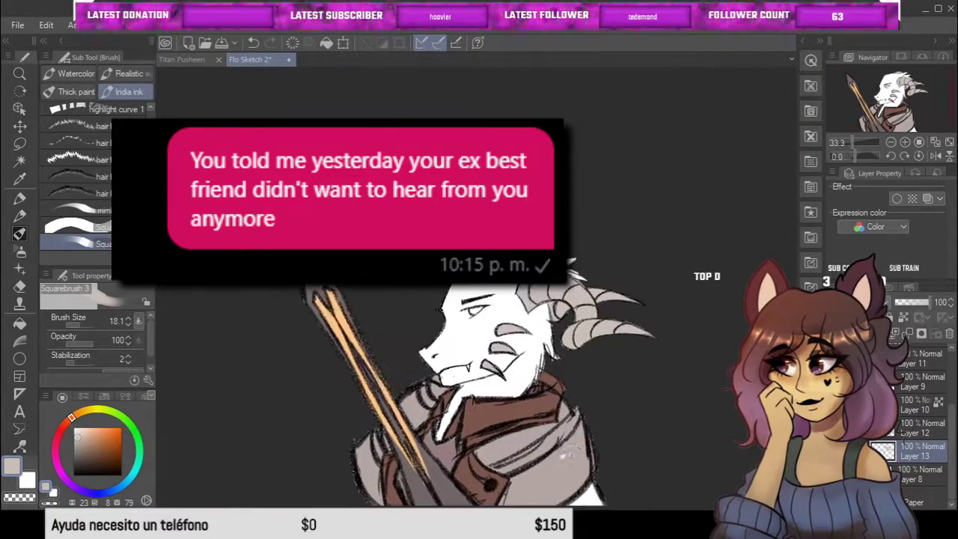
Add Layer 14 beneath the horn layer and colour the head and remaining white areas pale lavender with the Milli pen at size 378.5
scroll(540, 384, down, 2)
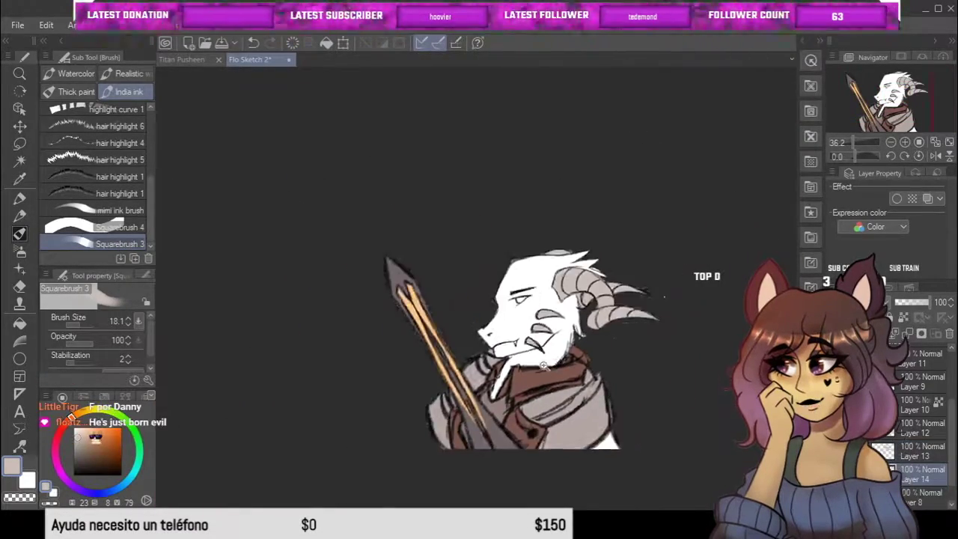
scroll(540, 383, up, 2)
key(g)
scroll(540, 384, up, 1)
key(p)
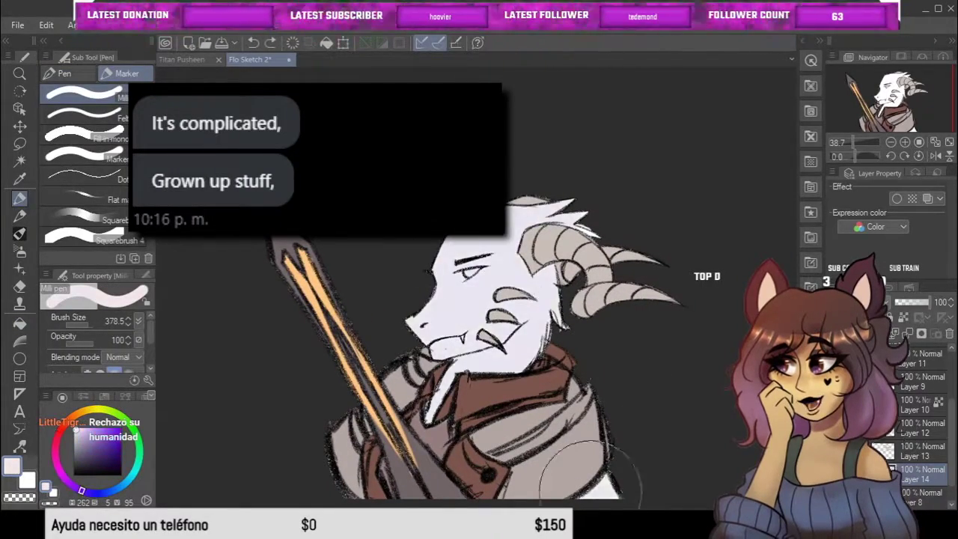
scroll(631, 367, down, 5)
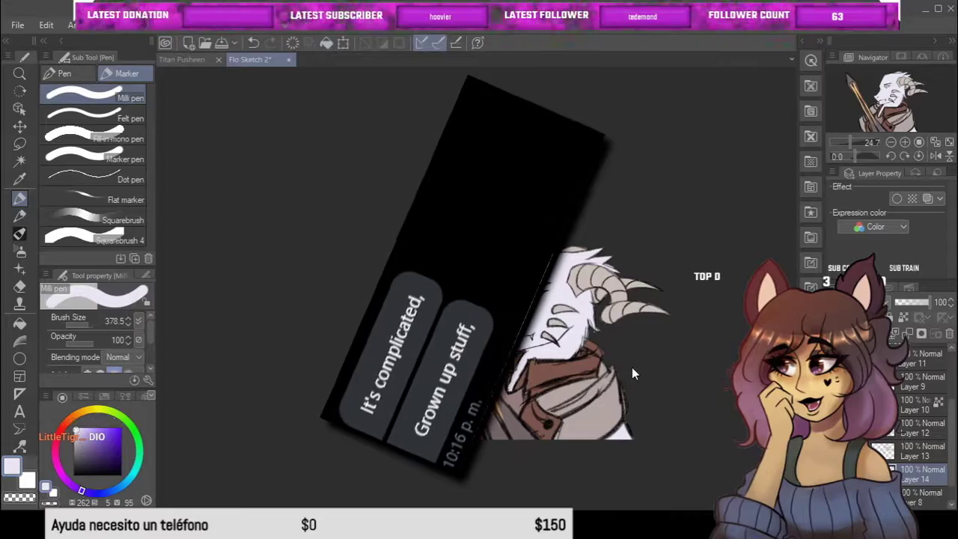
Lock the transparent pixels of Layer 9 and tint the collar redder with the Soft airbrush at size 243.6
scroll(569, 352, up, 4)
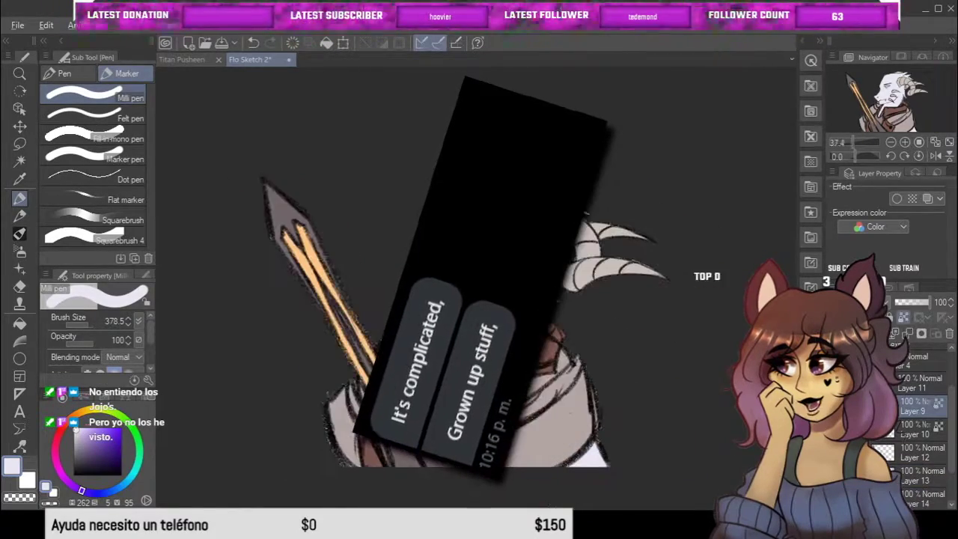
key(b)
key(ctrl+minus)
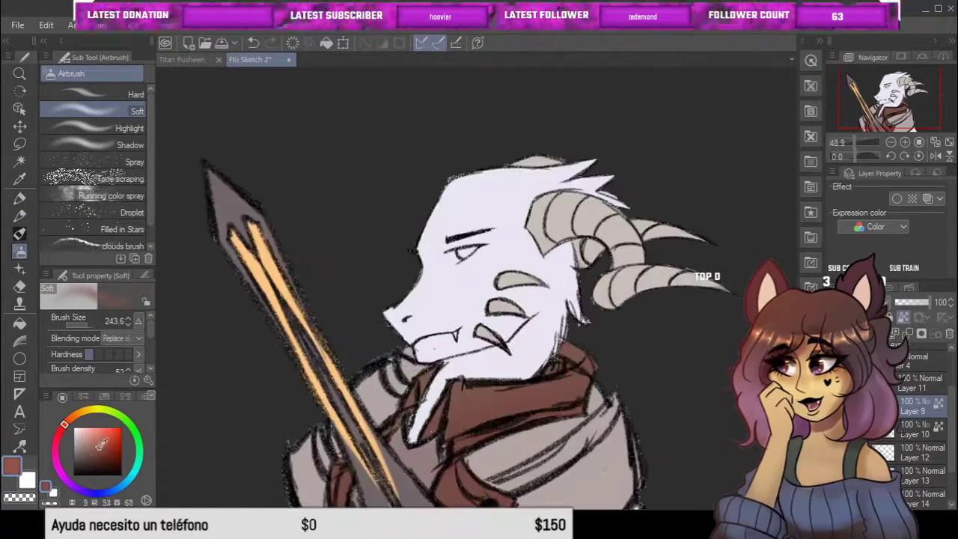
Paint light orange-brown highlights along the upper folds of the collar with the waterpen brush
key(b)
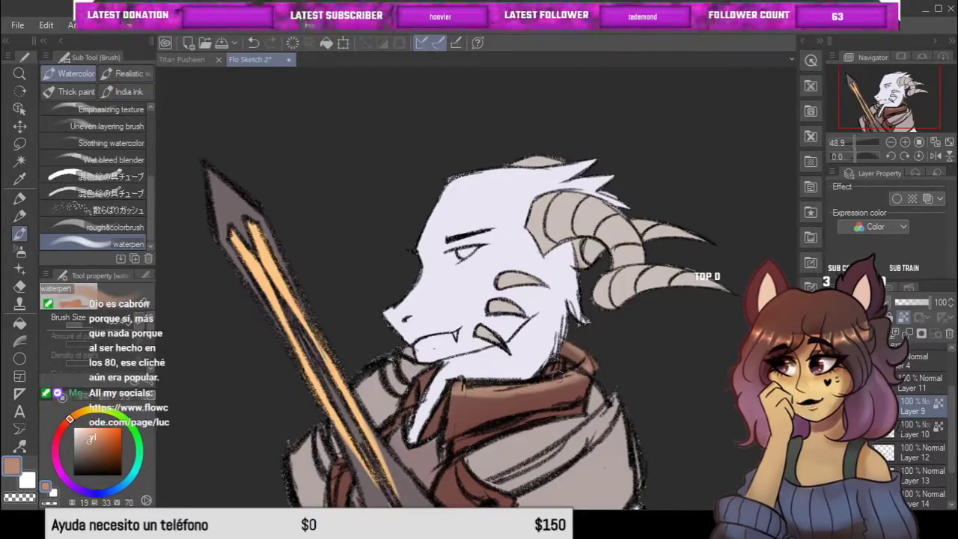
scroll(519, 383, up, 2)
scroll(501, 324, down, 4)
scroll(502, 324, up, 3)
scroll(610, 392, down, 3)
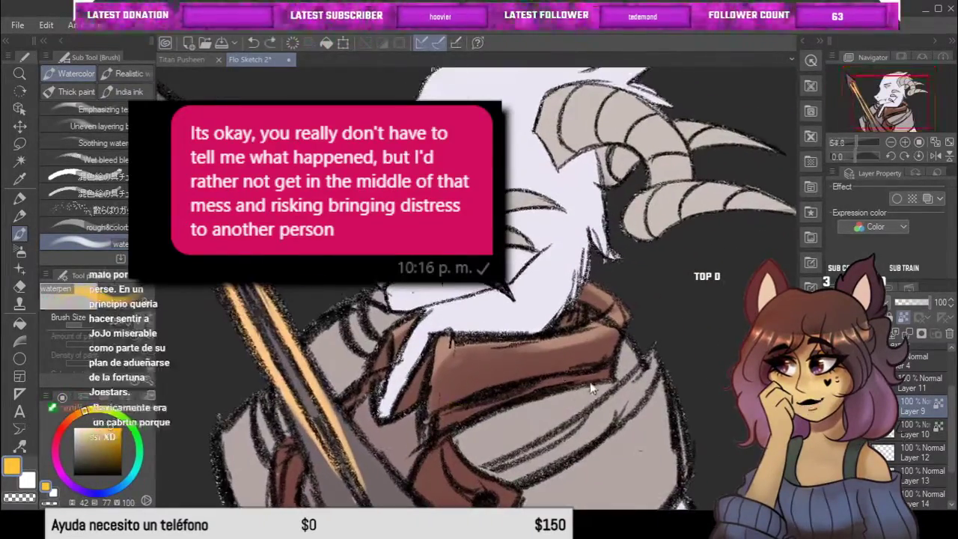
Paint a golden yellow trim along the collar's lower edge with the 混色絵の具チューブ brush at size 7.5
drag(522, 402, 625, 374)
scroll(610, 391, up, 2)
key(b)
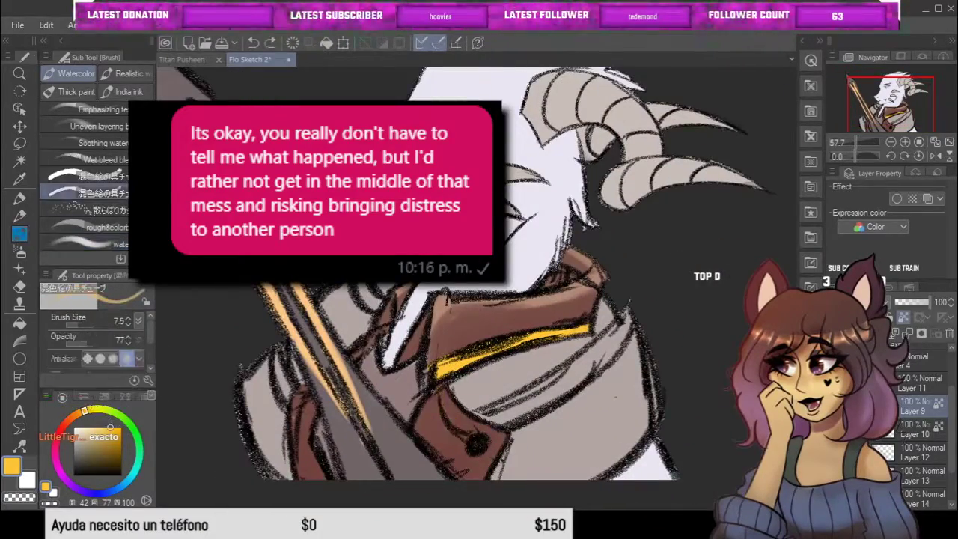
Extend the golden trim onto the collar's lower flap and shade the collar and trim with the Oil paint brush at size 23.2
alt+click(440, 393)
scroll(440, 393, down, 3)
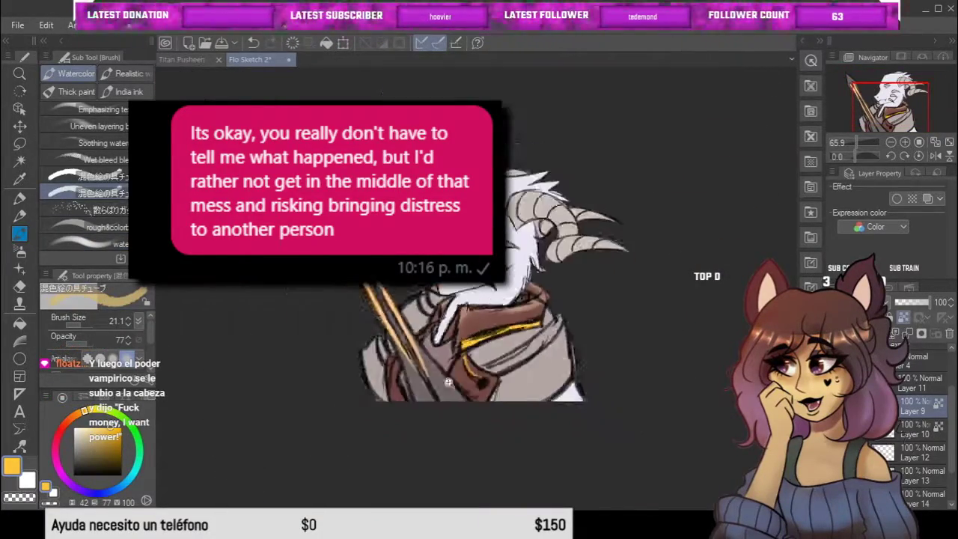
click(74, 91)
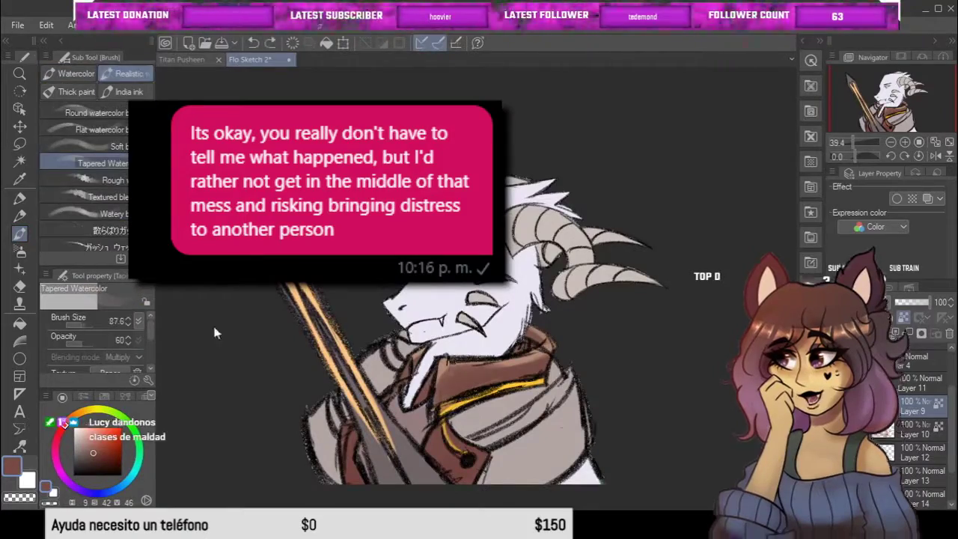
click(82, 160)
alt+click(456, 394)
scroll(456, 394, up, 3)
scroll(478, 407, down, 5)
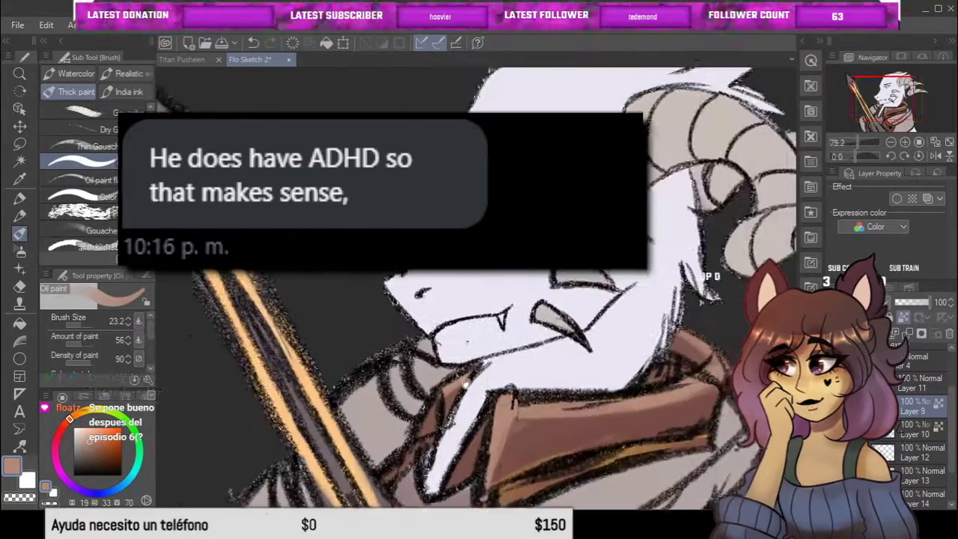
scroll(479, 407, up, 3)
scroll(479, 407, down, 2)
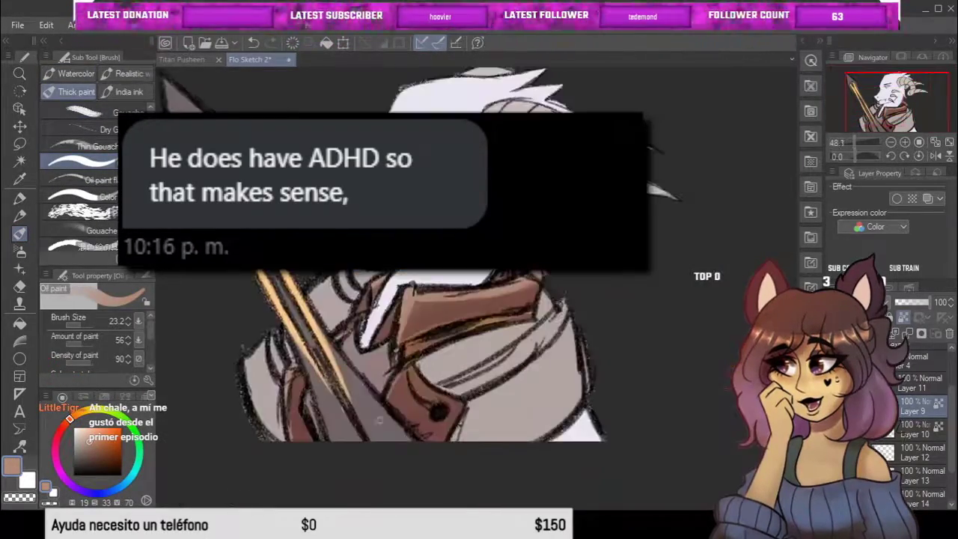
Tint the cape on Layer 10 muted purple with the Color change brush at size 122.4
alt+click(547, 372)
scroll(547, 372, down, 1)
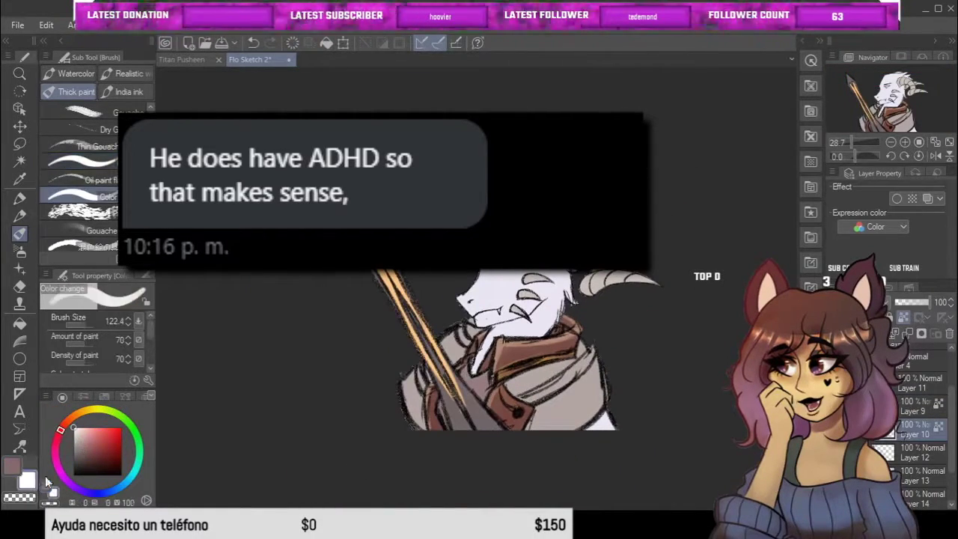
drag(69, 469, 75, 487)
click(86, 449)
scroll(479, 336, up, 1)
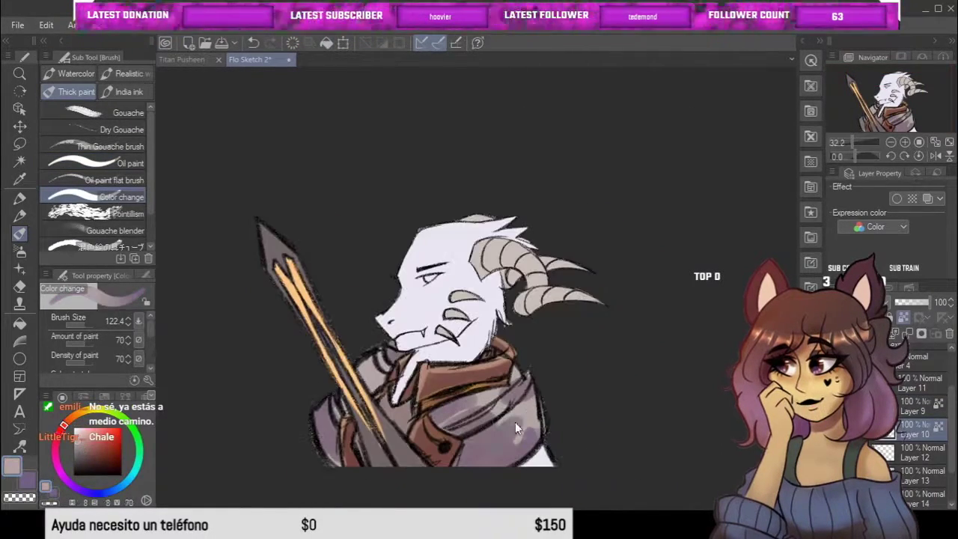
Paint pale greyish-beige highlights over the cape with the 混色絵の具チューブ brush at size 53 and the rough&colorbrush at size 57.2
click(112, 246)
scroll(432, 415, up, 1)
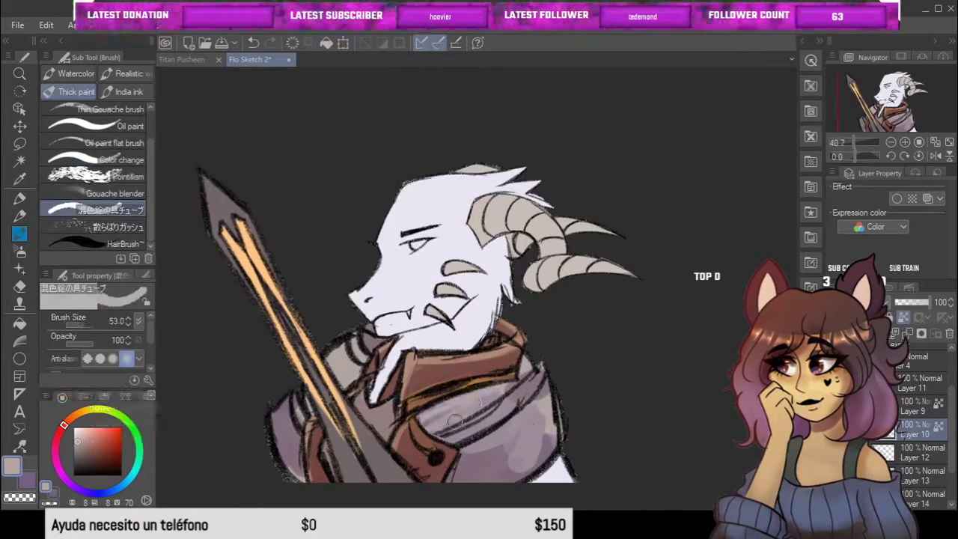
scroll(454, 447, down, 1)
scroll(454, 446, up, 2)
click(129, 91)
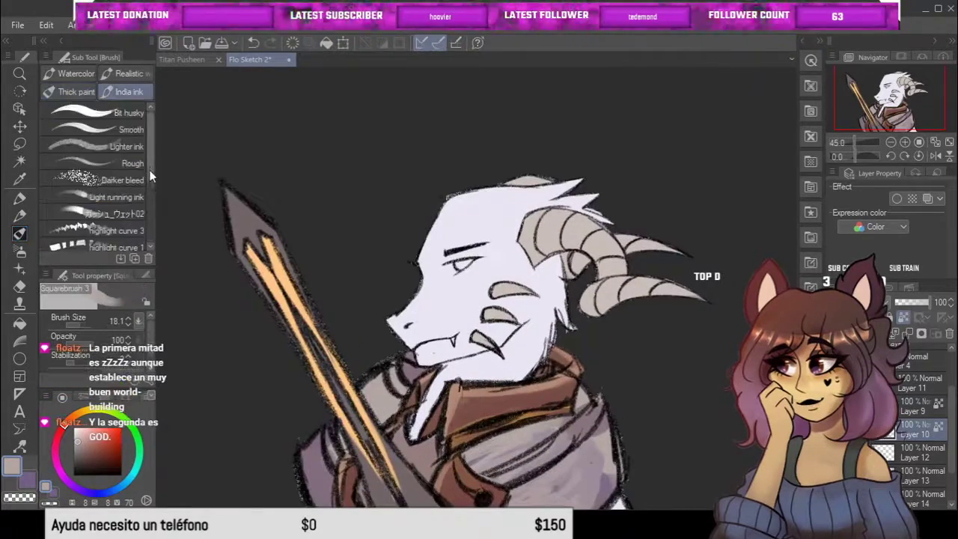
click(112, 244)
click(75, 73)
click(112, 226)
scroll(500, 432, down, 2)
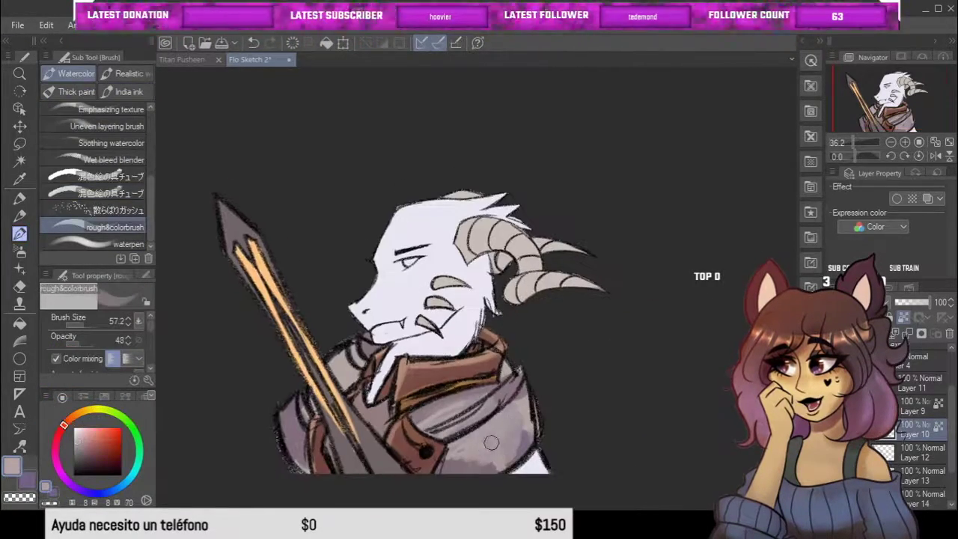
scroll(205, 144, down, 1)
Paint pale pink highlights along the cape's upper folds with the Bit husky brush at size 42
click(128, 91)
click(122, 114)
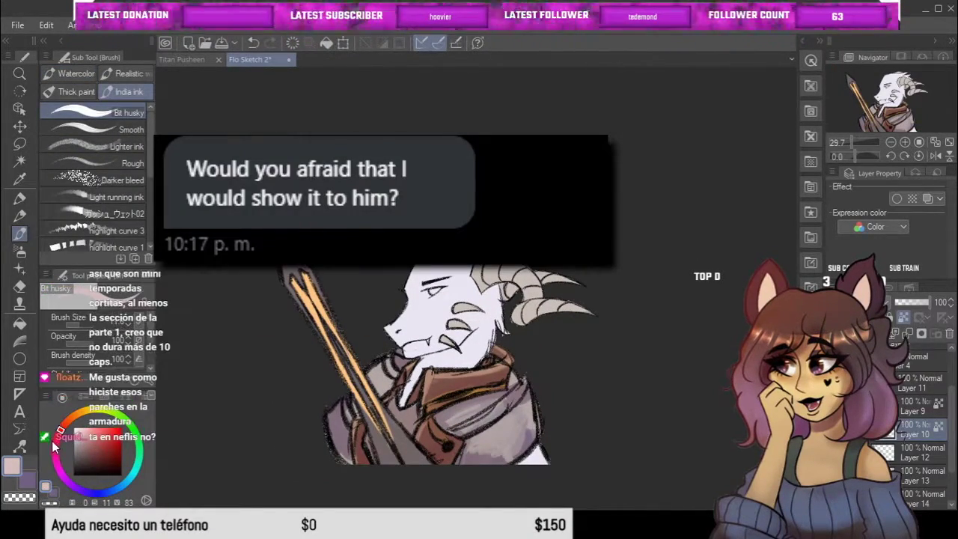
scroll(431, 460, up, 1)
scroll(431, 460, up, 1)
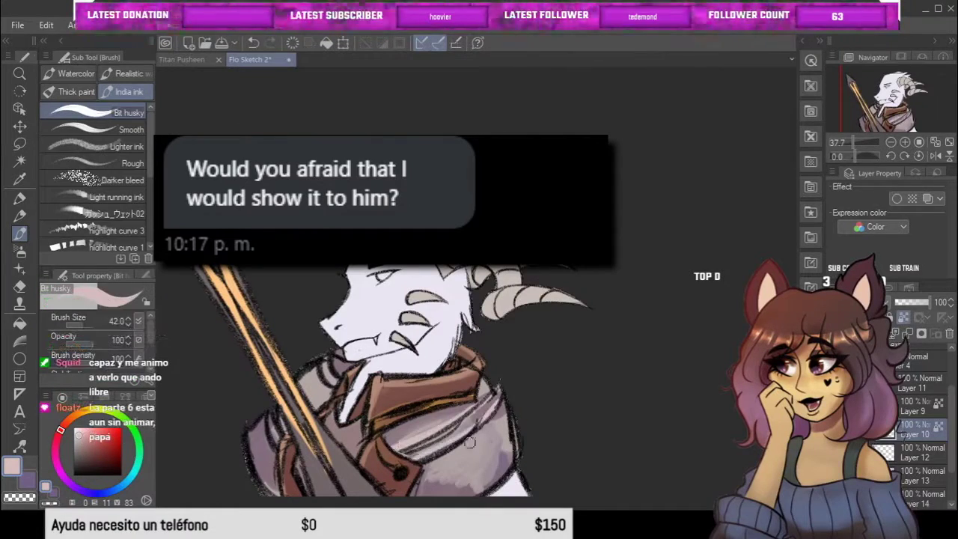
Shade the cape folds in muted purple with the Smooth brush at size 30.9 and the Gouache brush at size 28.7
alt+click(404, 472)
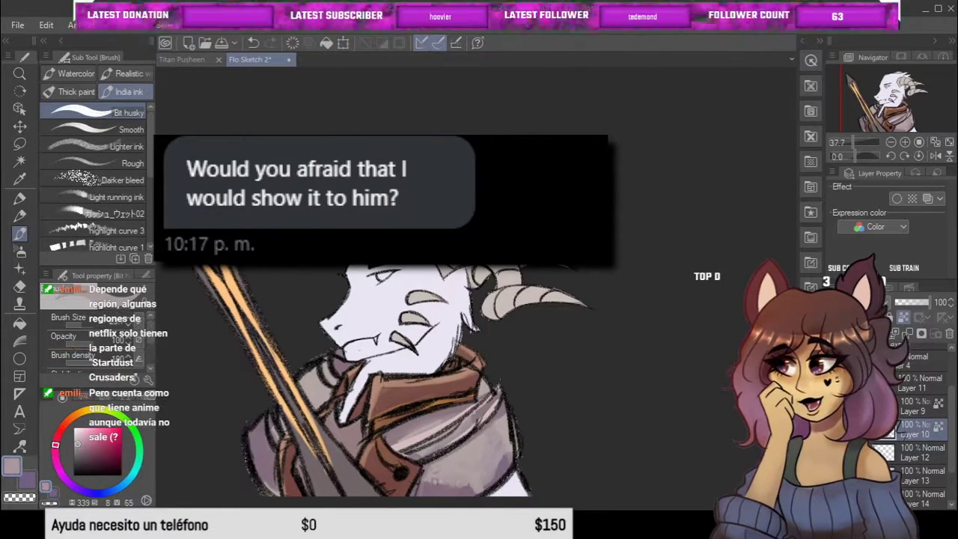
drag(413, 410, 454, 412)
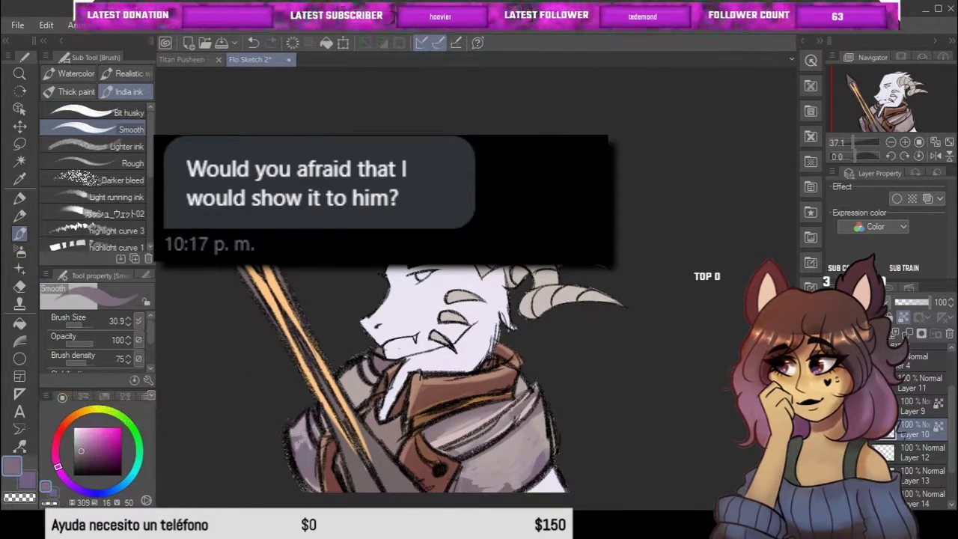
scroll(419, 374, up, 2)
click(74, 91)
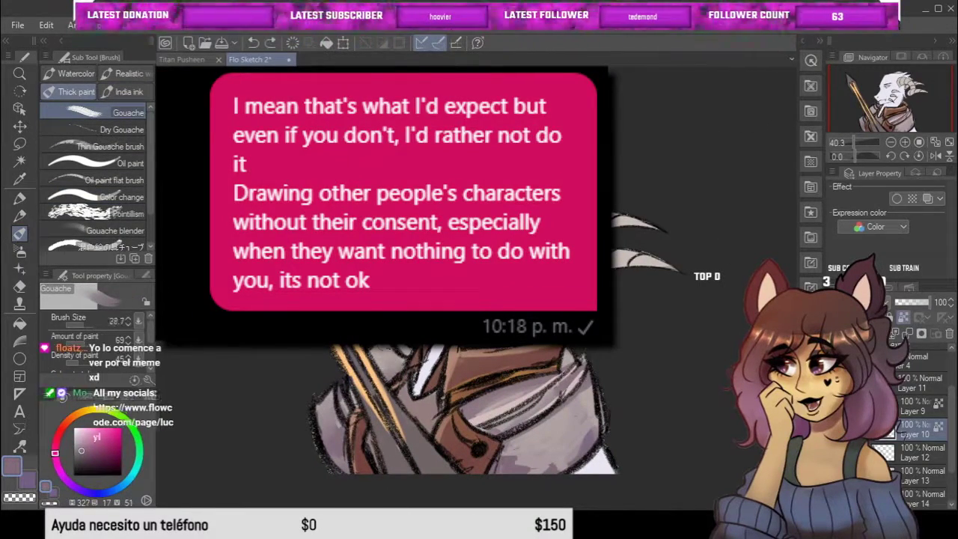
Darken the sword on Layer 12 with a dark purplish brown using the Soft airbrush at size 243.6
scroll(449, 407, down, 3)
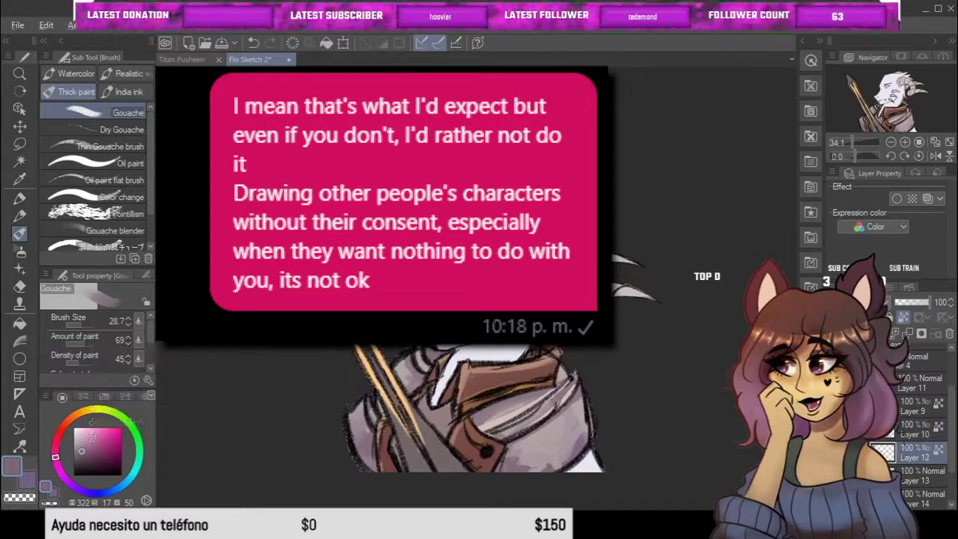
key(b)
scroll(449, 419, up, 2)
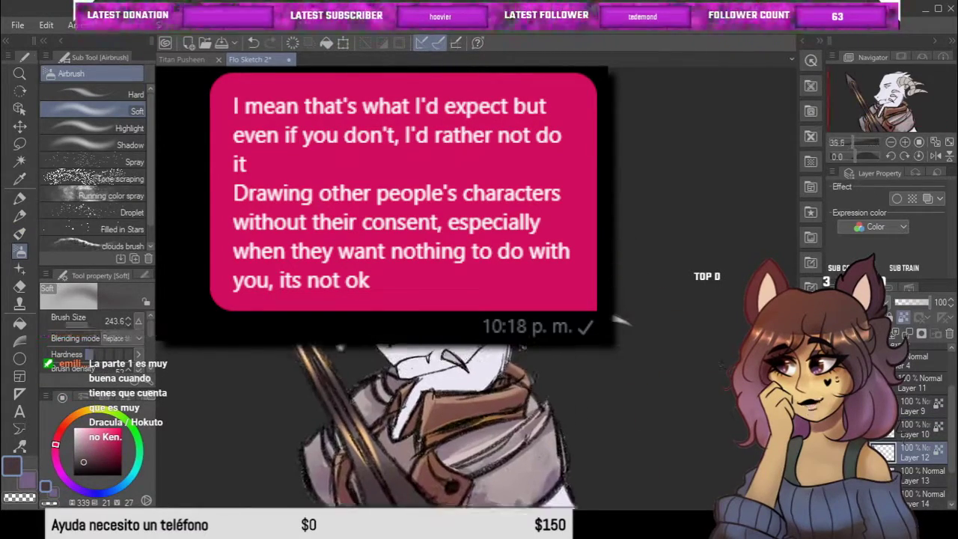
Paint pale greyish-pink highlights along the sword blade's edges with the Oil paint brush at size 23.2
key(b)
scroll(449, 407, up, 2)
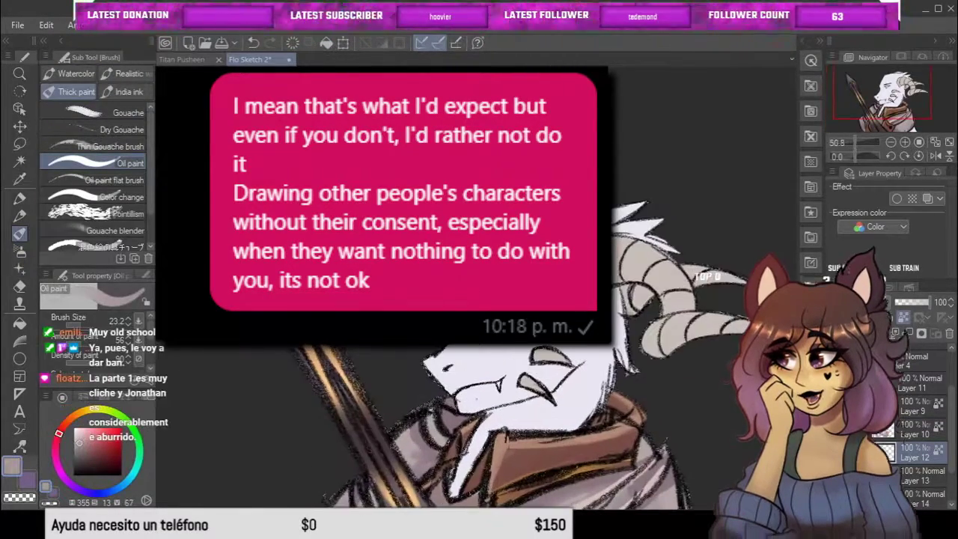
scroll(449, 408, down, 3)
scroll(400, 310, up, 5)
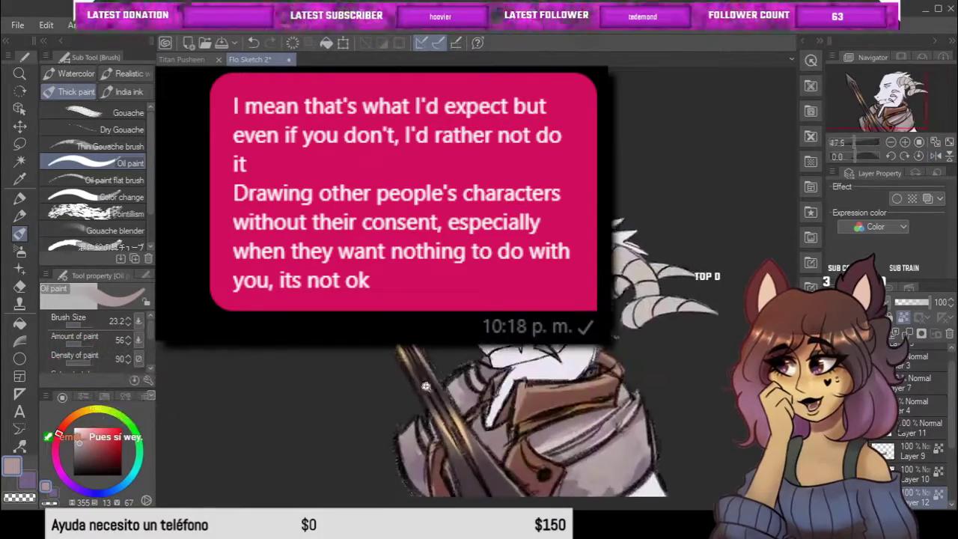
Repaint the sword's central strips in light orange and touch up the lower blade with dark brown and greyish pink
alt+click(399, 310)
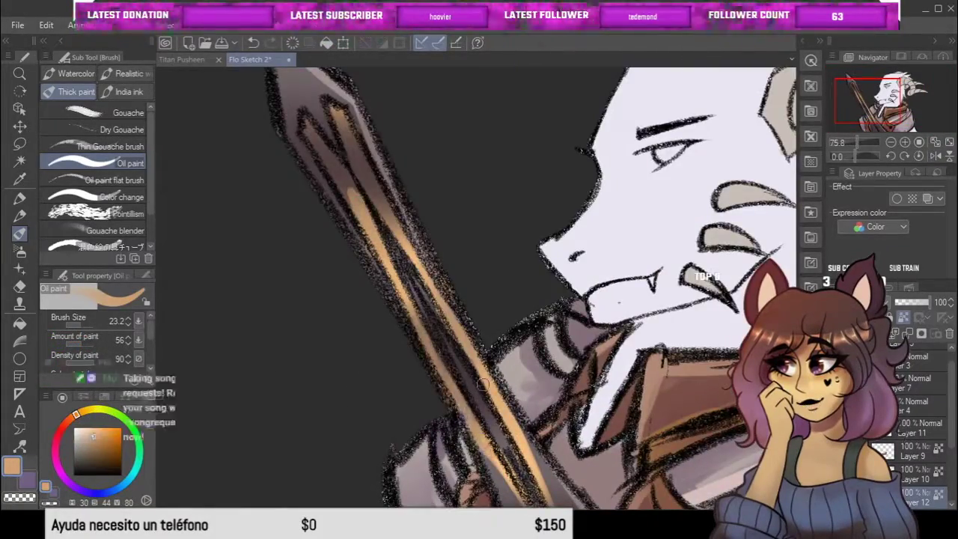
scroll(399, 310, down, 2)
scroll(426, 340, down, 2)
alt+click(426, 340)
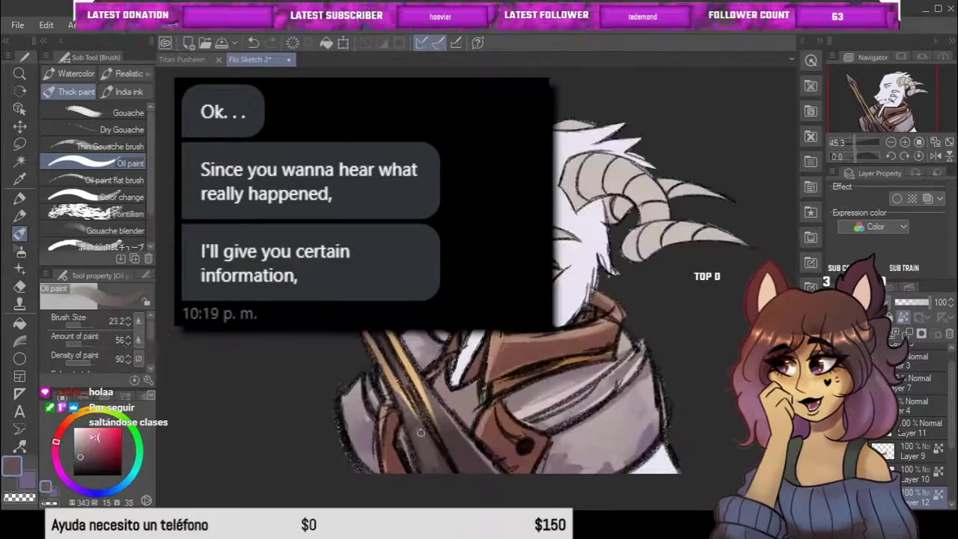
scroll(443, 359, down, 2)
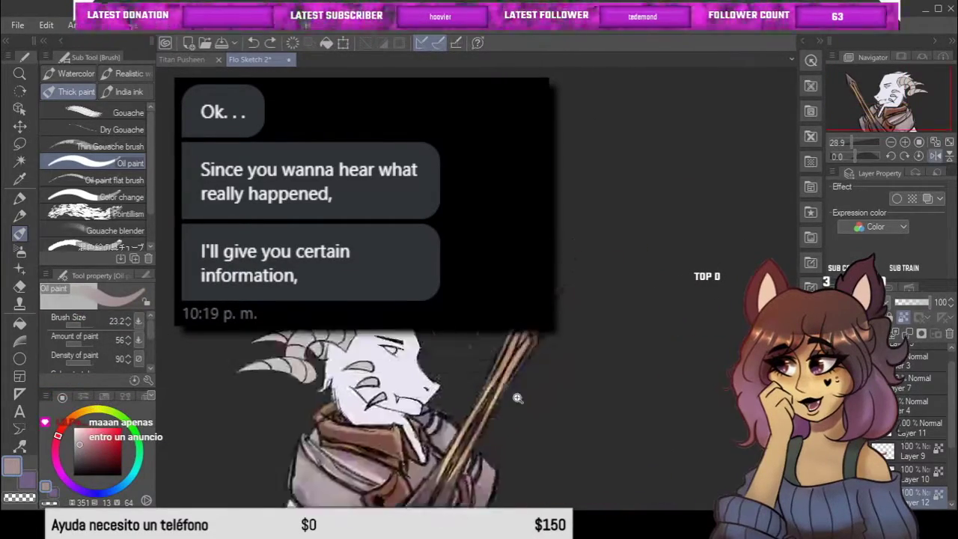
Brighten the sword's gold strips with saturated orange and refine the blade in dark brown with the Oil paint brush
scroll(443, 359, up, 5)
alt+click(443, 359)
scroll(432, 382, down, 6)
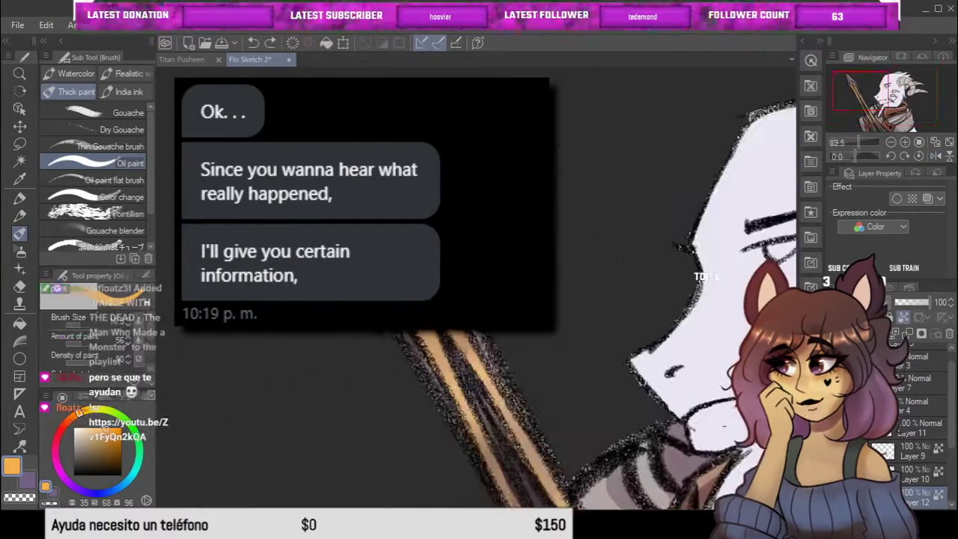
alt+click(432, 383)
scroll(433, 382, up, 4)
alt+click(433, 383)
scroll(411, 454, down, 3)
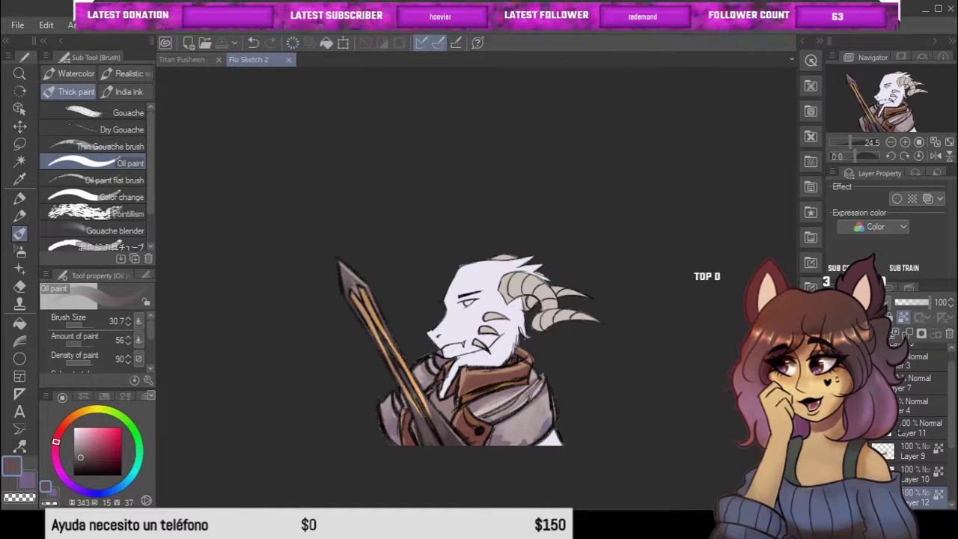
Shade the undersides of the horns and cheek spikes on Layer 13 greyish brown with the Oil paint brush at size 30.7
scroll(486, 396, up, 7)
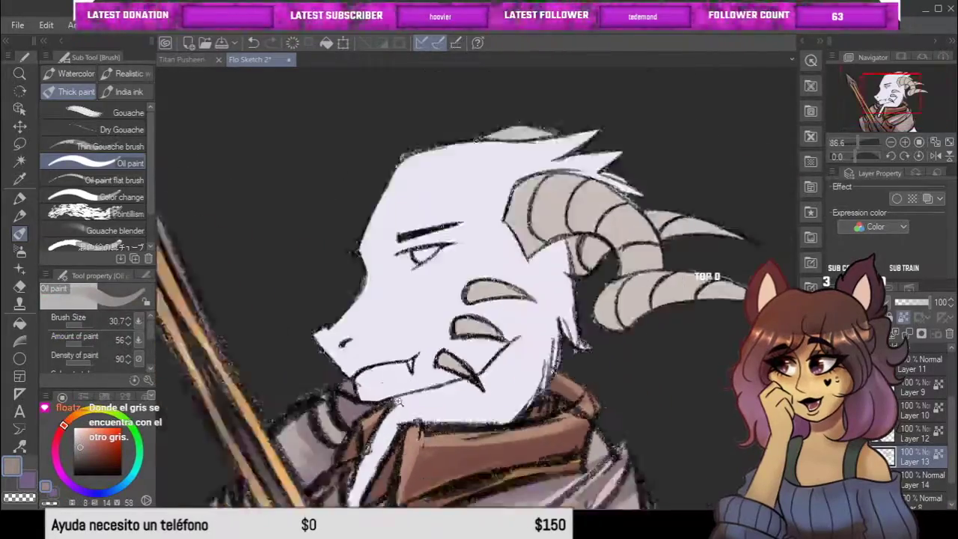
scroll(422, 366, down, 3)
scroll(426, 363, up, 2)
scroll(431, 359, down, 1)
scroll(430, 361, down, 1)
scroll(419, 370, up, 4)
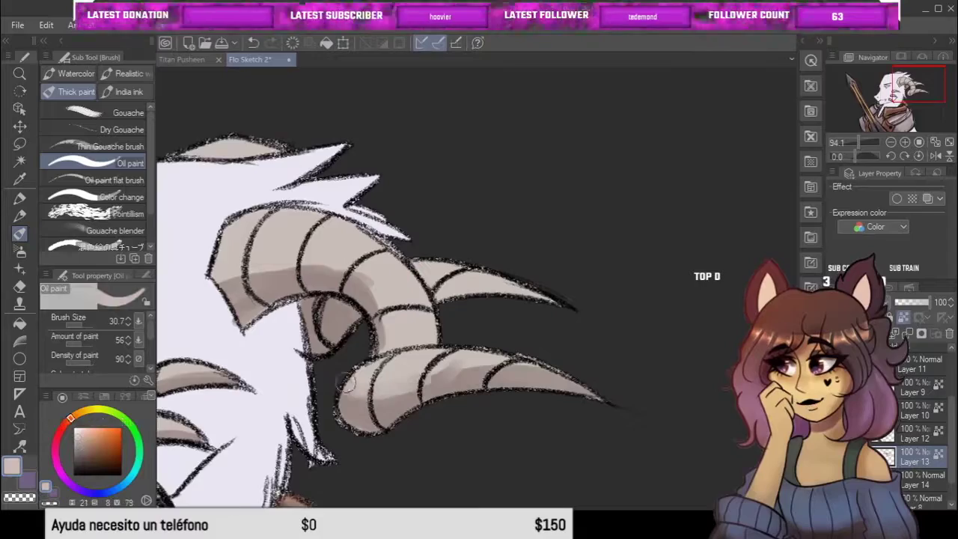
Blend the horn shading with light beige and add cream highlights using the Color change and Oil paint brushes
scroll(410, 382, down, 3)
scroll(411, 383, up, 2)
scroll(410, 342, up, 1)
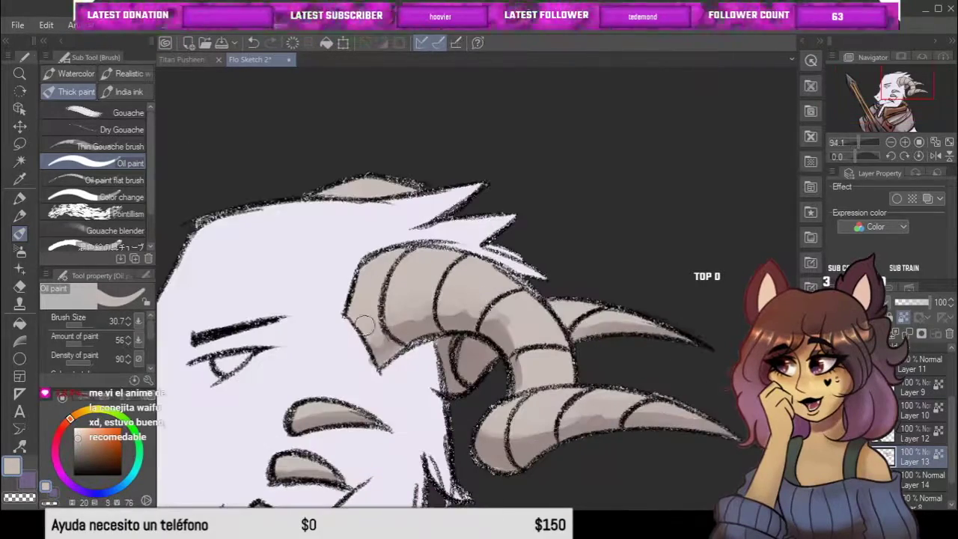
scroll(410, 342, down, 2)
scroll(410, 341, up, 3)
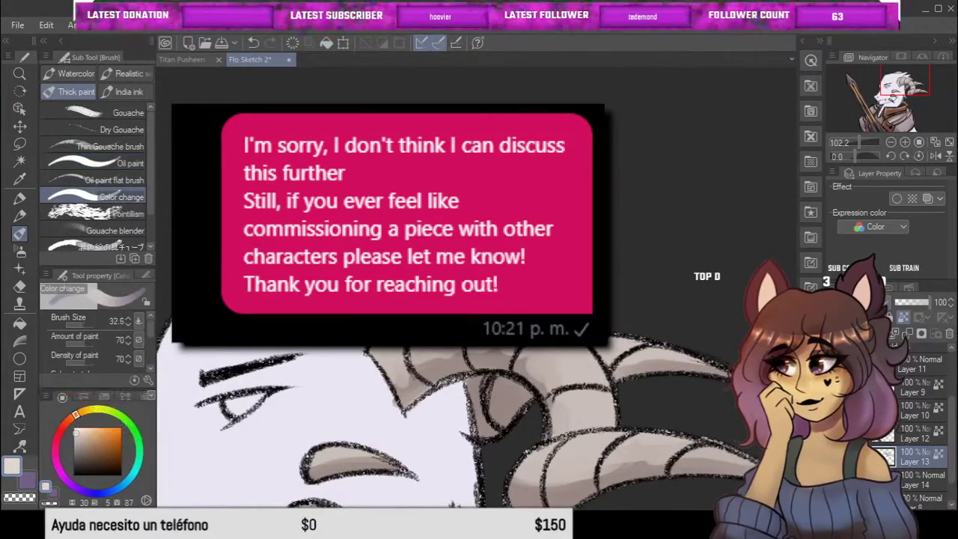
scroll(632, 455, up, 1)
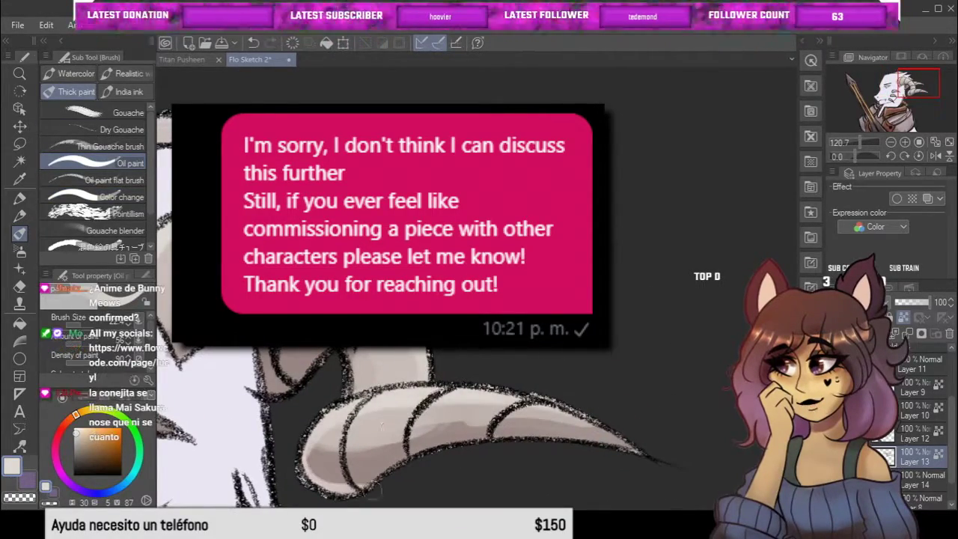
Refine the light and shadow on the horns and cheek spikes with the Bit husky brush at size 23.7
scroll(410, 299, down, 1)
click(129, 91)
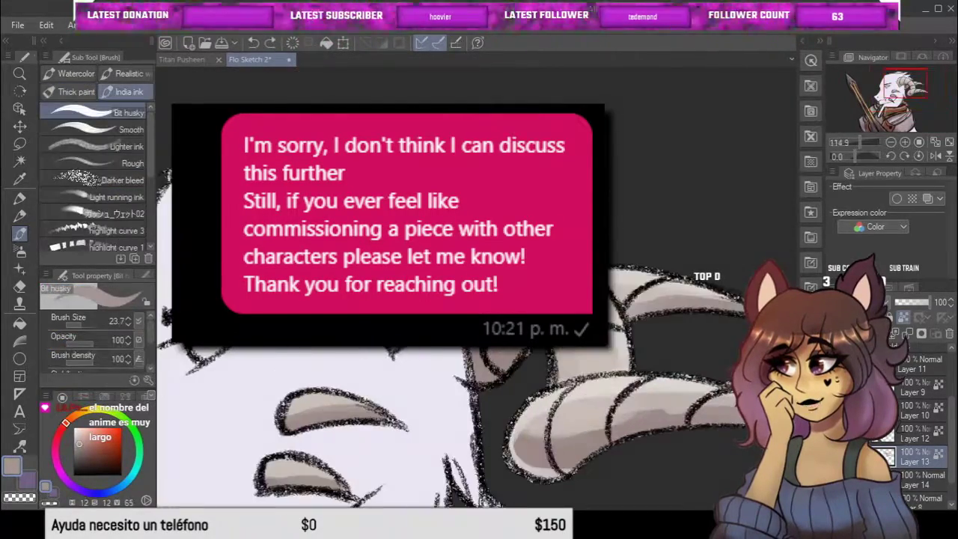
scroll(476, 288, up, 2)
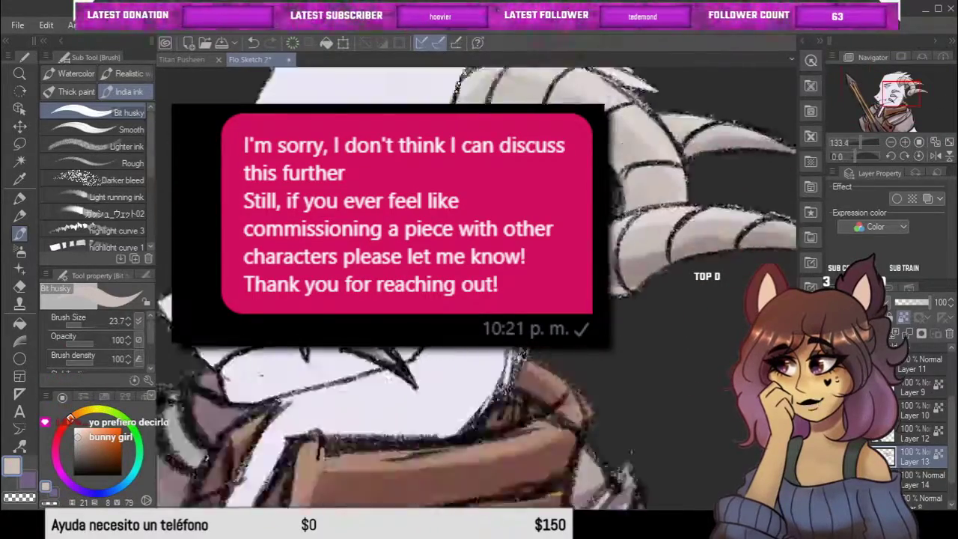
Tint the head and neck on Layer 14 soft pink with the Soft airbrush at size 243.6
scroll(479, 288, down, 5)
scroll(479, 288, up, 1)
scroll(479, 299, down, 2)
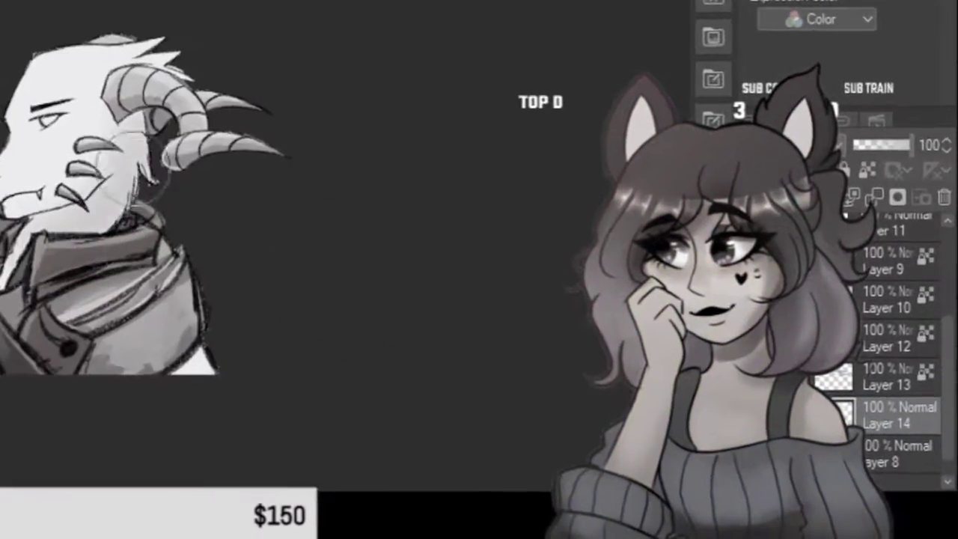
drag(545, 406, 614, 432)
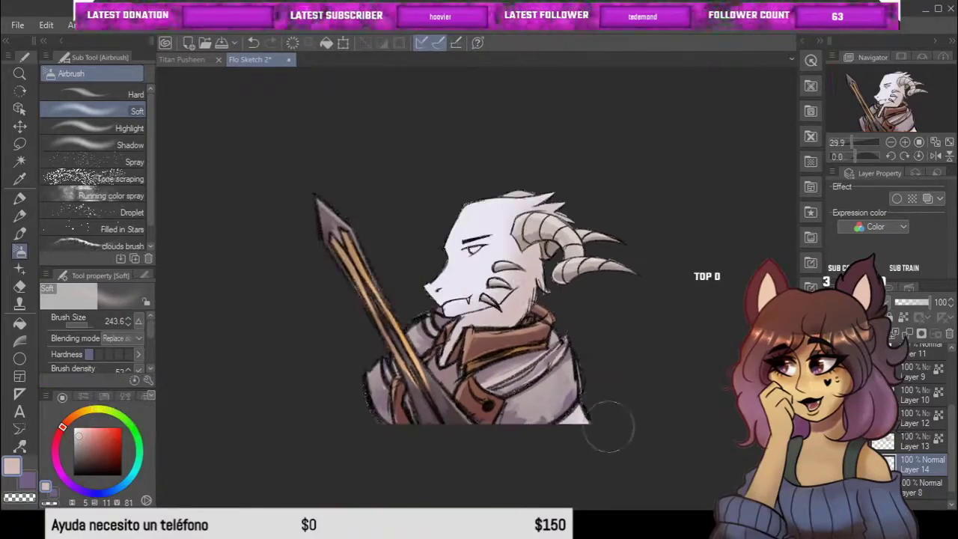
Shade the neck beneath the jaw dusty pink on Layer 14 with the Bit husky brush at size 40.1
scroll(381, 414, up, 5)
key(b)
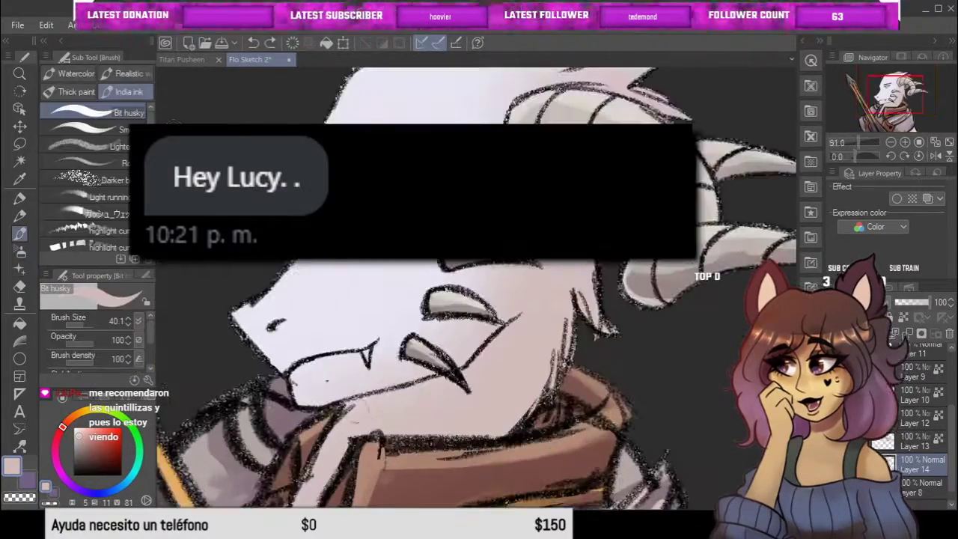
scroll(381, 414, down, 5)
scroll(381, 414, up, 6)
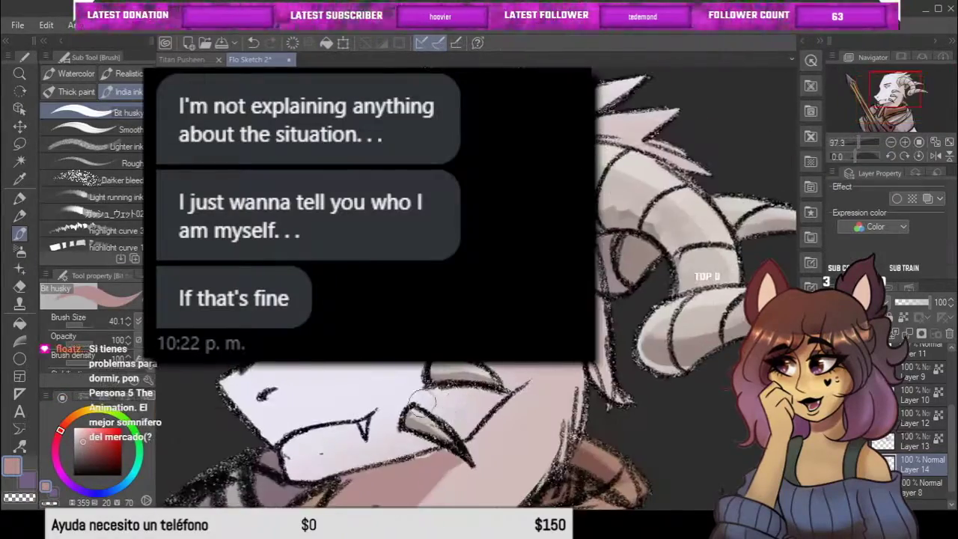
Paint dusty pink shadows beneath the cheek spikes at size 10.3 and among the head tufts at size 40.5 with the Bit husky brush
scroll(424, 400, up, 3)
scroll(513, 389, up, 3)
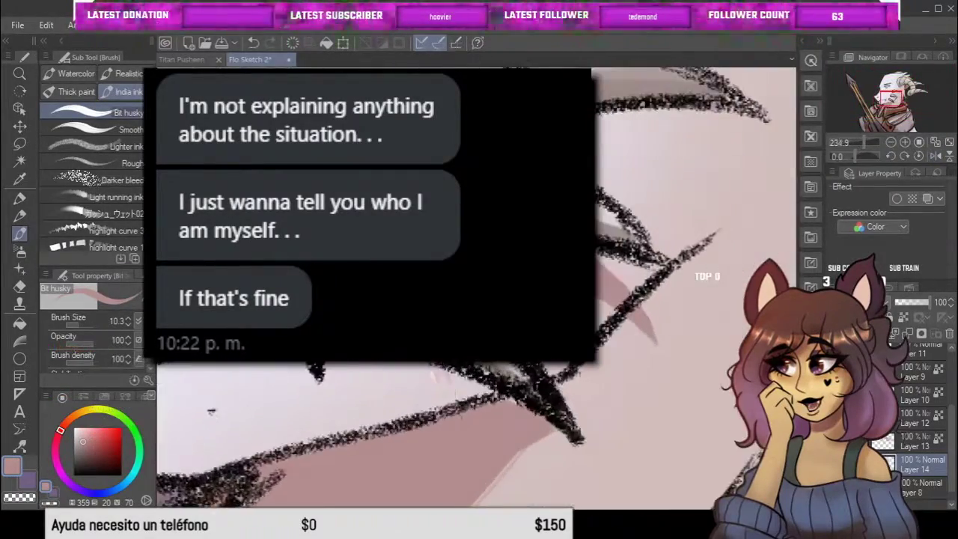
scroll(602, 304, down, 1)
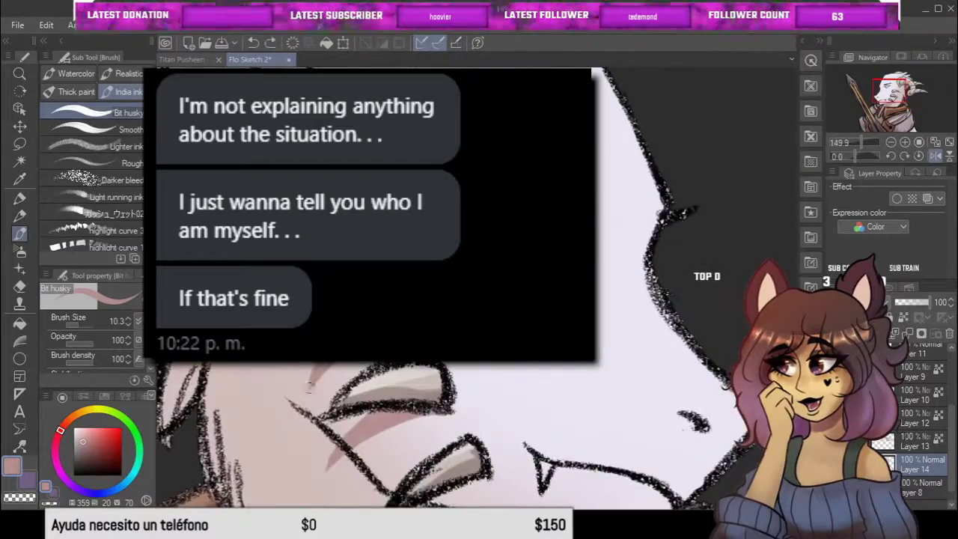
scroll(478, 284, down, 2)
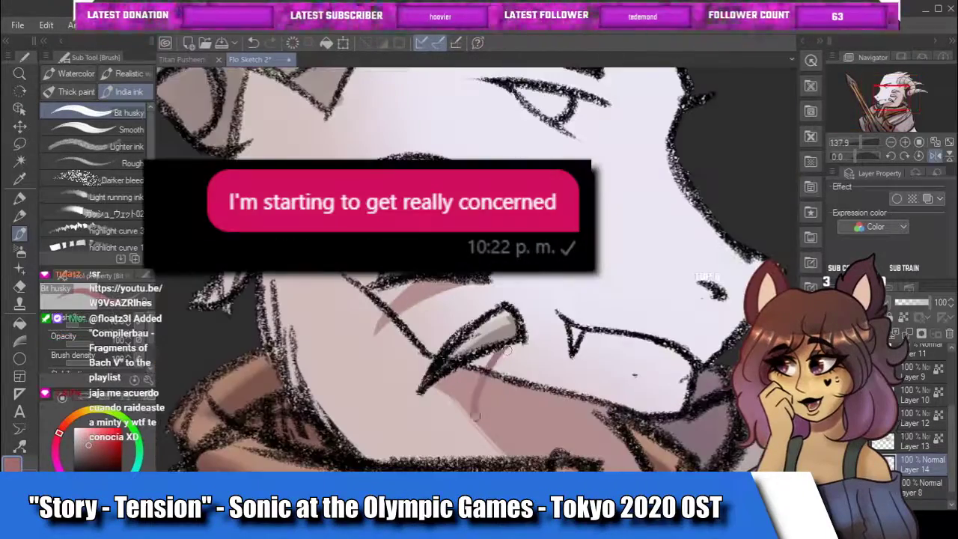
scroll(475, 374, down, 6)
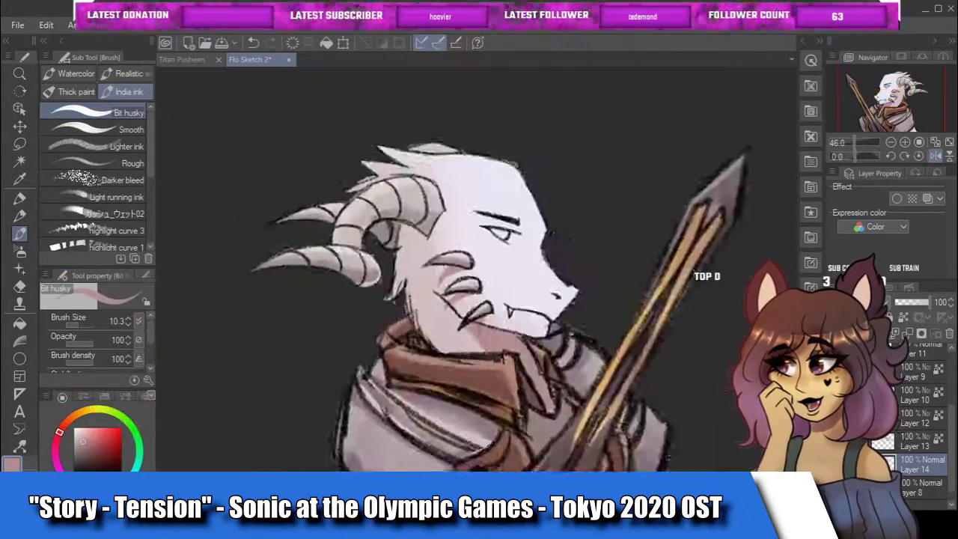
scroll(591, 344, up, 4)
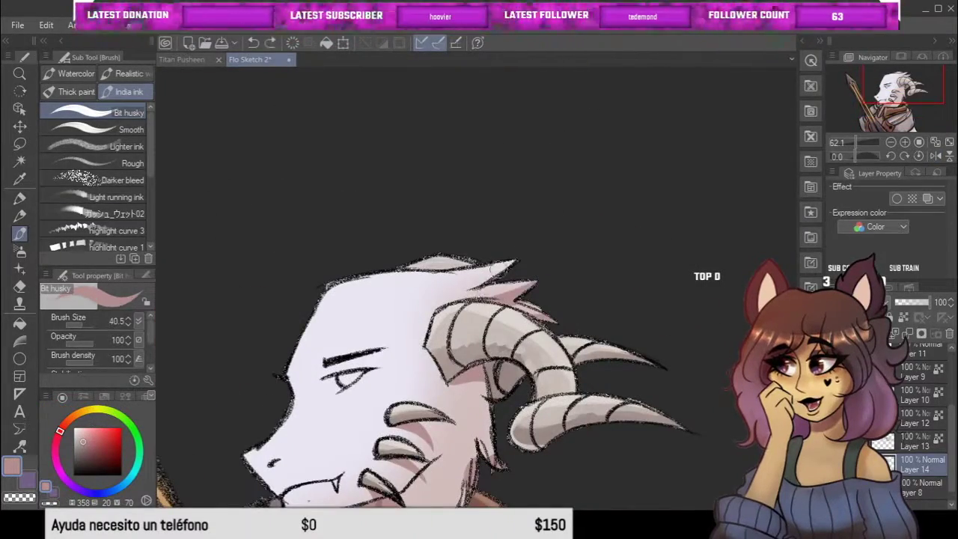
scroll(449, 337, down, 3)
Refine the neck and jaw shading in near-white and muted red with the Rough brush at sizes 52.3 and 26.7
click(128, 164)
scroll(326, 383, up, 3)
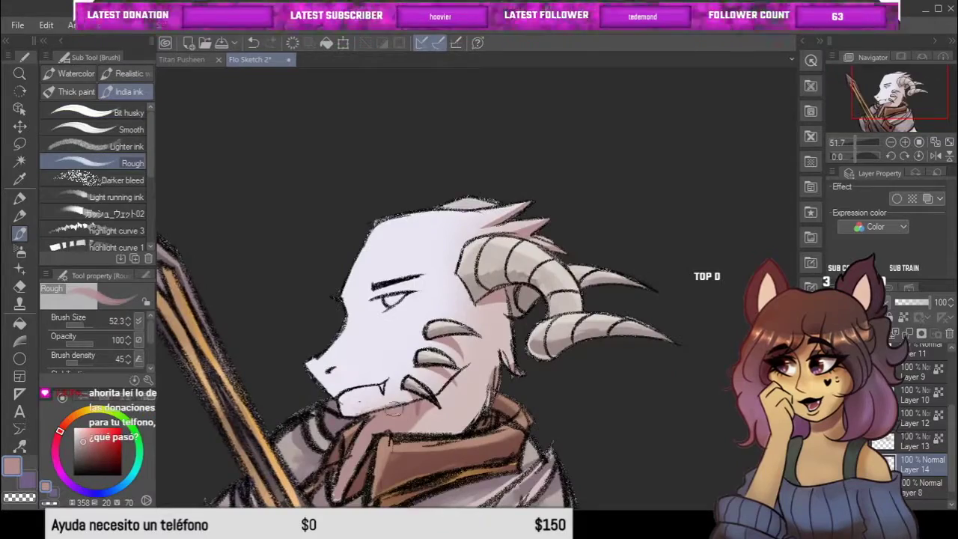
scroll(404, 406, down, 3)
scroll(449, 412, up, 2)
alt+click(519, 421)
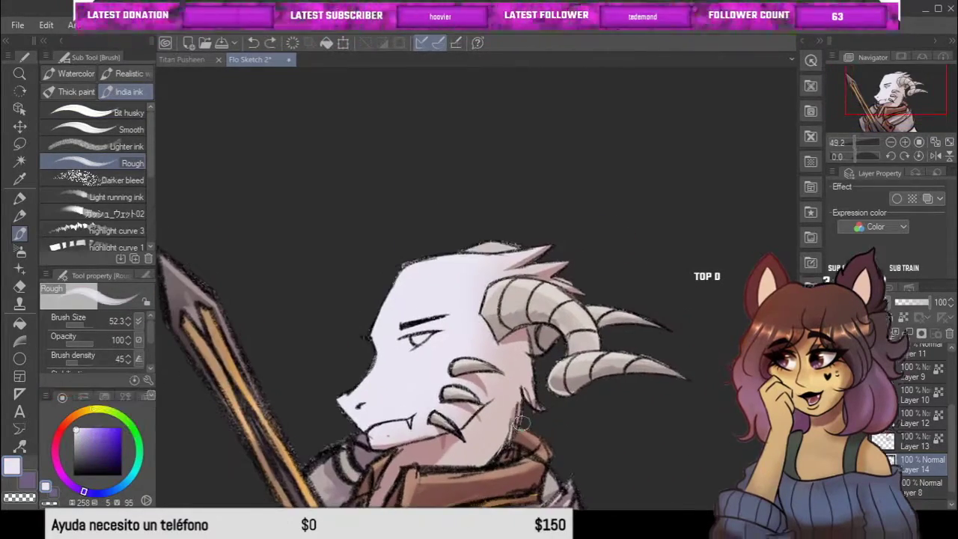
scroll(493, 354, up, 3)
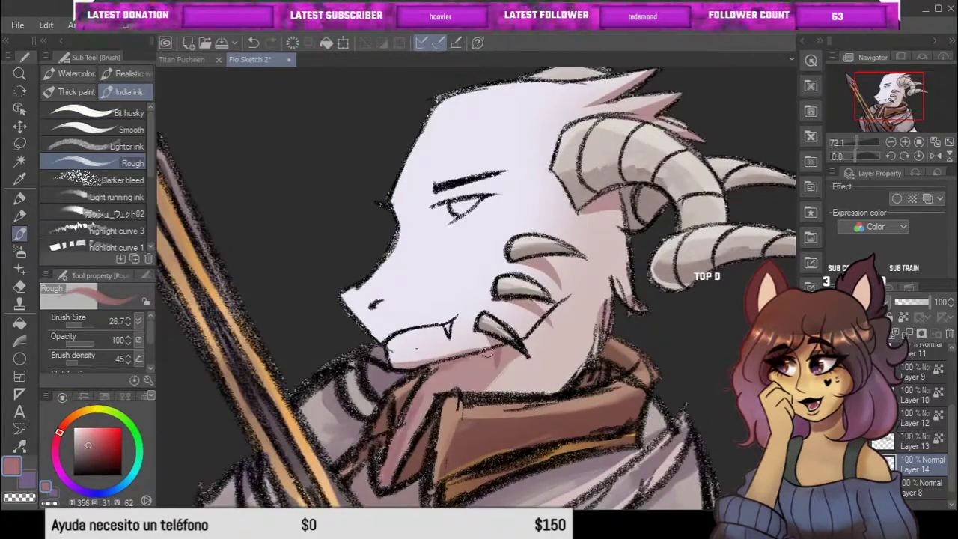
Shade around the eye in muted red on Layer 14 with the Rough brush at about size 16
scroll(491, 317, down, 3)
scroll(491, 318, up, 4)
scroll(491, 317, down, 4)
scroll(492, 318, up, 6)
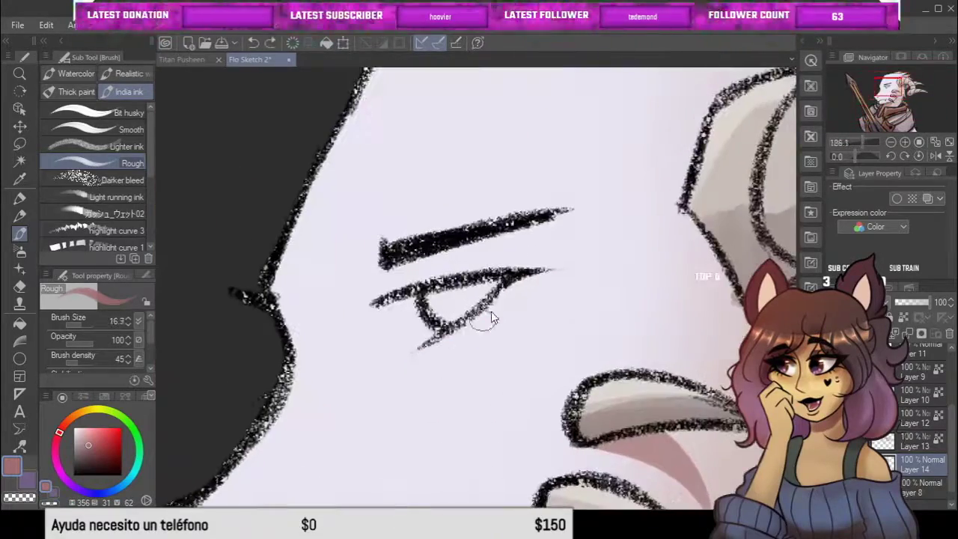
scroll(457, 298, down, 6)
alt+click(528, 217)
scroll(527, 215, up, 2)
scroll(527, 216, down, 3)
scroll(420, 199, up, 4)
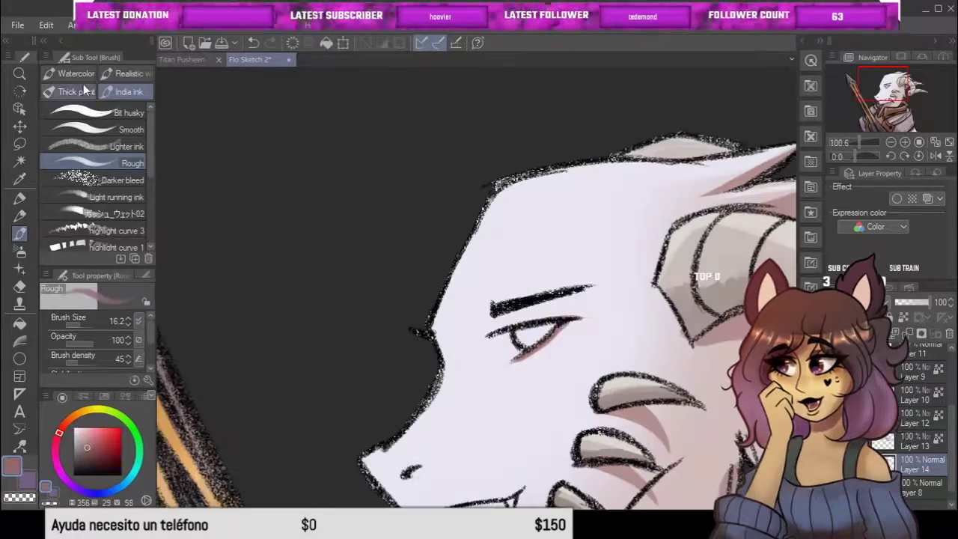
Lighten the cheek and neck in near-white and tint the muzzle pale pink with the waterpen brush at size 59.1
click(71, 74)
scroll(524, 365, down, 5)
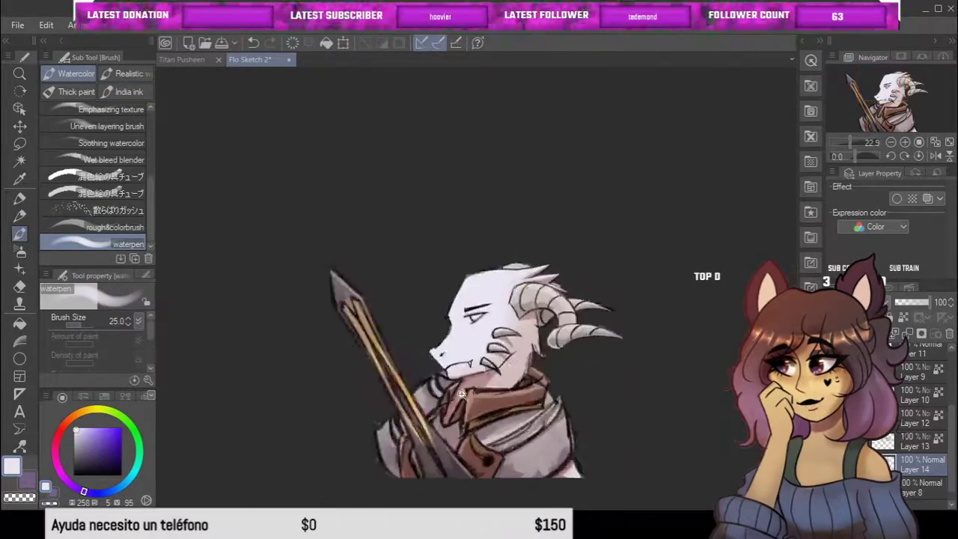
scroll(525, 365, up, 3)
scroll(524, 365, down, 1)
key(bracketright)
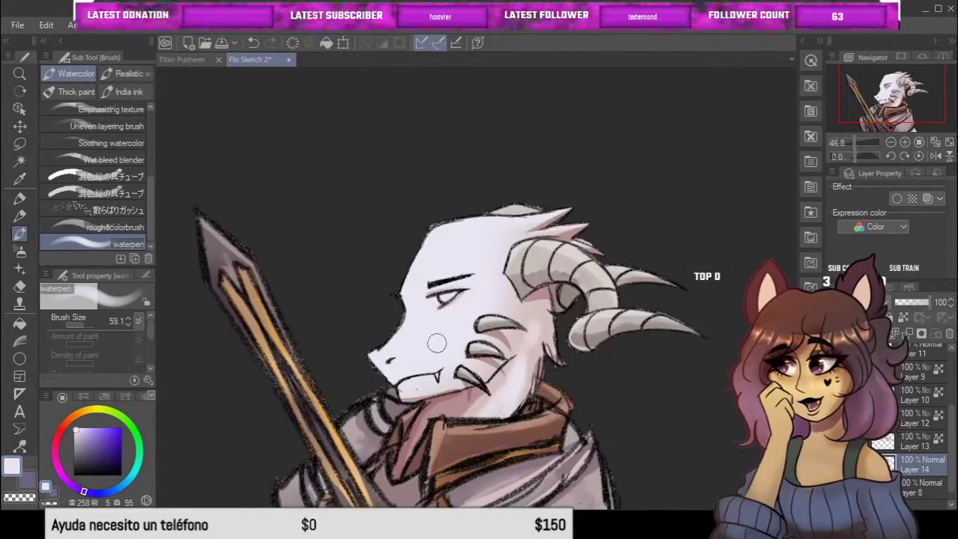
scroll(481, 404, up, 2)
scroll(424, 334, down, 4)
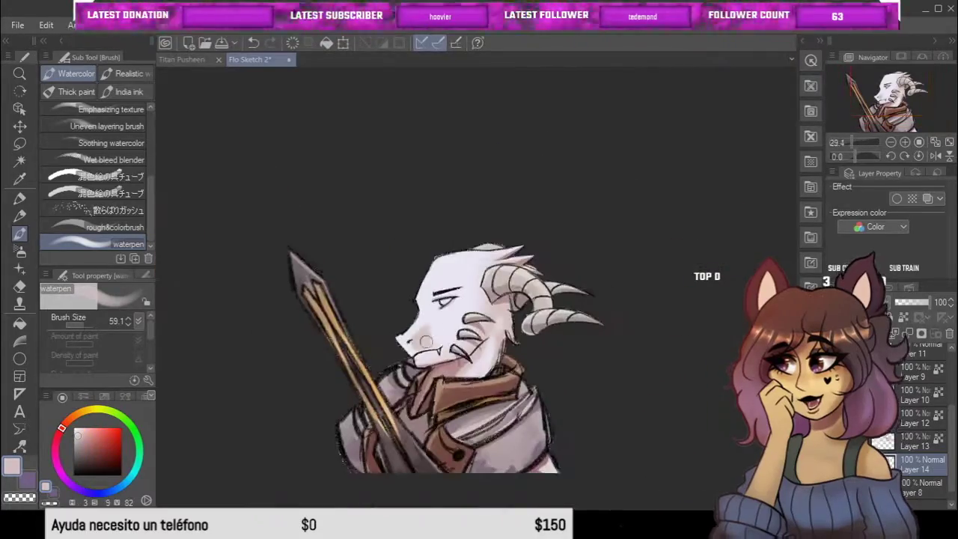
scroll(464, 424, up, 4)
scroll(464, 424, down, 3)
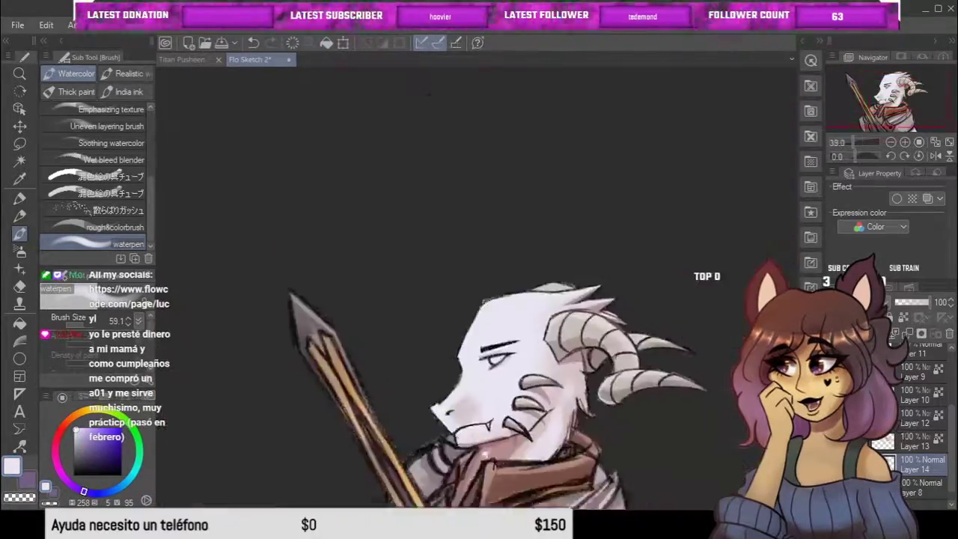
Touch up the fang and nearby face details in white on Layer 14 with the Real pencil at size 10.6
scroll(463, 424, up, 5)
scroll(479, 288, down, 3)
key(p)
scroll(479, 288, up, 2)
scroll(478, 288, down, 4)
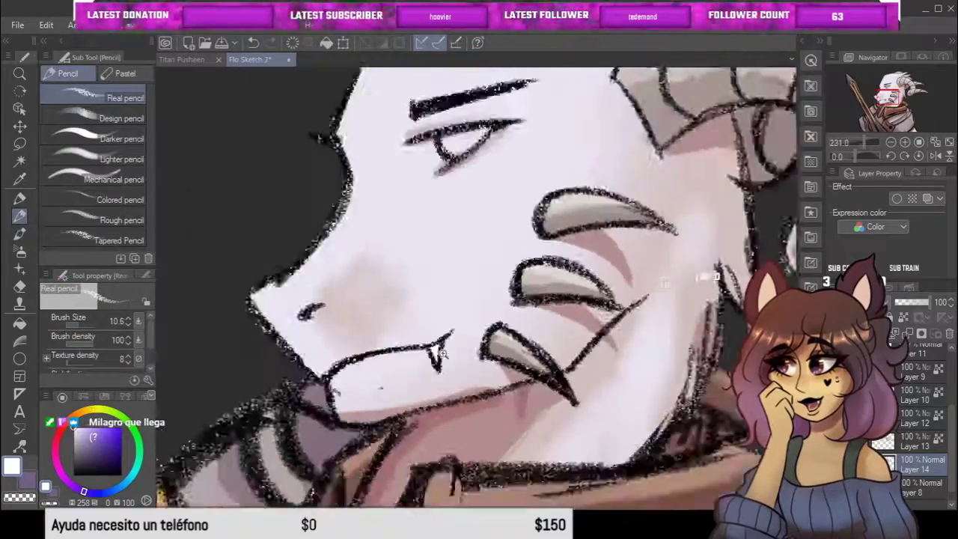
scroll(506, 444, down, 2)
scroll(506, 444, up, 4)
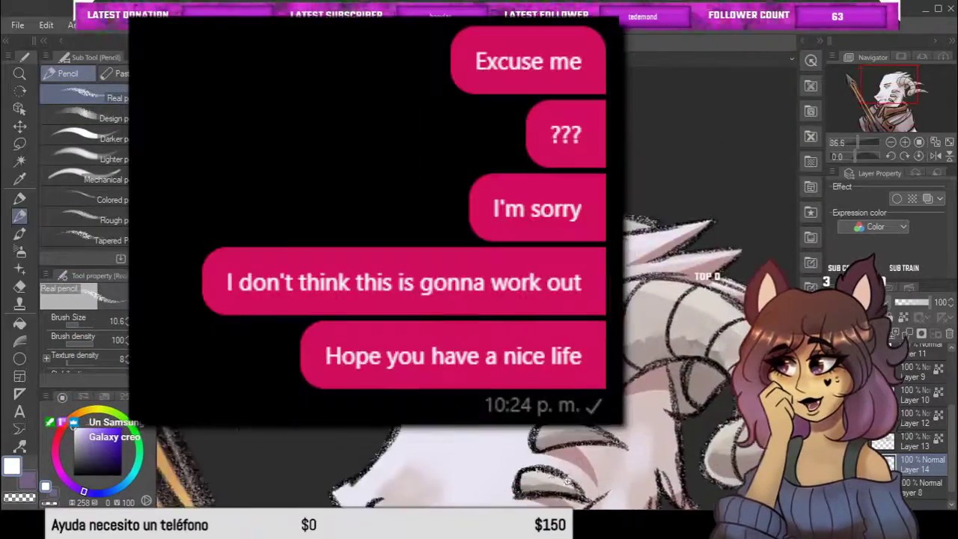
scroll(506, 445, up, 1)
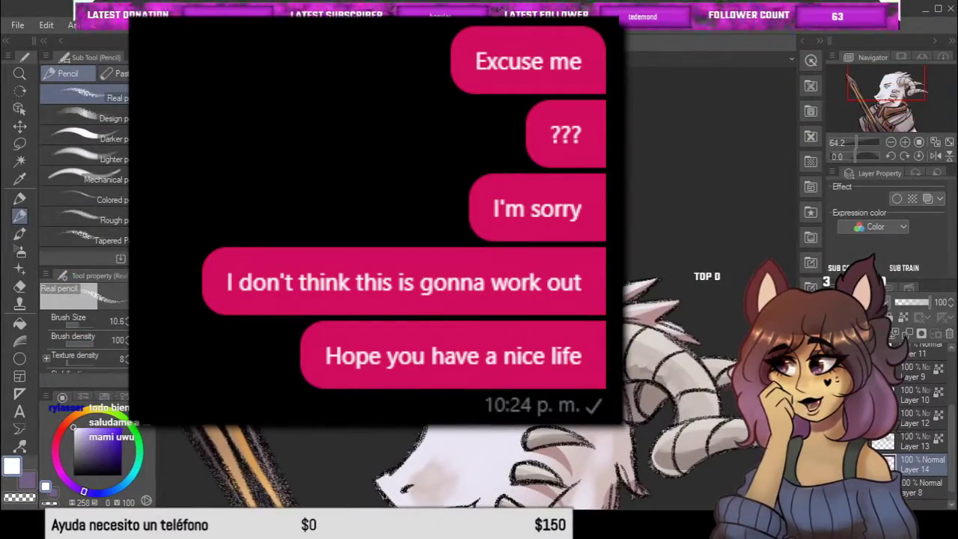
Add Layer 15 and colour the eye pale yellow with a deeper amber iris using the Real pencil at size 10.6
scroll(507, 444, up, 4)
key(ctrl+shift+n)
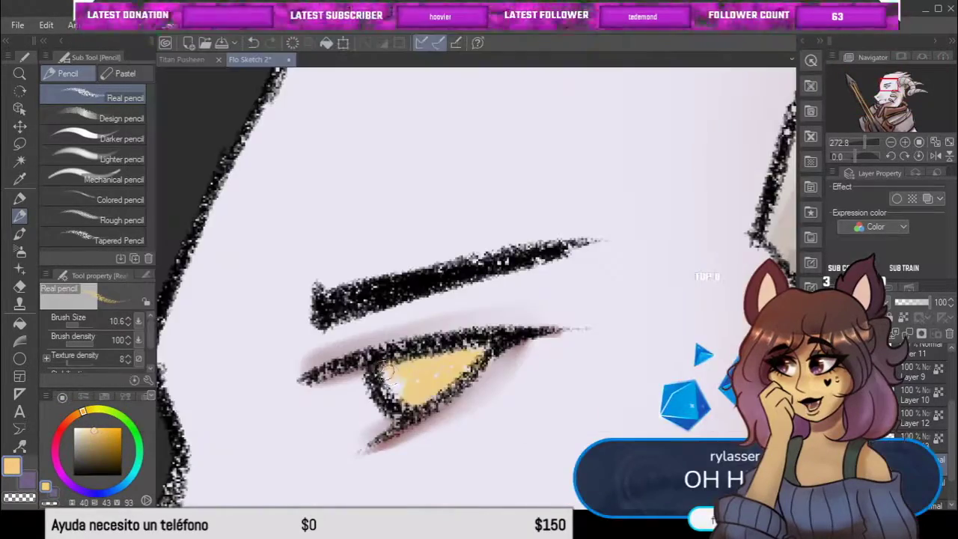
scroll(448, 271, down, 3)
scroll(447, 271, up, 3)
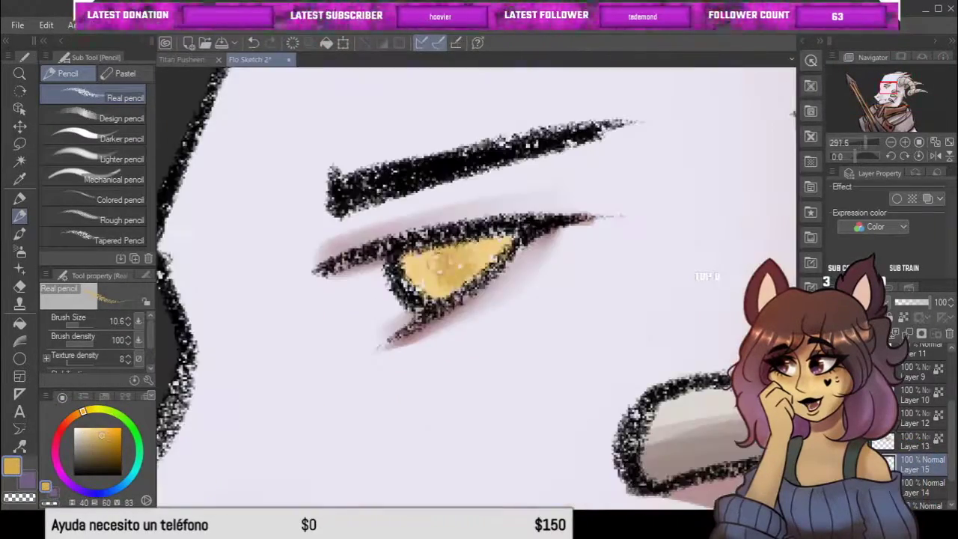
scroll(448, 270, up, 2)
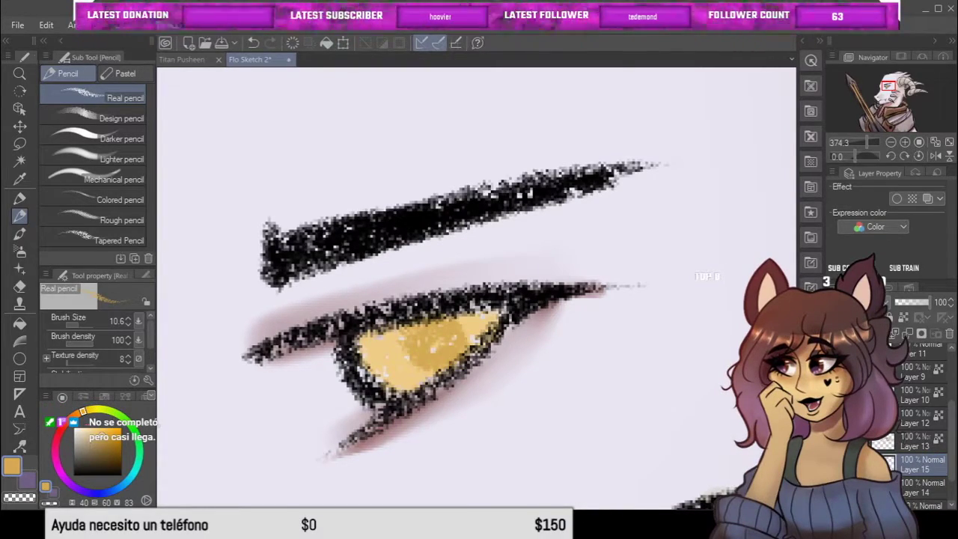
scroll(479, 299, down, 1)
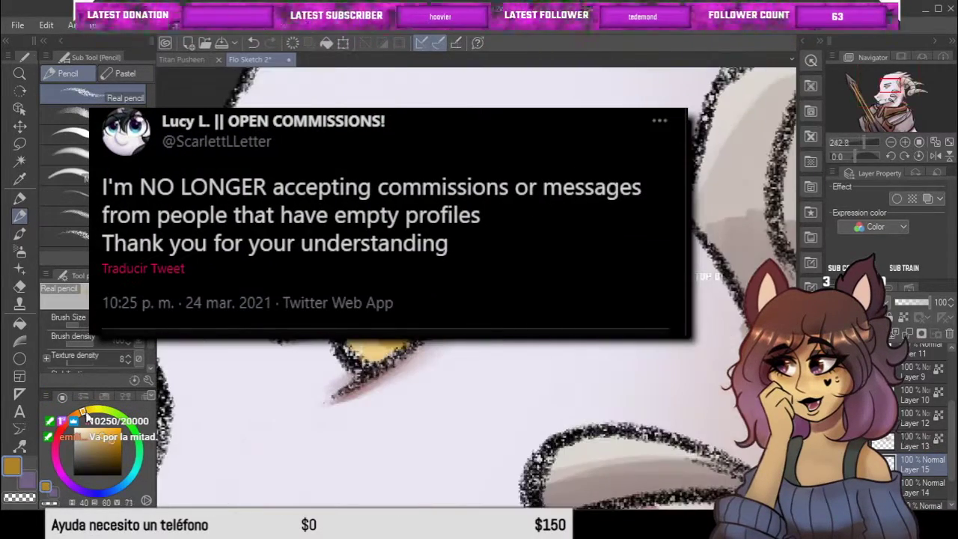
scroll(478, 300, down, 5)
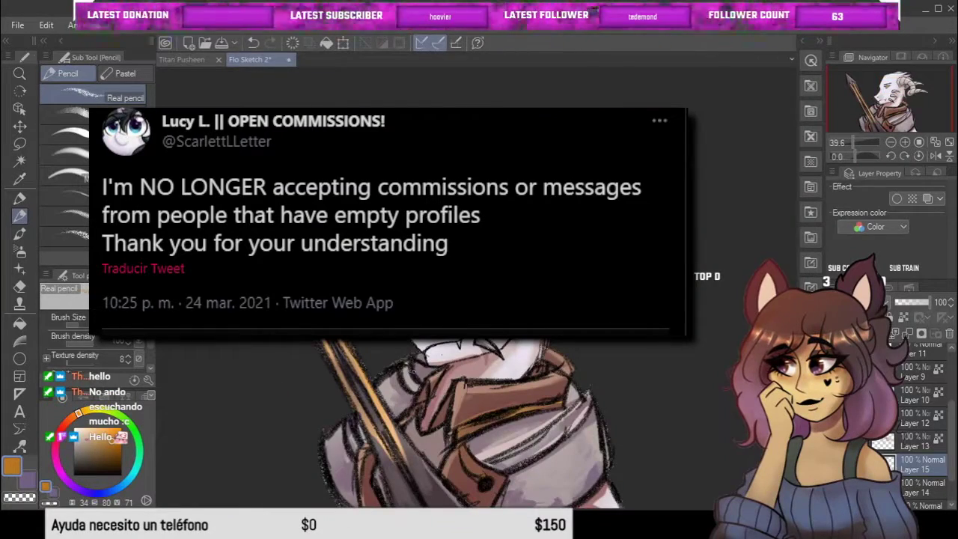
Airbrush an orange glow along the character's lit edges on the Add (Glow) Layer 16 with the Soft airbrush, erasing excess
scroll(952, 403, up, 3)
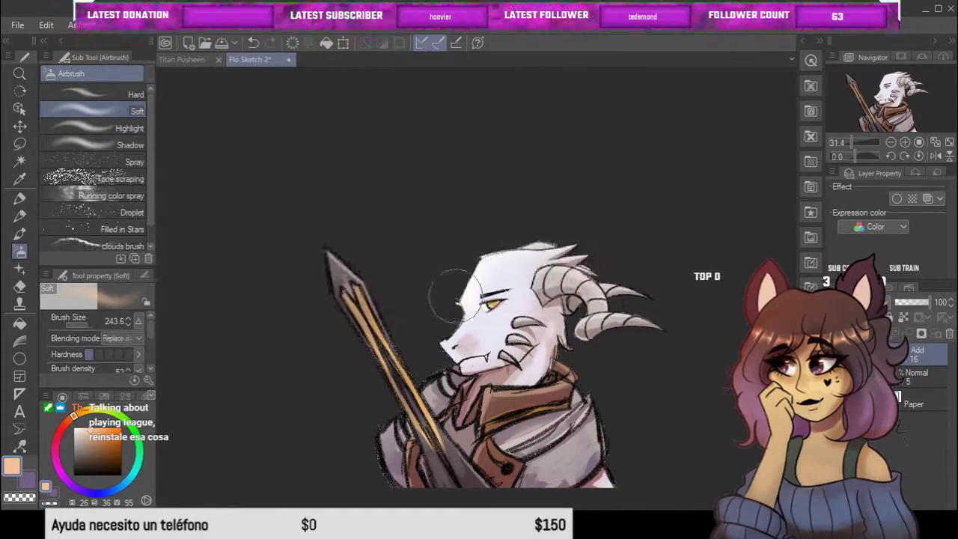
drag(441, 261, 467, 274)
key(b)
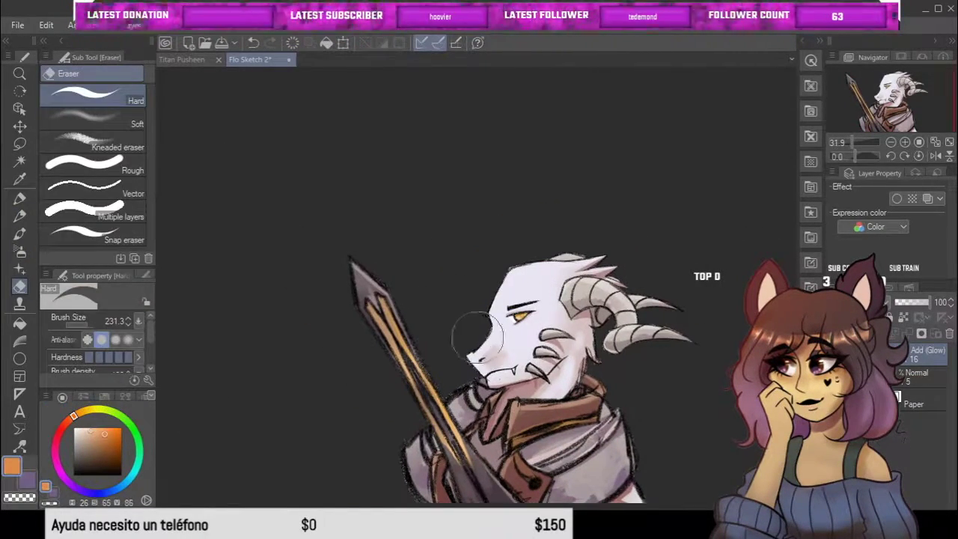
key(b)
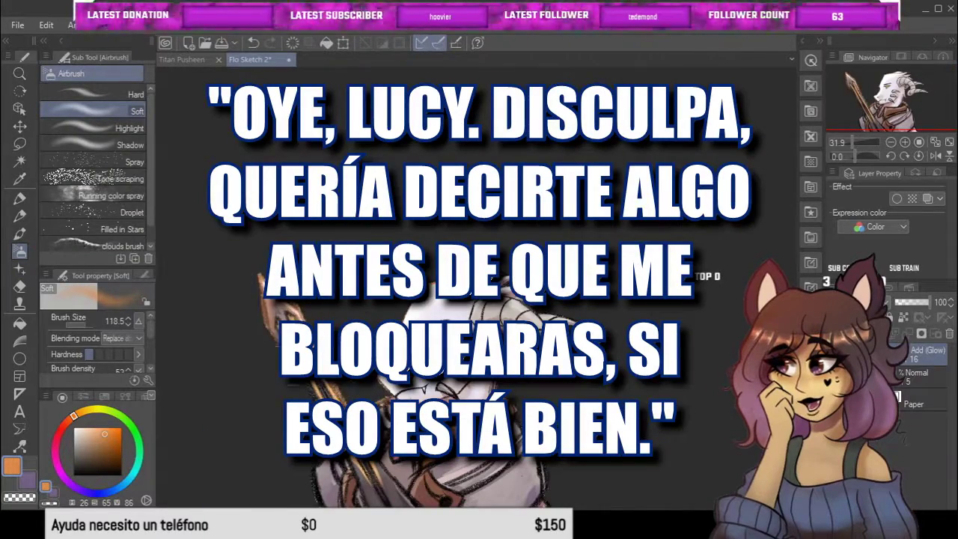
Add Layer 17 above the glow layer and set up the Gradient tool for an orange colour overlay
scroll(479, 300, down, 2)
key(ctrl+shift+n)
scroll(479, 299, down, 1)
key(g)
click(72, 74)
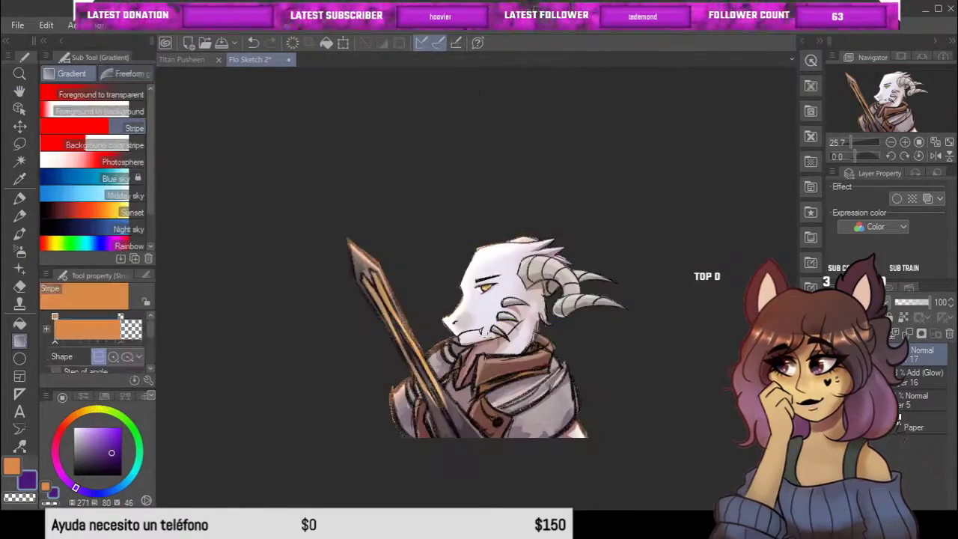
Apply an orange Foreground to transparent gradient on Layer 17 at 48% opacity, compare blending modes and choose Linear burn
scroll(479, 337, down, 1)
key(Down)
key(Up)
key(Up)
scroll(700, 365, up, 1)
key(Down)
key(Down)
key(Down)
key(Down)
key(Down)
key(Down)
key(Down)
key(Down)
key(Down)
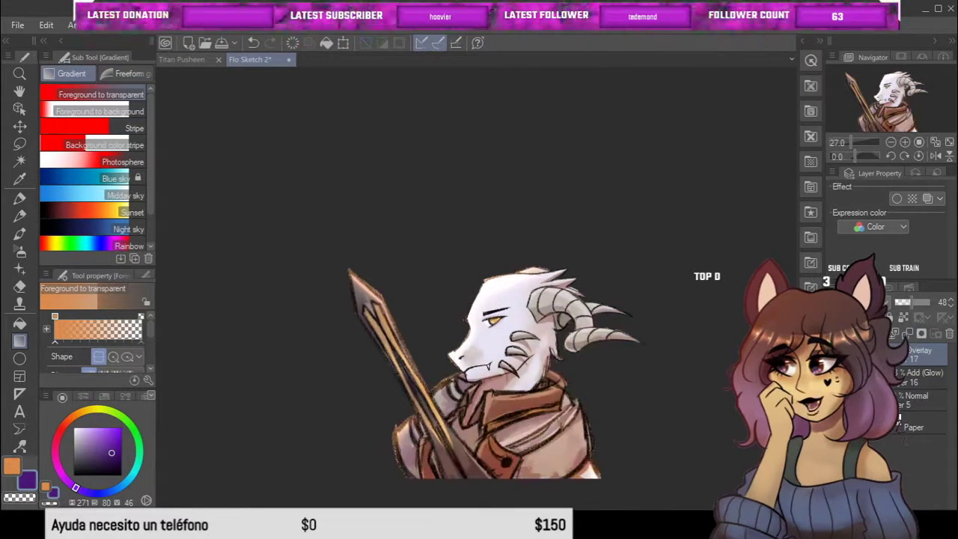
key(Down)
key(Down)
key(Down)
key(Down)
key(Down)
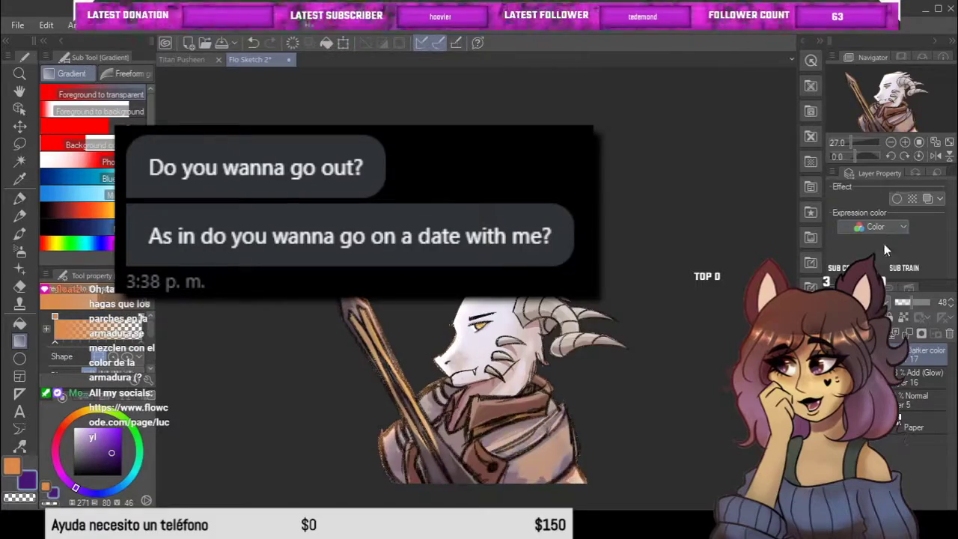
scroll(696, 317, down, 1)
key(Up)
key(Up)
key(Up)
key(Up)
key(Up)
key(Up)
key(Up)
key(Up)
key(Up)
key(Up)
key(Up)
key(Up)
key(Up)
key(Up)
key(Up)
key(Up)
key(Up)
key(Up)
key(Up)
key(Up)
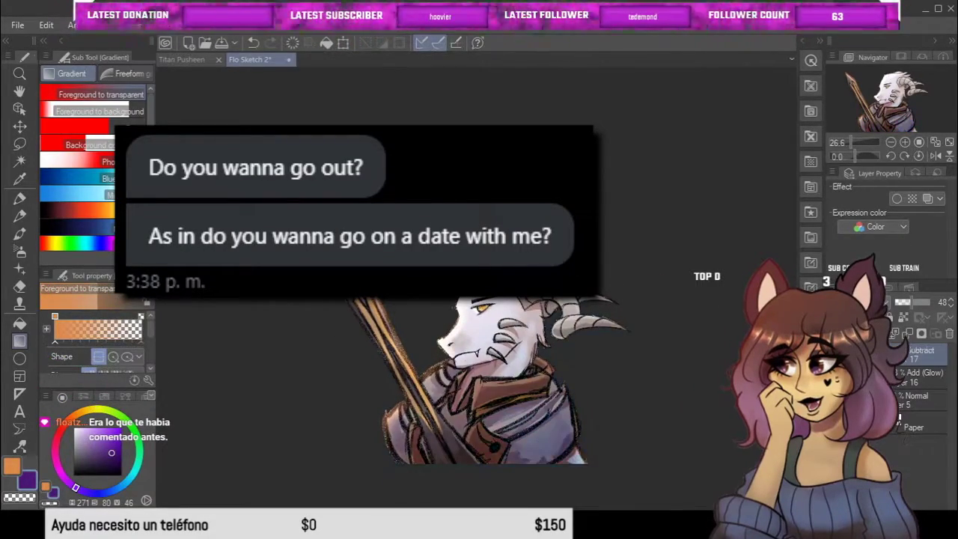
scroll(696, 317, up, 1)
scroll(332, 253, up, 5)
scroll(333, 253, down, 1)
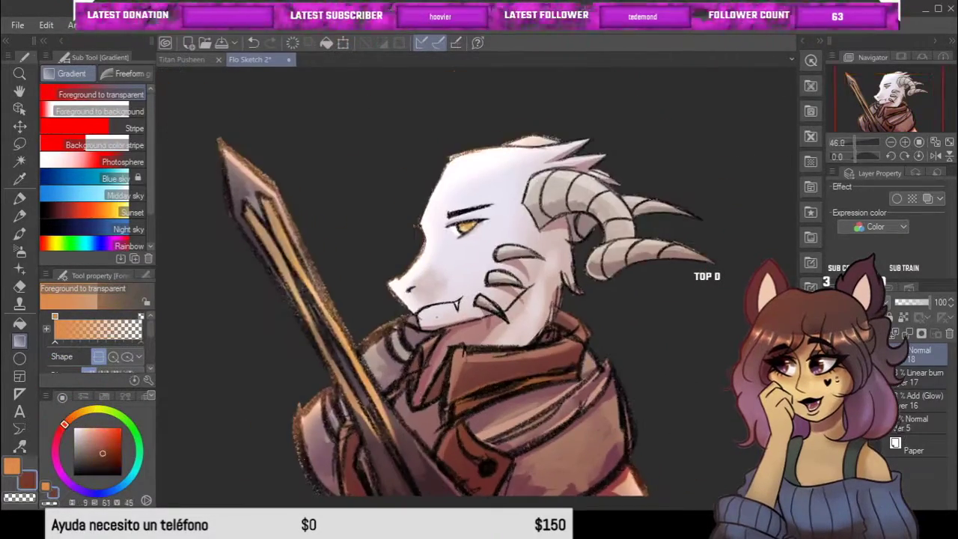
key(ctrl+shift+n)
key(b)
scroll(333, 253, down, 2)
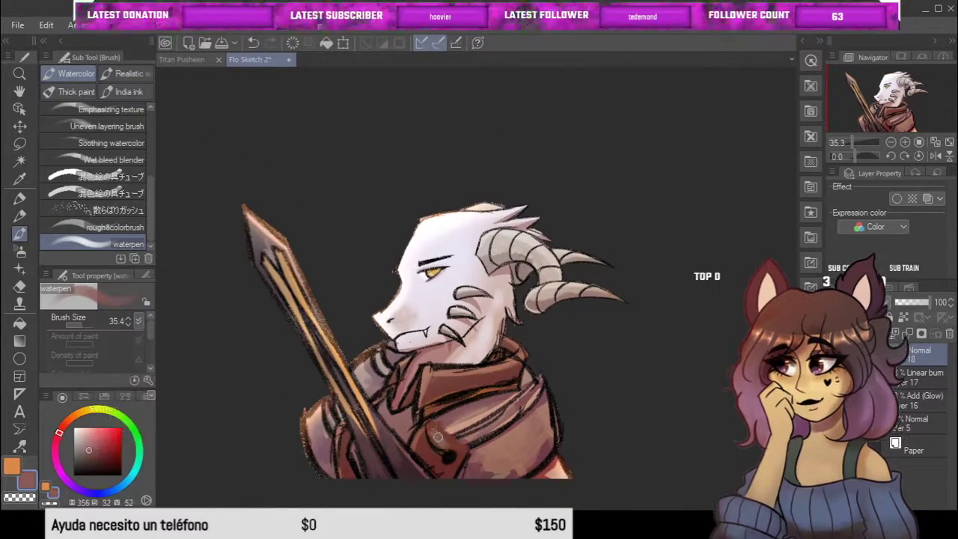
scroll(474, 477, down, 1)
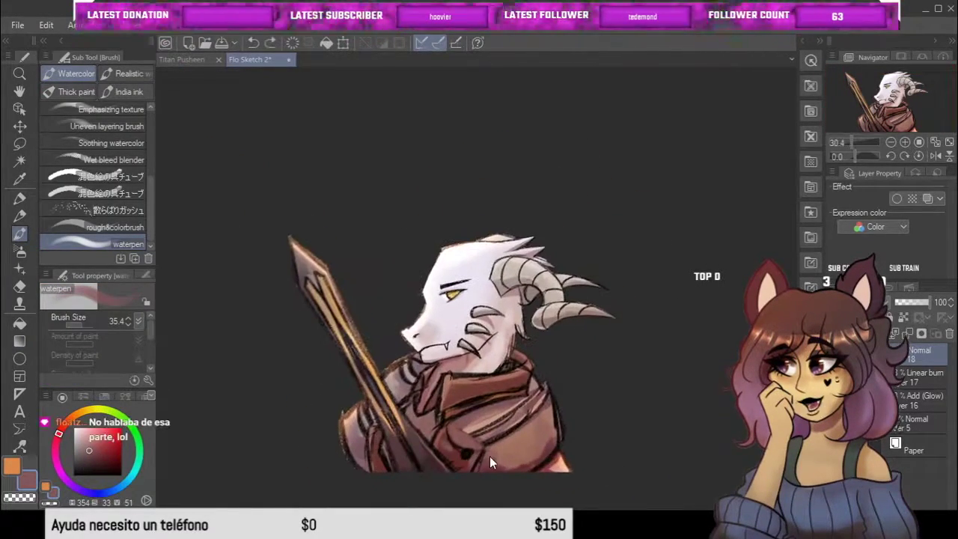
scroll(533, 369, up, 1)
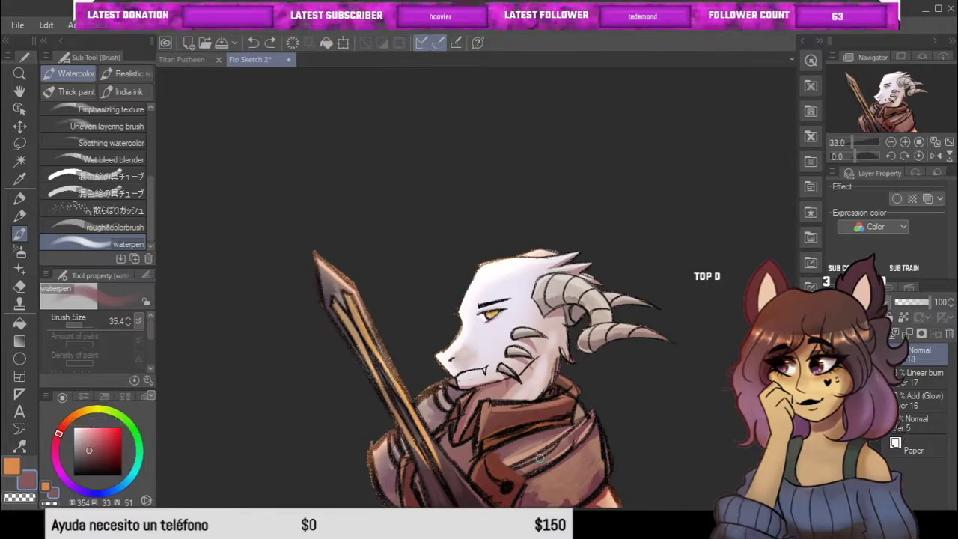
scroll(539, 457, down, 1)
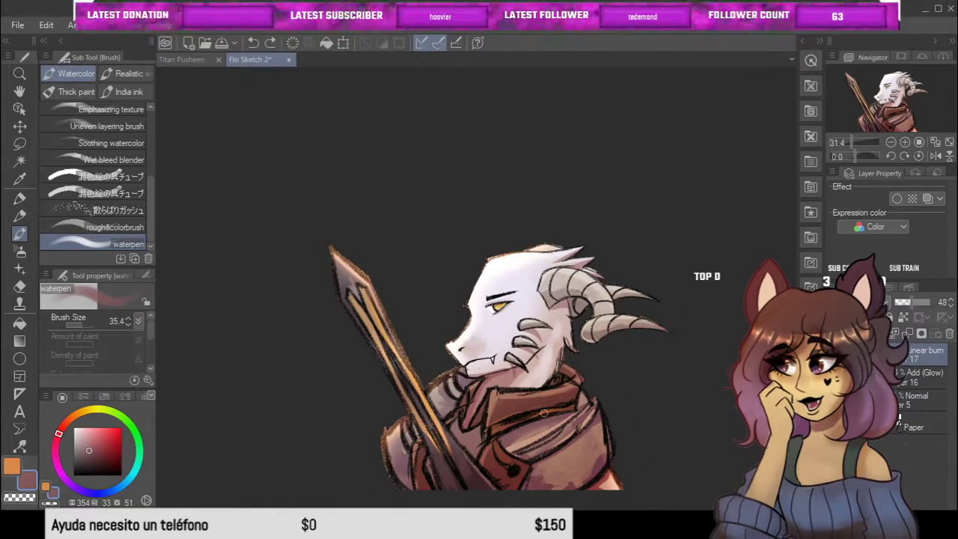
scroll(544, 412, down, 1)
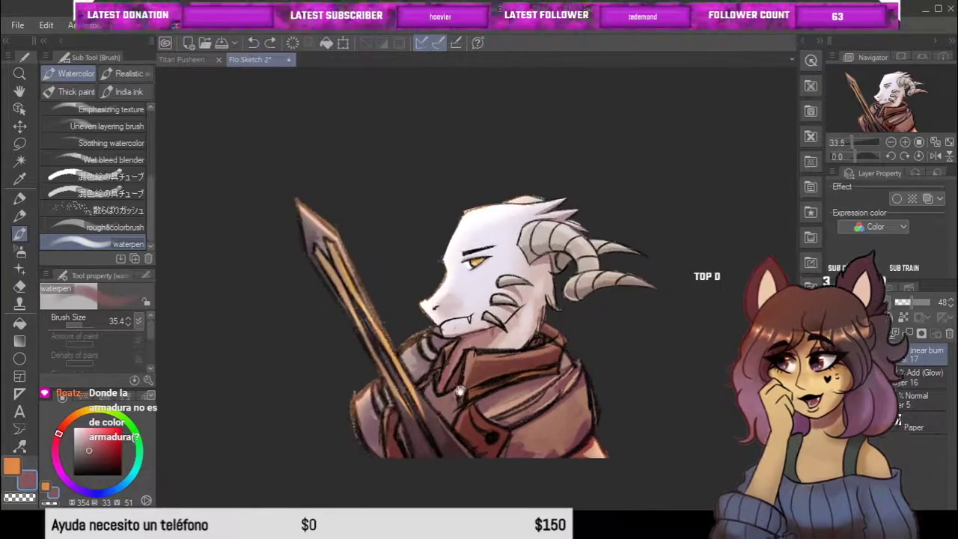
Add Layer 18 above the Linear burn layer and overpaint the armour between the sword and collar in muted grey with the waterpen at size 13.8
scroll(544, 412, up, 3)
key(ctrl+shift+n)
scroll(481, 424, down, 3)
scroll(481, 423, up, 4)
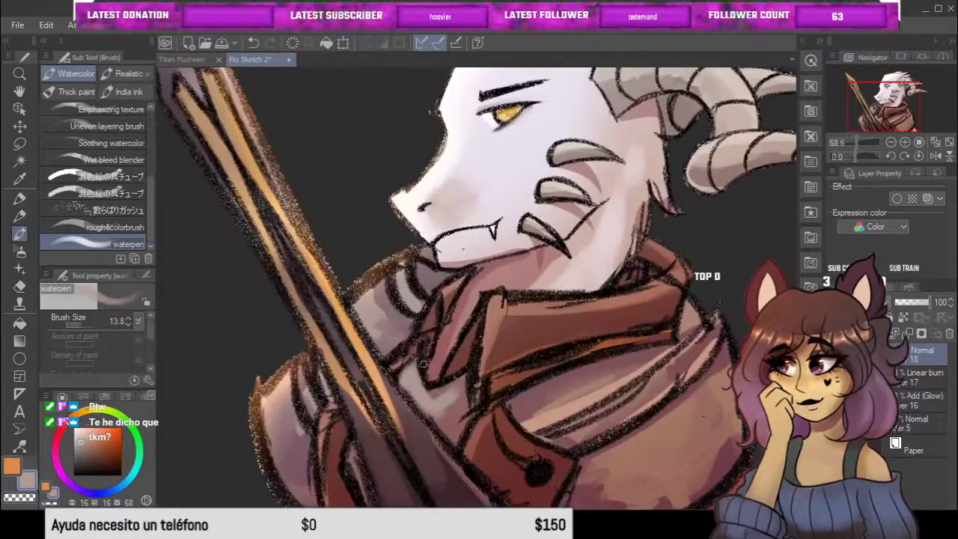
scroll(481, 423, down, 3)
scroll(471, 362, down, 1)
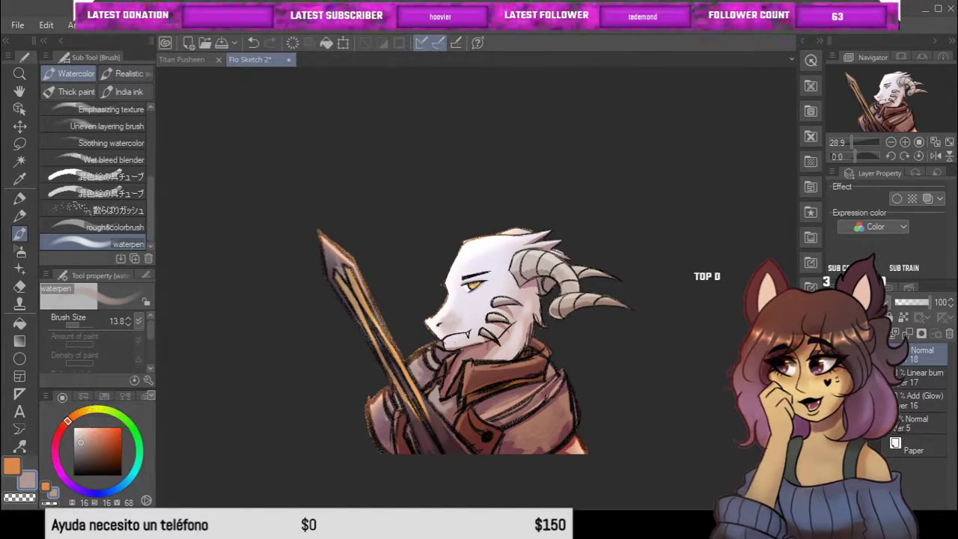
Add Layer 19 and write the artist's signature and date in black beside the cape with the Real G-Pen at size 5.0
scroll(673, 441, up, 6)
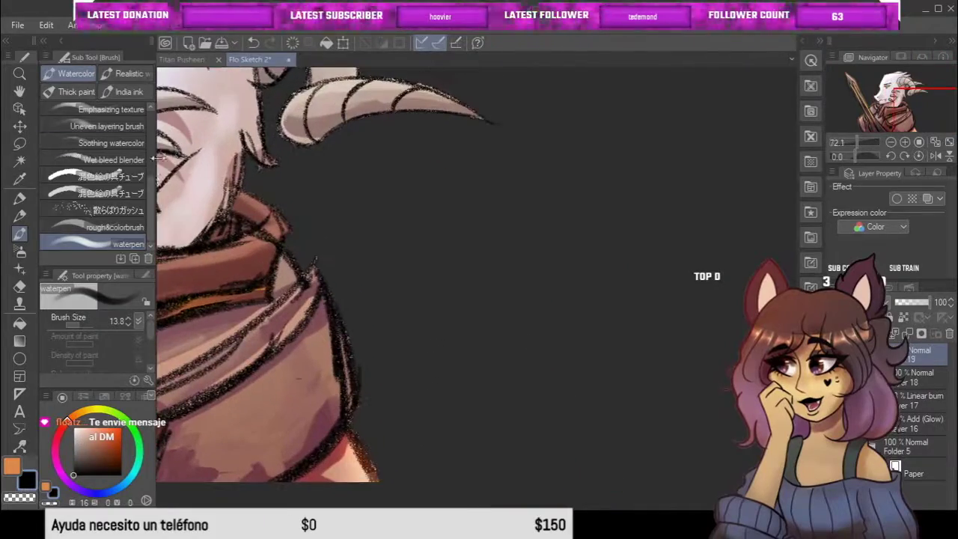
key(p)
click(64, 73)
click(124, 111)
scroll(299, 240, up, 3)
scroll(299, 262, up, 2)
drag(337, 381, 419, 366)
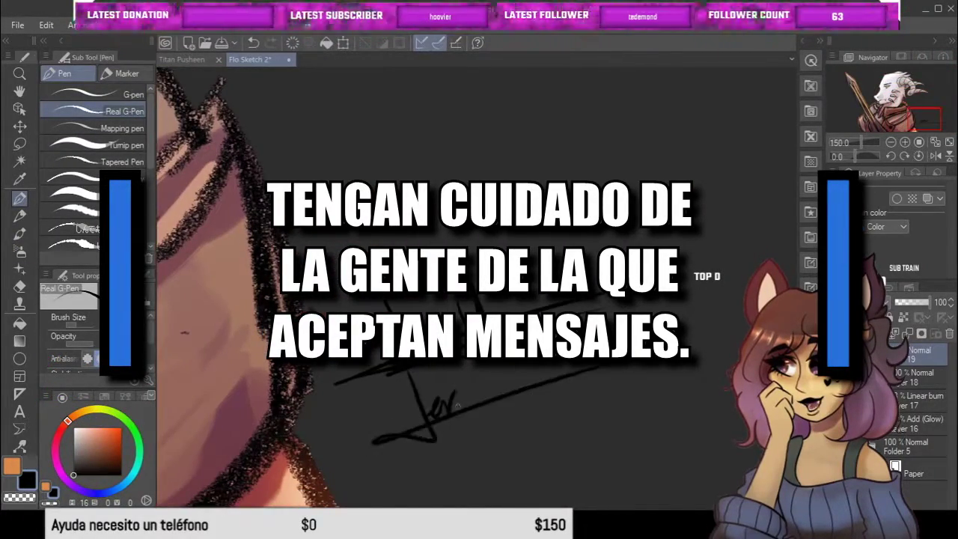
drag(469, 405, 516, 344)
drag(360, 229, 389, 267)
key(ctrl+0)
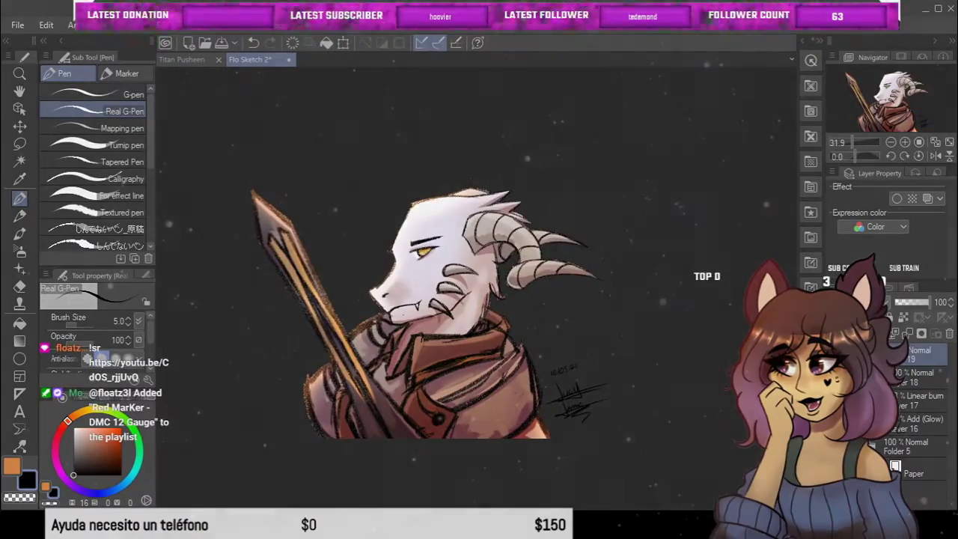